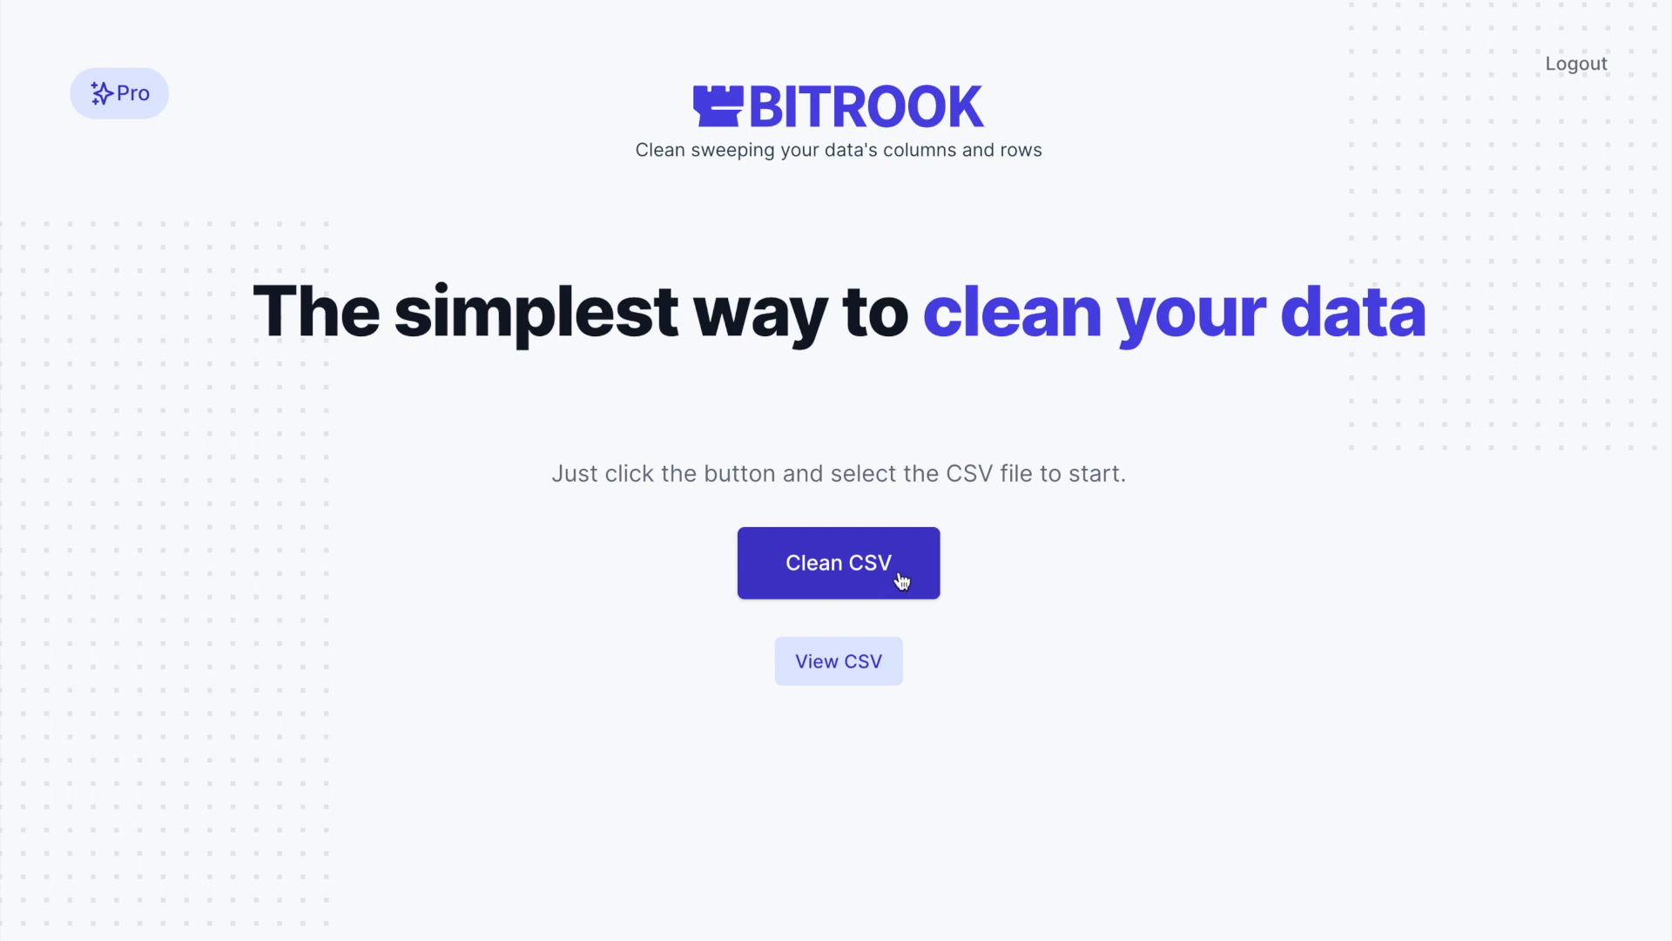
Open sales_dirty_500k_full.csv for viewing and look through all columns of its sample rows.
{"action": "left_click", "coordinate": [850, 665]}
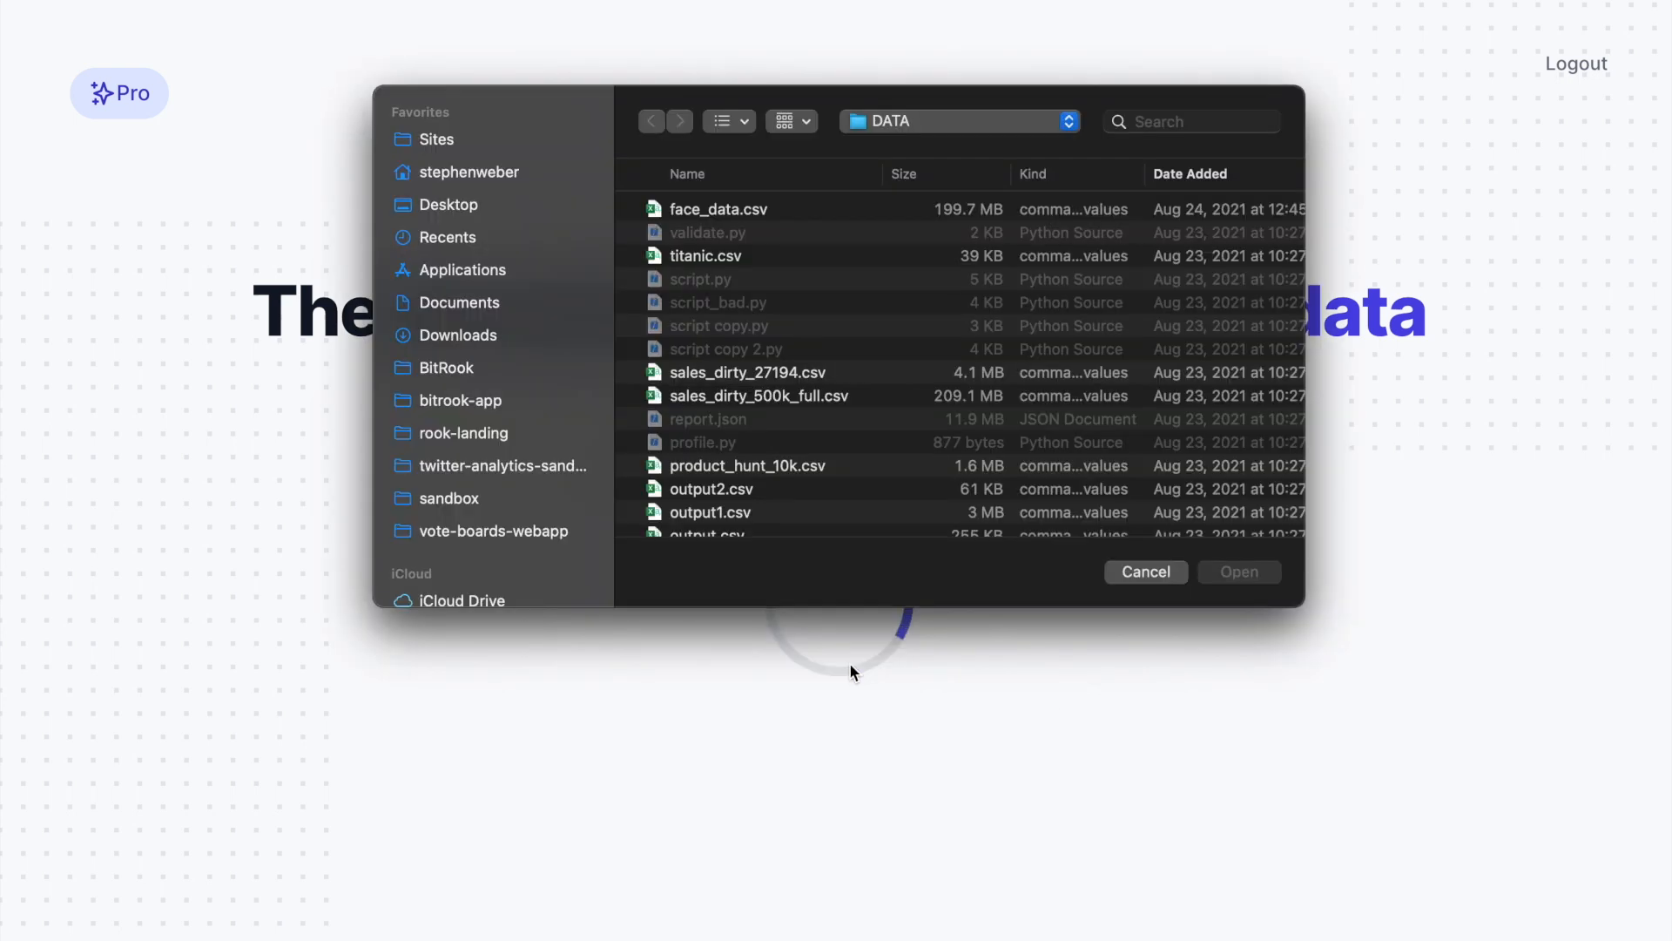
{"action": "left_click", "coordinate": [751, 396]}
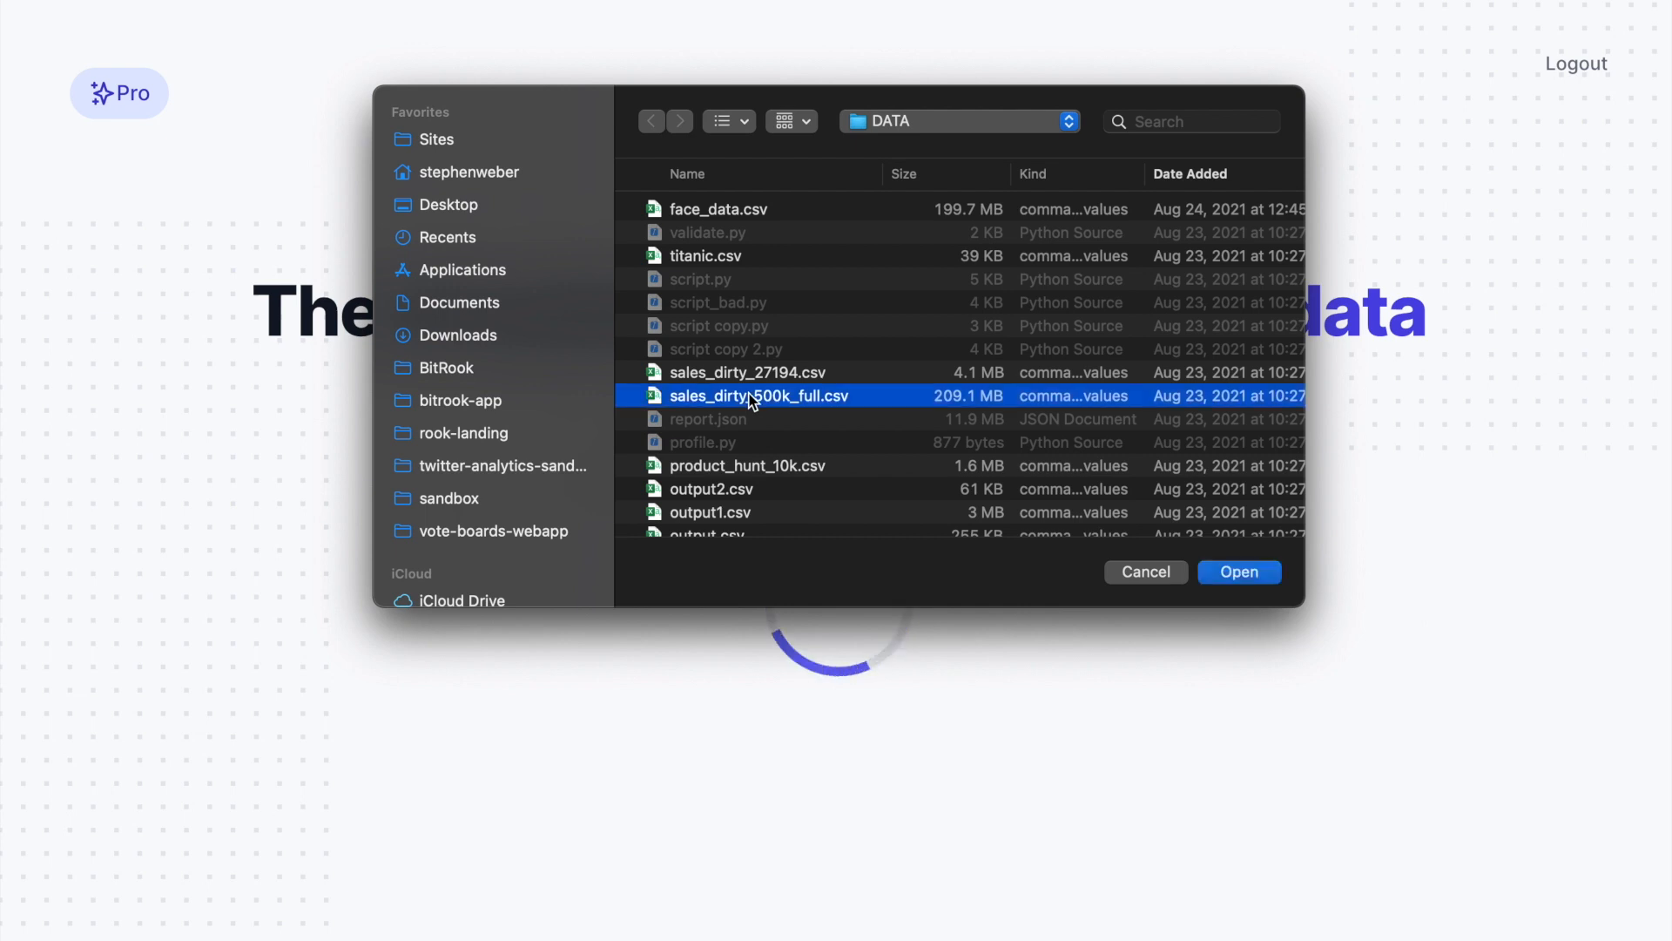
{"action": "double_click", "coordinate": [867, 397]}
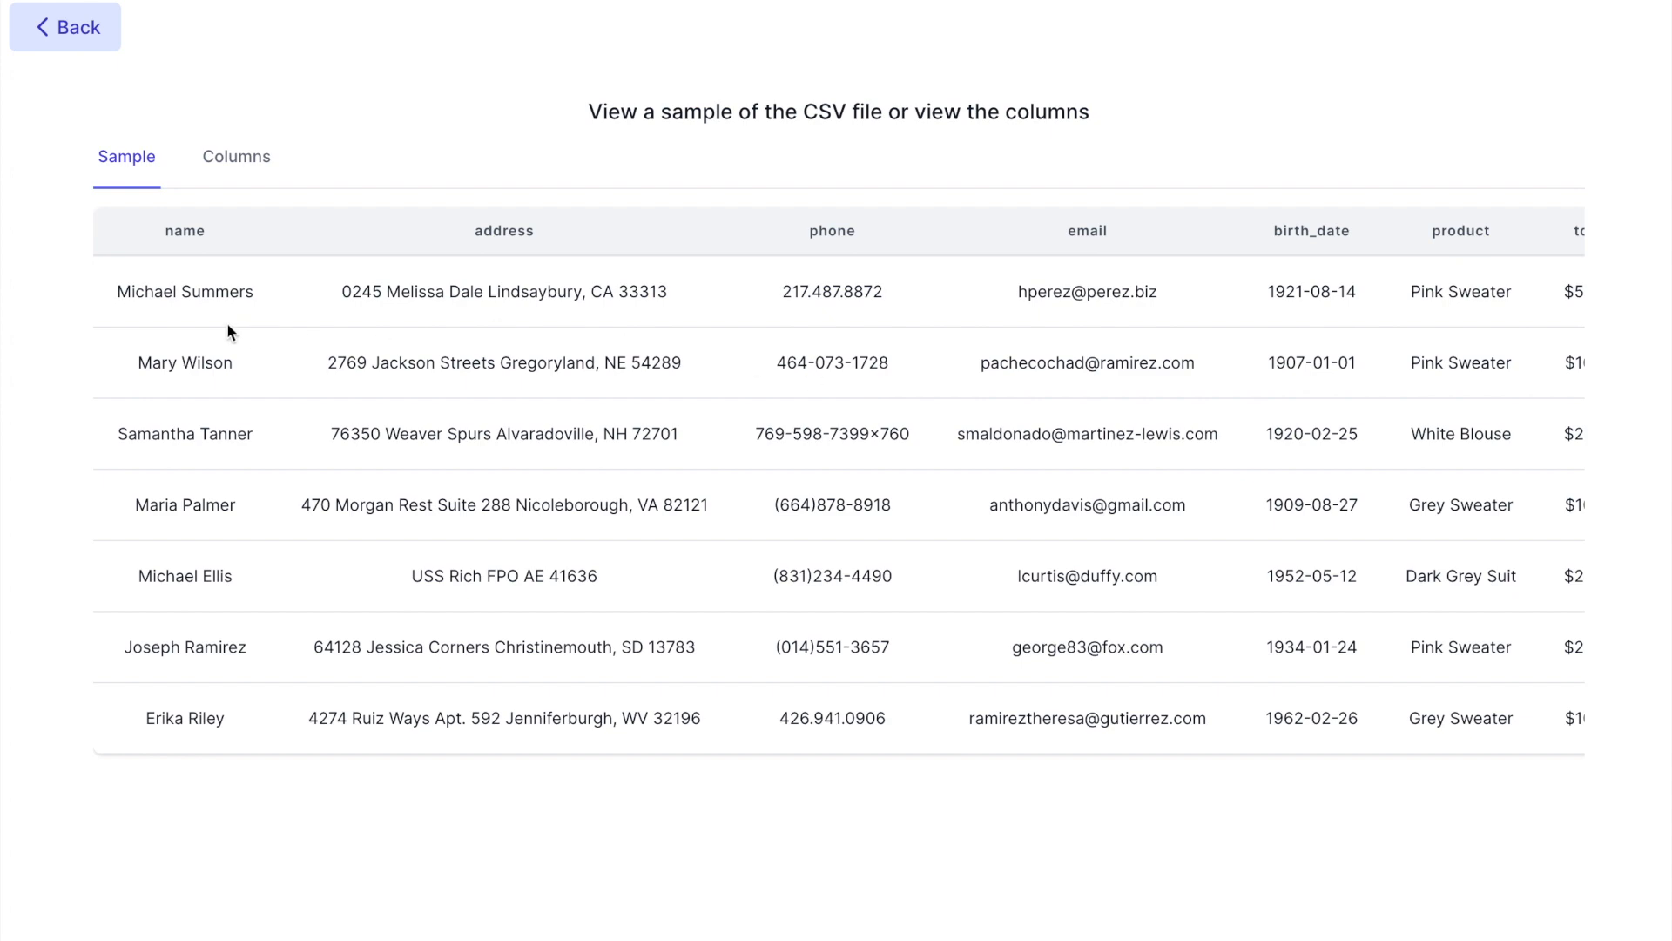
{"action": "scroll", "coordinate": [132, 325], "scroll_direction": "right", "scroll_amount": 15}
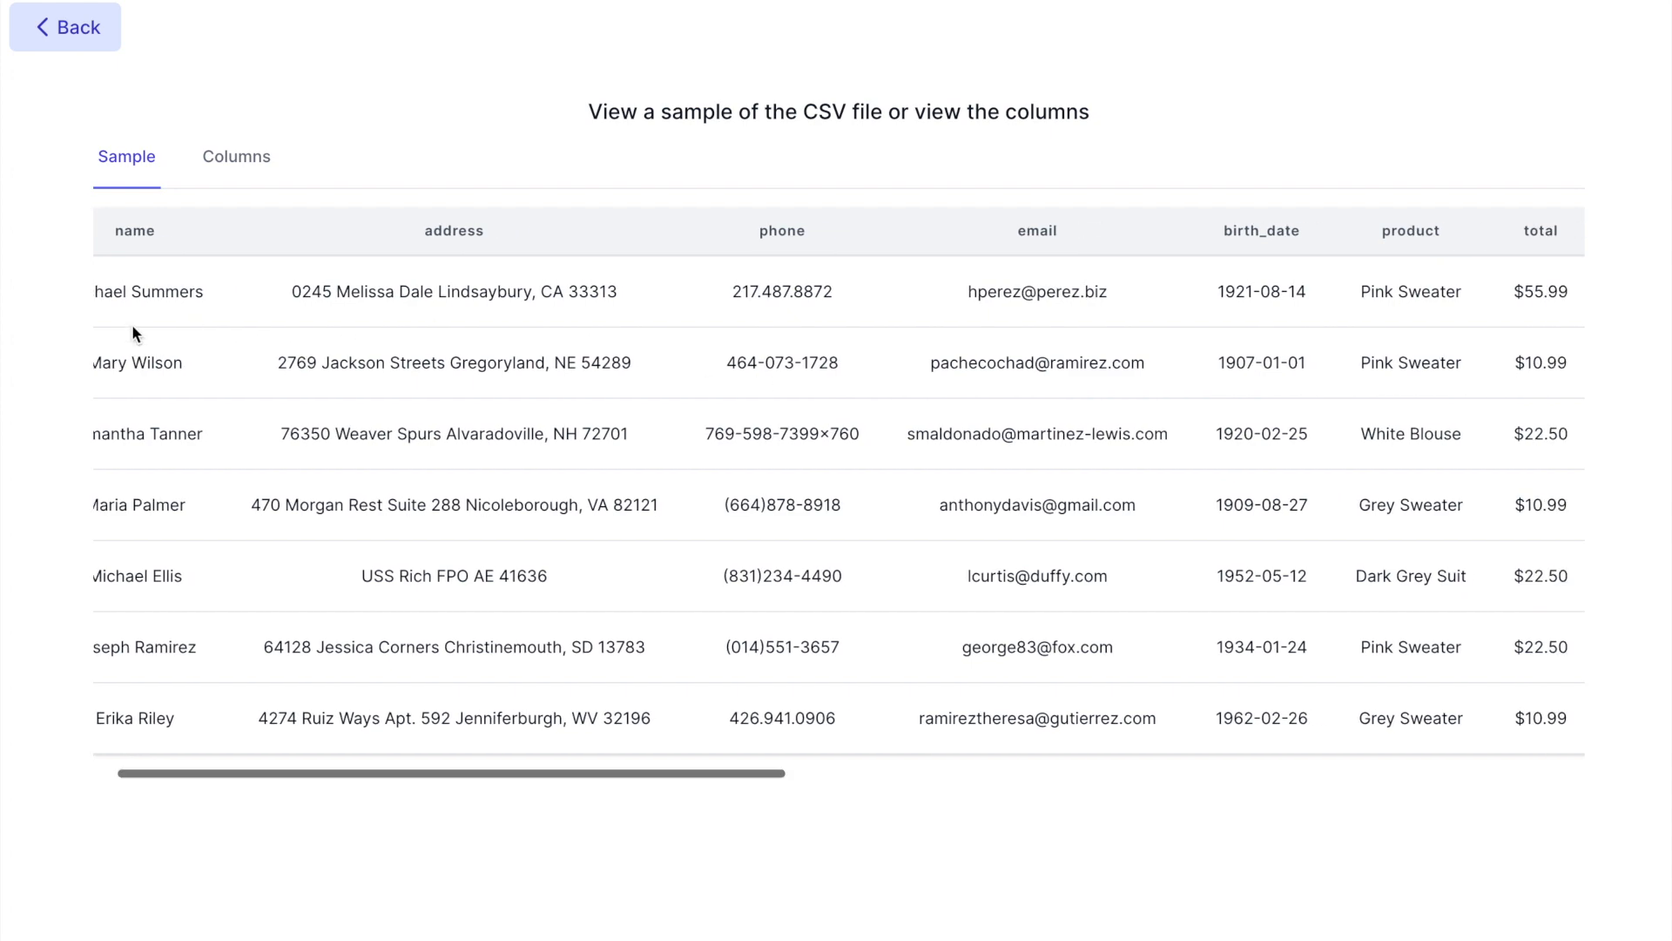
{"action": "scroll", "coordinate": [132, 333], "scroll_direction": "right", "scroll_amount": 10}
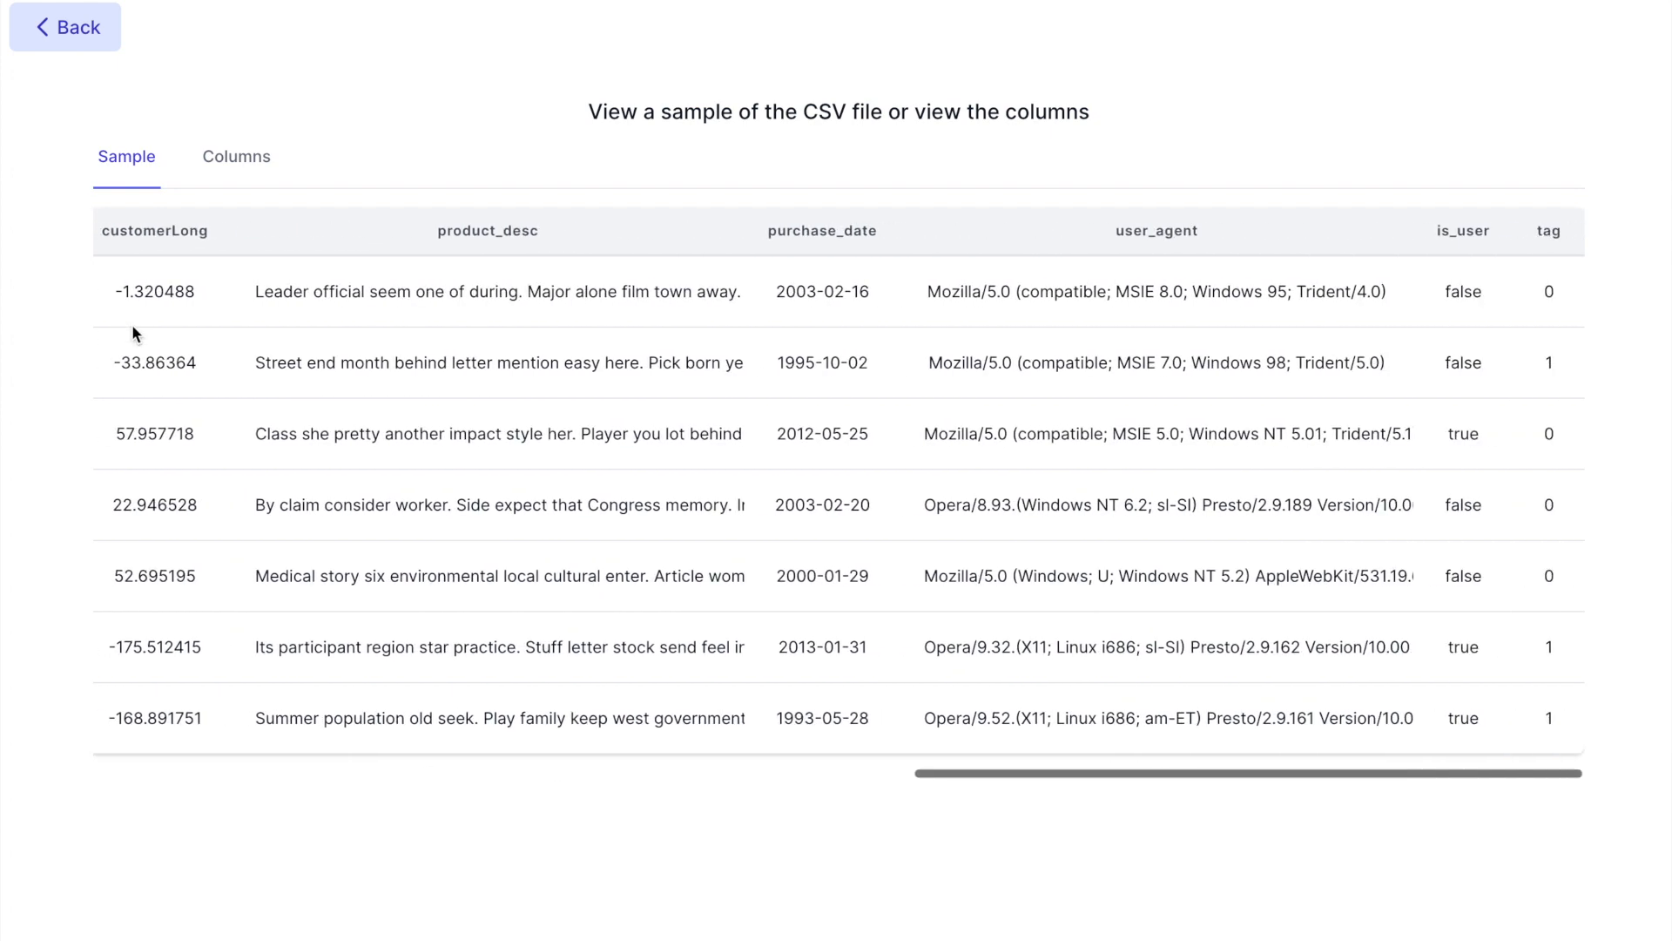
Review the file's column list with data types, kinds and PII flags, and return to the start page.
{"action": "left_click", "coordinate": [233, 157]}
{"action": "scroll", "coordinate": [179, 270], "scroll_direction": "down", "scroll_amount": 3}
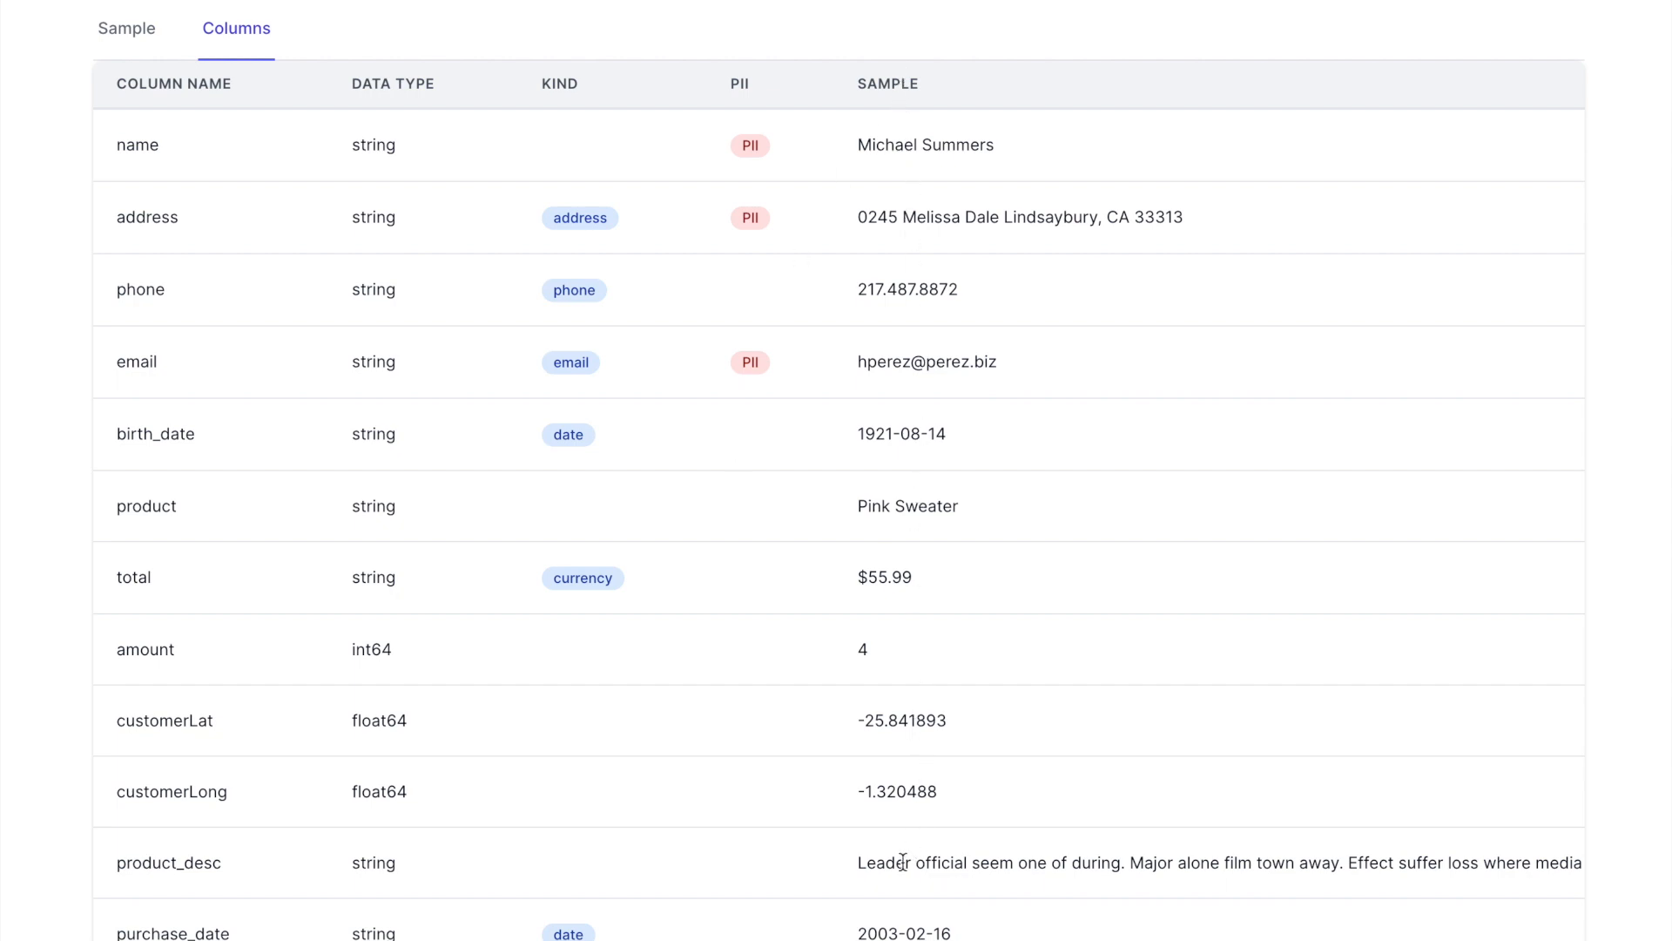
{"action": "scroll", "coordinate": [903, 863], "scroll_direction": "down", "scroll_amount": 2}
{"action": "scroll", "coordinate": [903, 862], "scroll_direction": "up", "scroll_amount": 4}
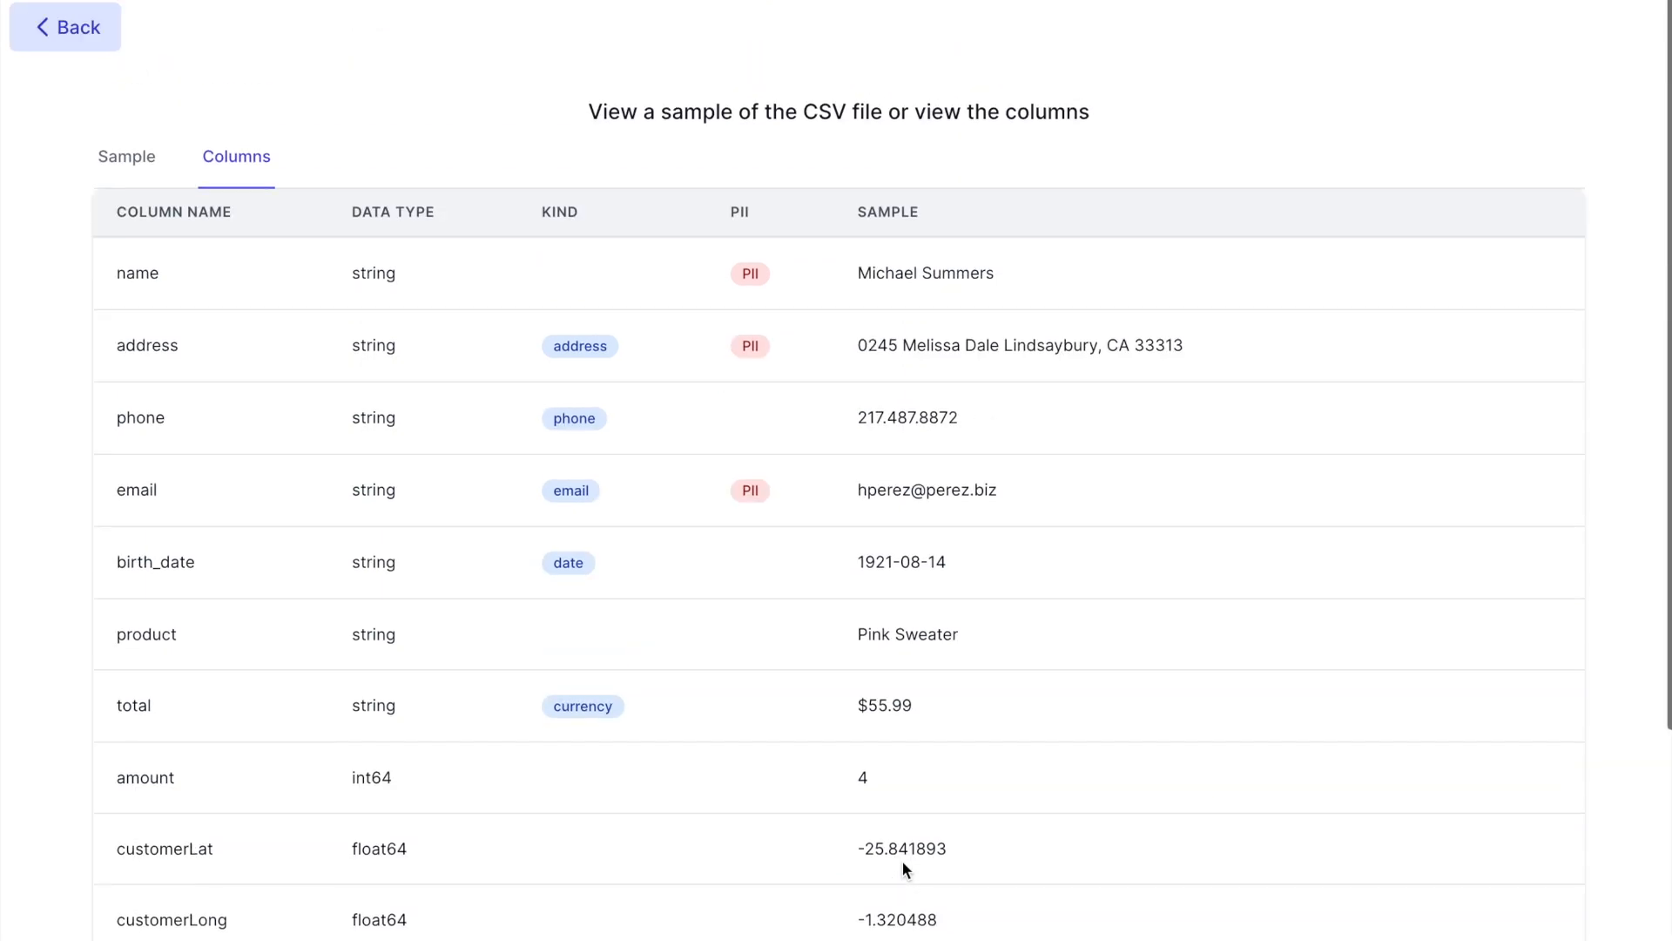
{"action": "left_click", "coordinate": [55, 34]}
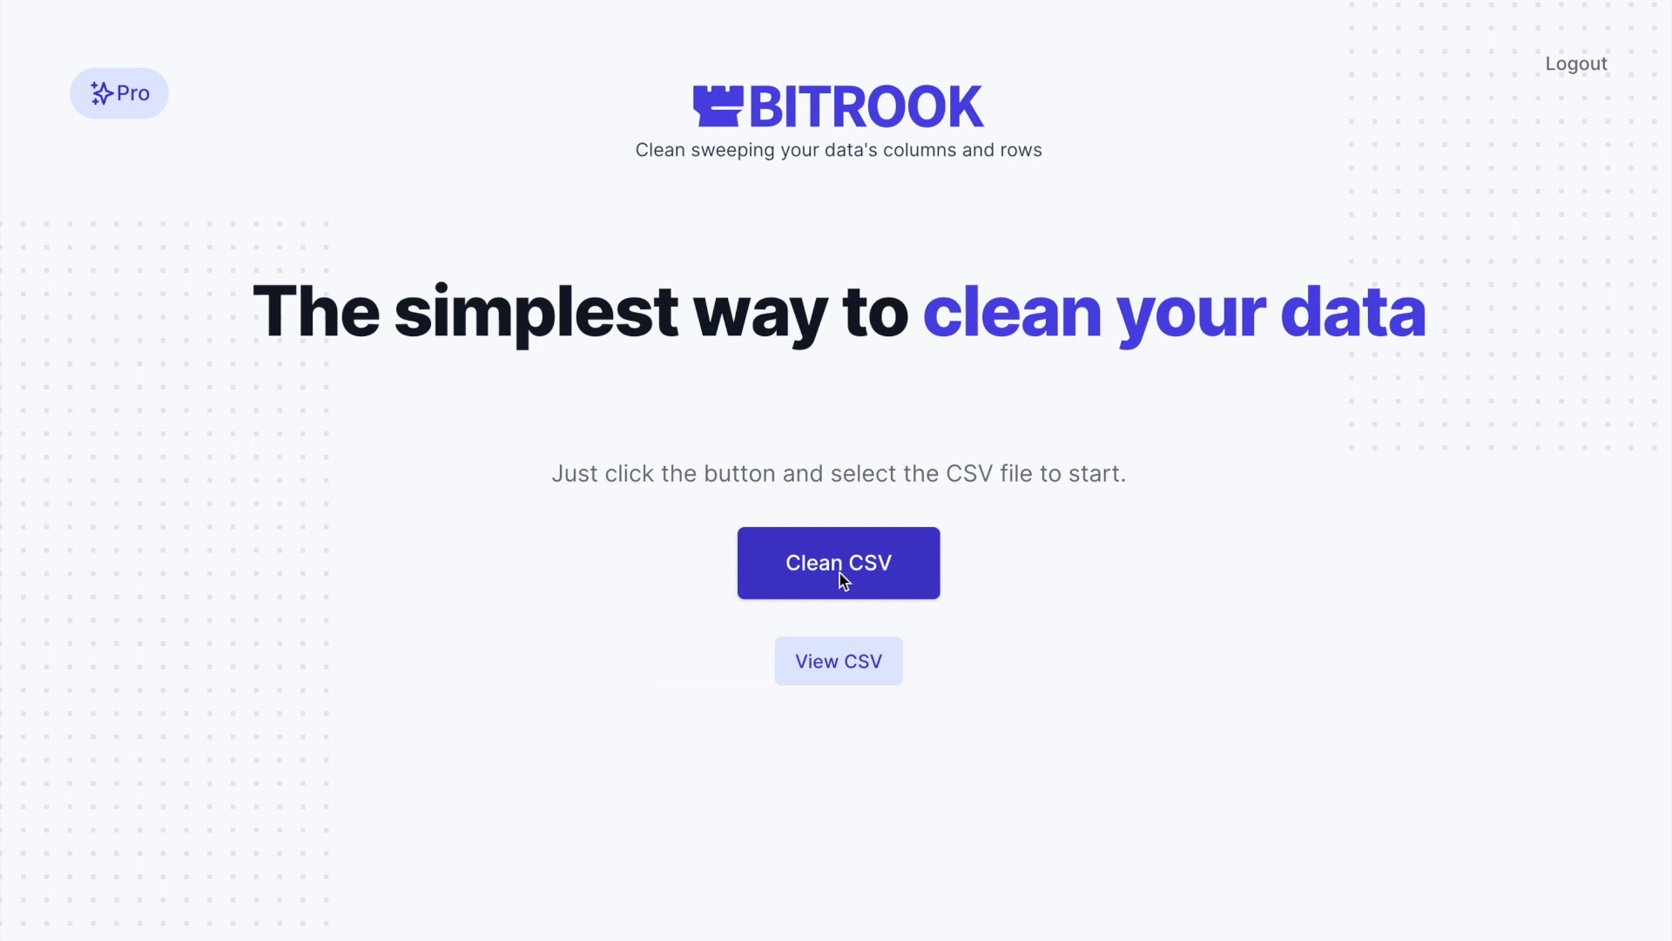
Load sales_dirty_27194.csv from the DATA folder for cleaning.
{"action": "left_click", "coordinate": [839, 573]}
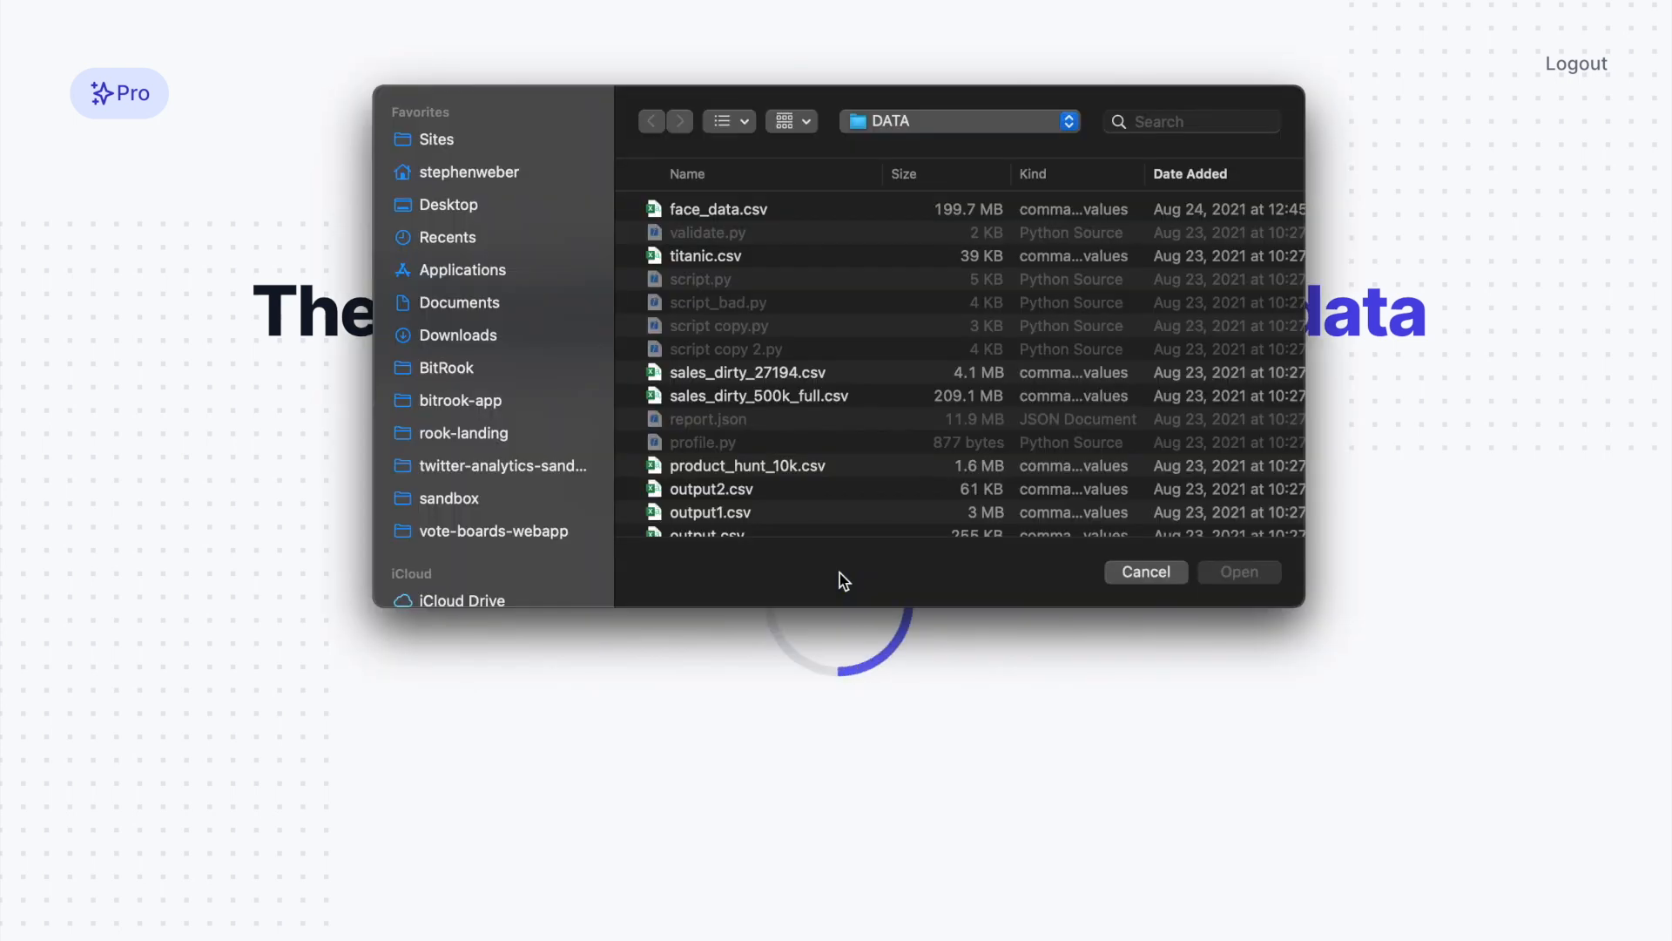
{"action": "left_click", "coordinate": [790, 374]}
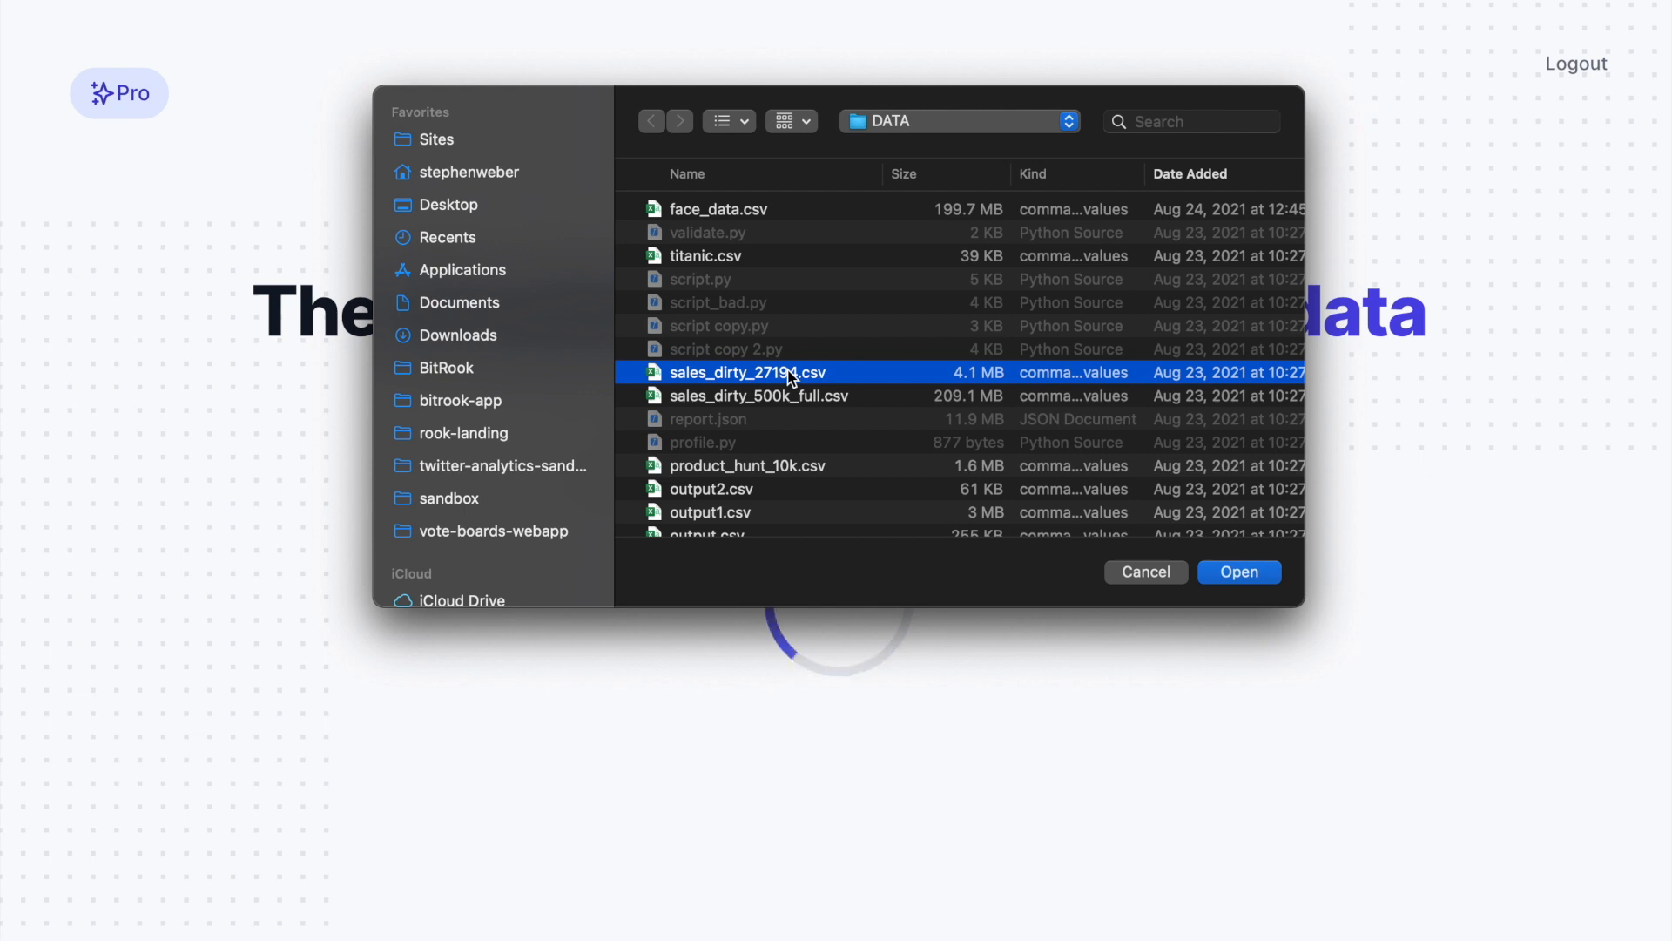
{"action": "double_click", "coordinate": [789, 375]}
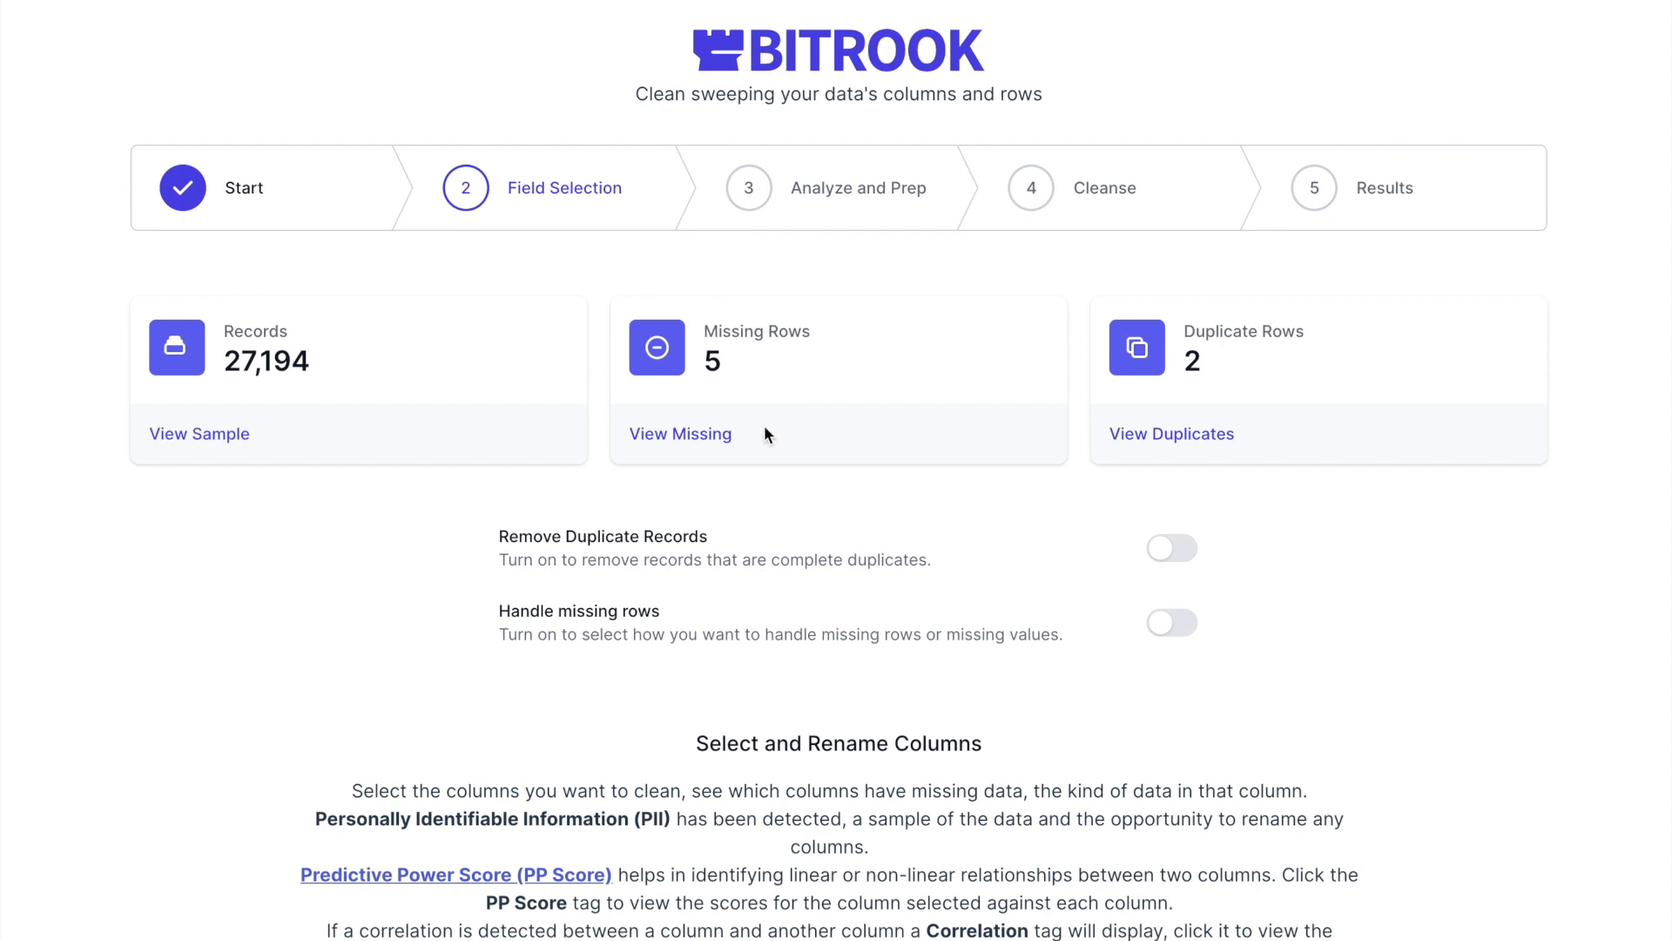
Review the missing-row statistics by column and the list of duplicate rows, closing both views.
{"action": "left_click", "coordinate": [658, 434]}
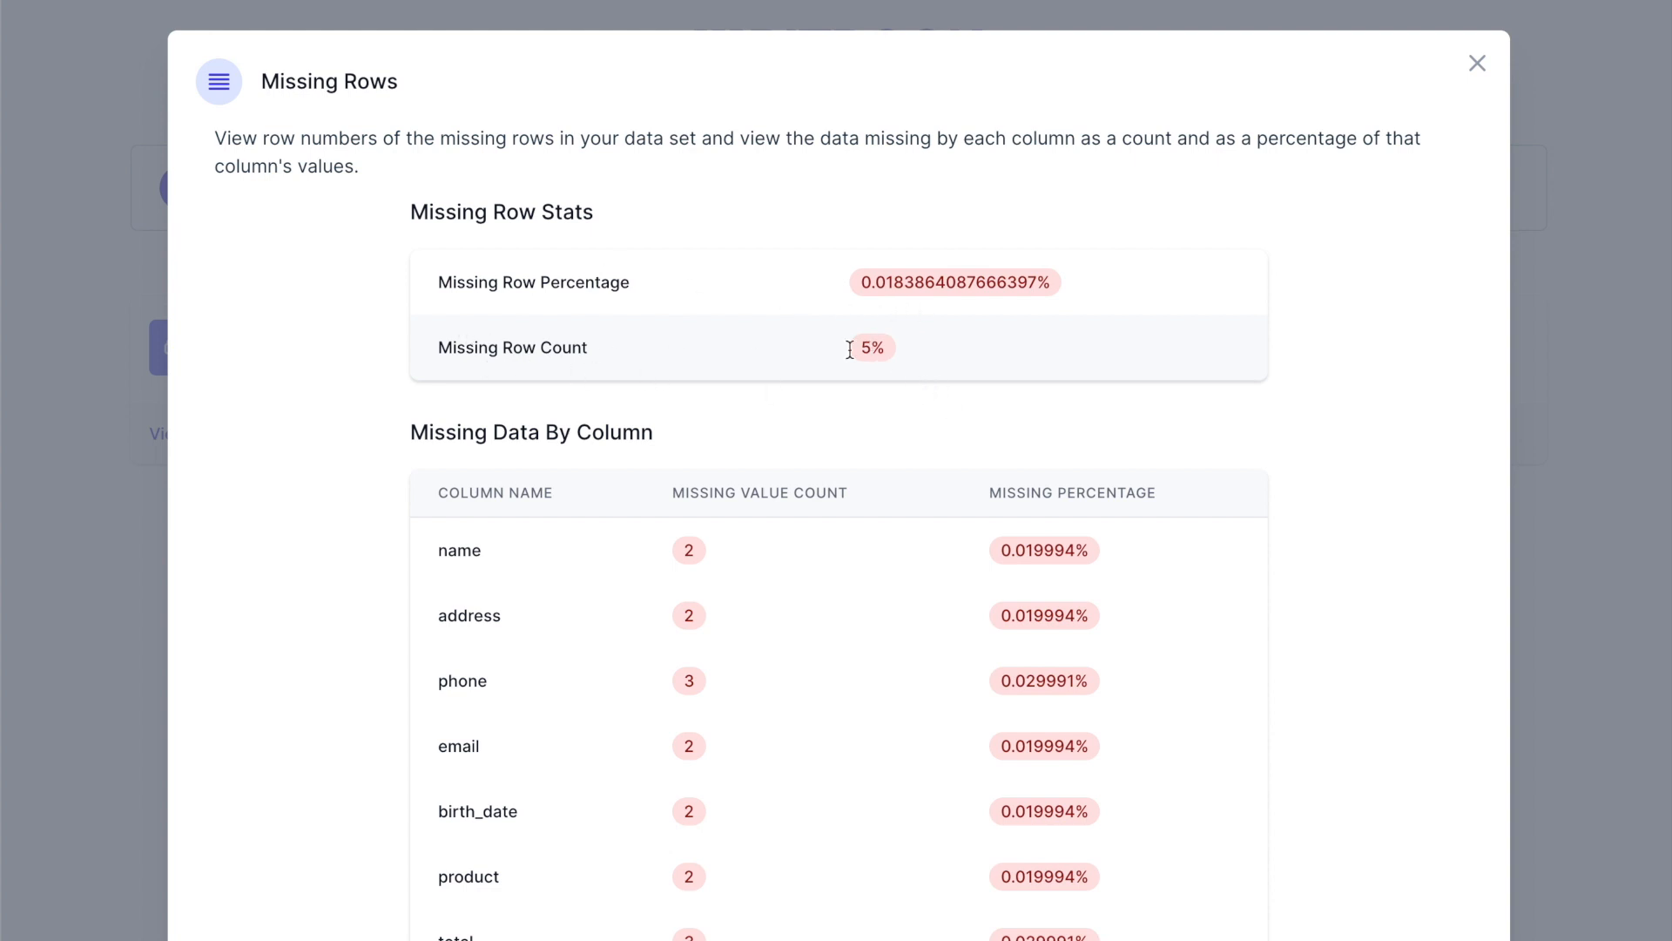
{"action": "scroll", "coordinate": [674, 548], "scroll_direction": "down", "scroll_amount": 3}
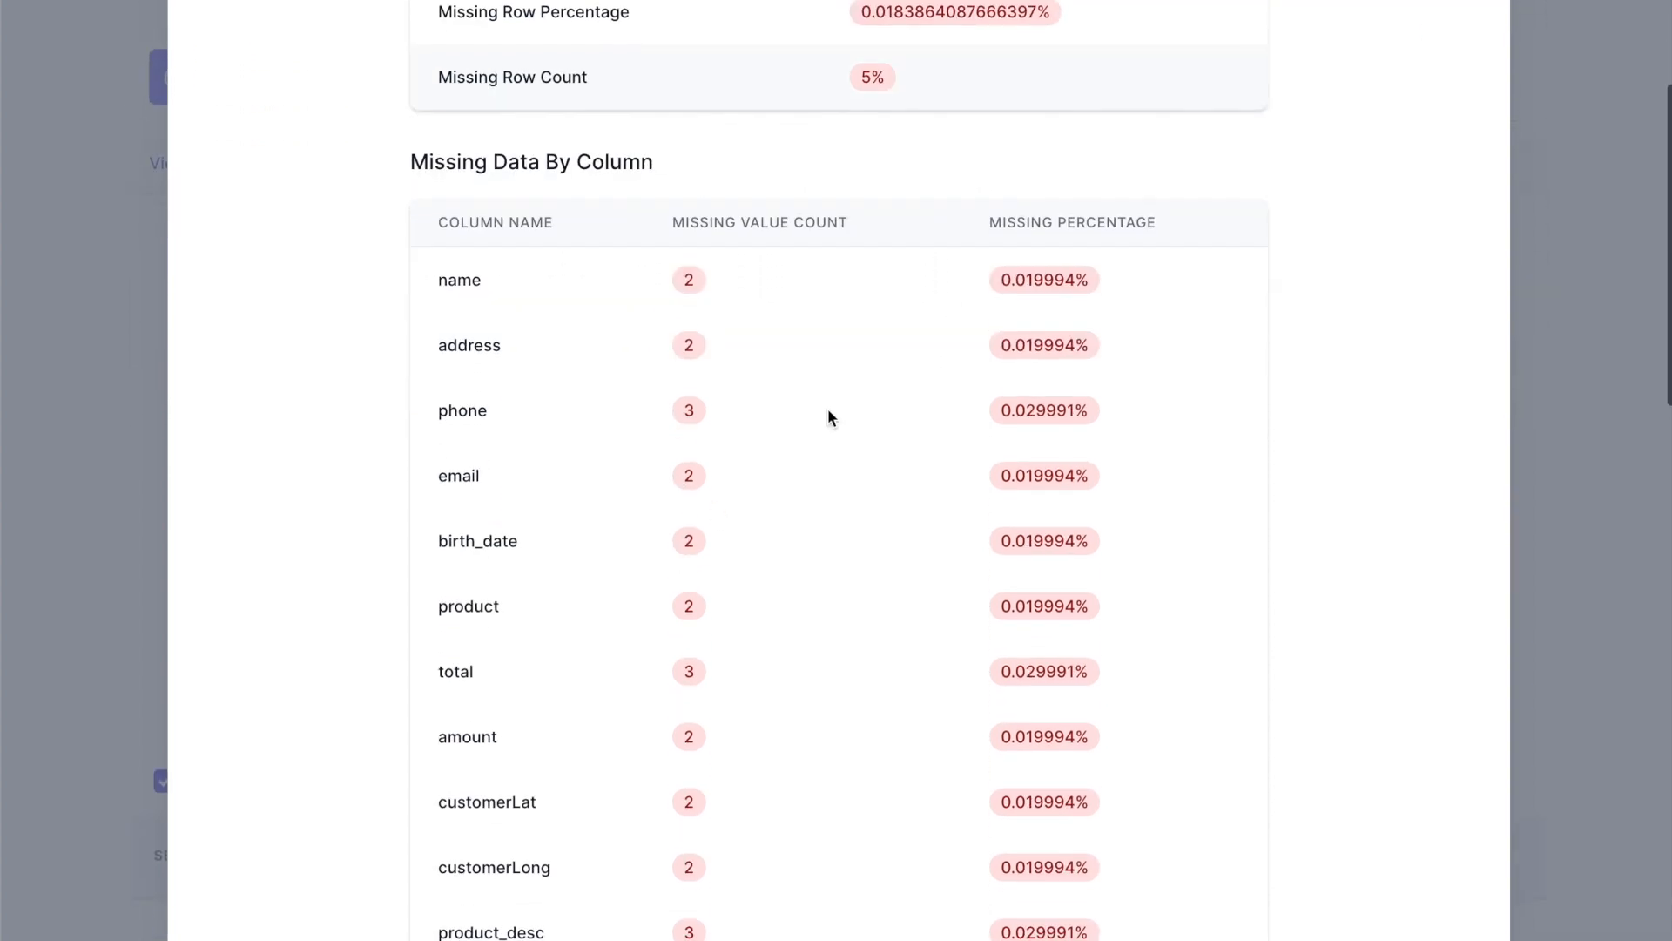
{"action": "scroll", "coordinate": [722, 601], "scroll_direction": "down", "scroll_amount": 5}
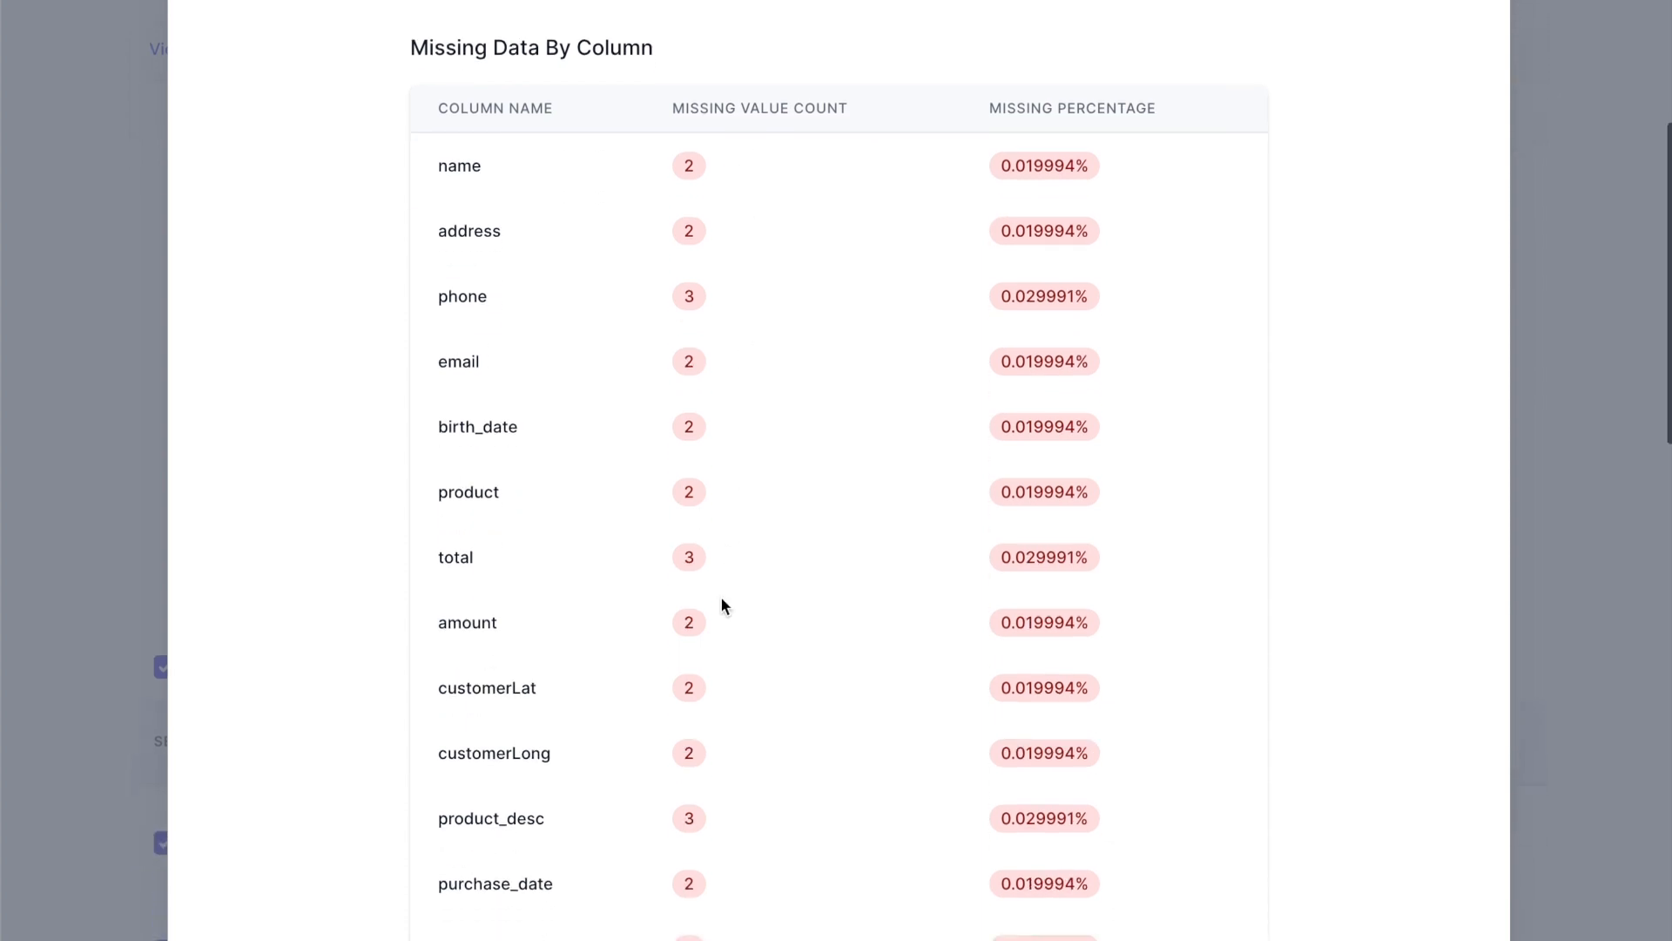
{"action": "scroll", "coordinate": [721, 601], "scroll_direction": "up", "scroll_amount": 8}
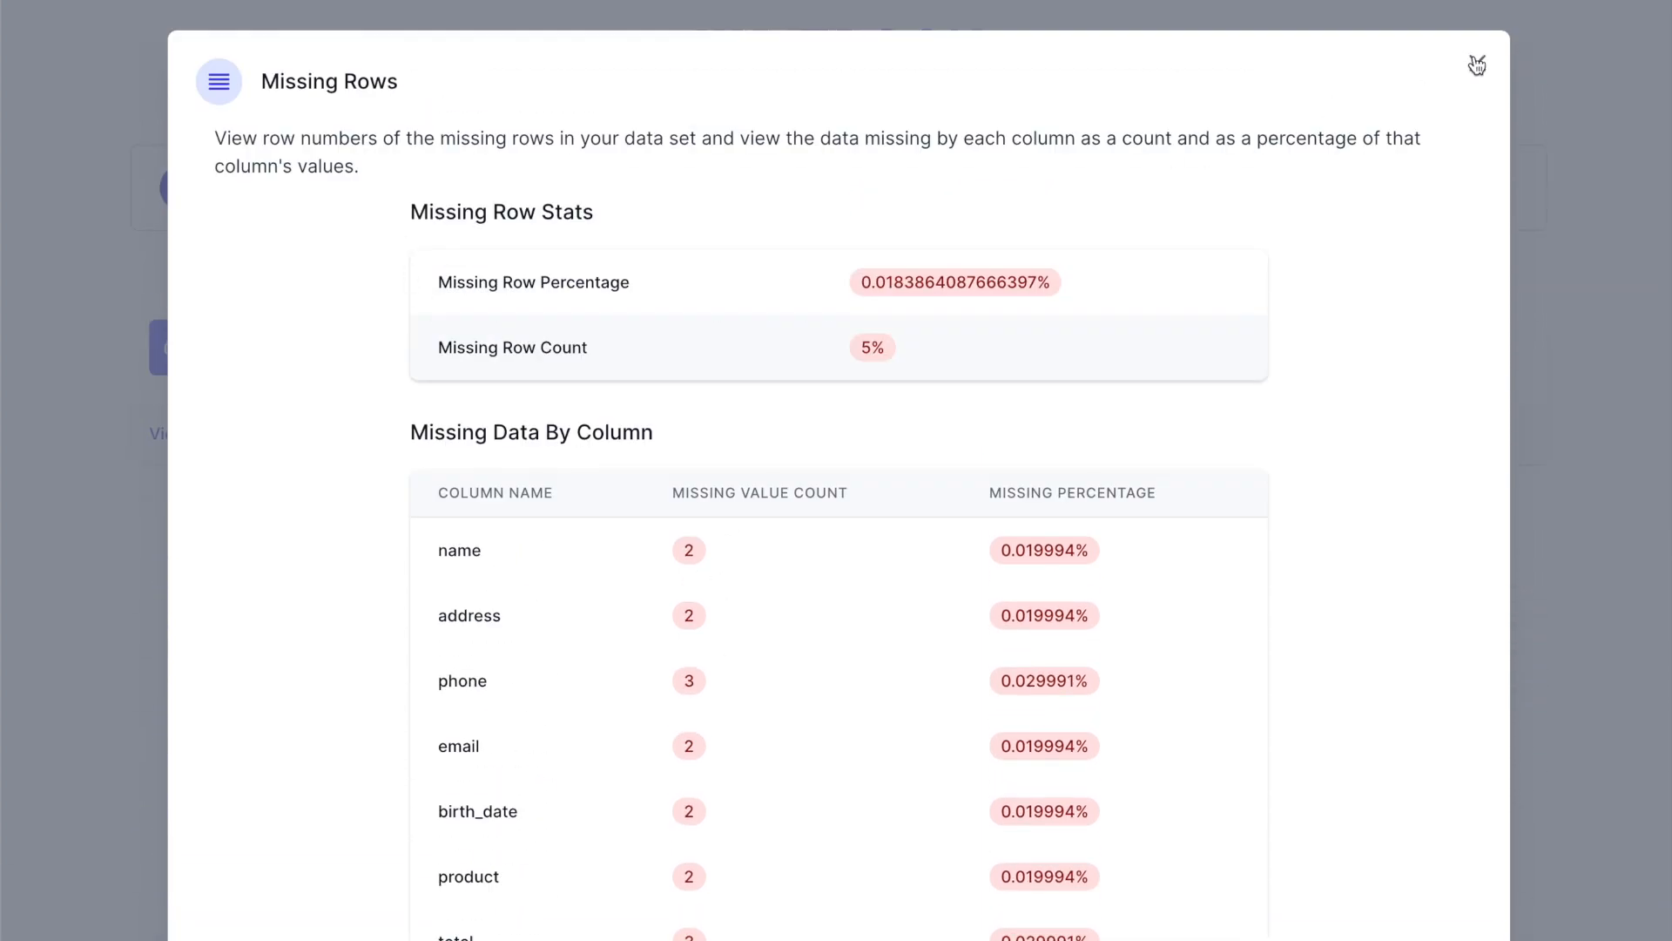
{"action": "left_click", "coordinate": [1477, 65]}
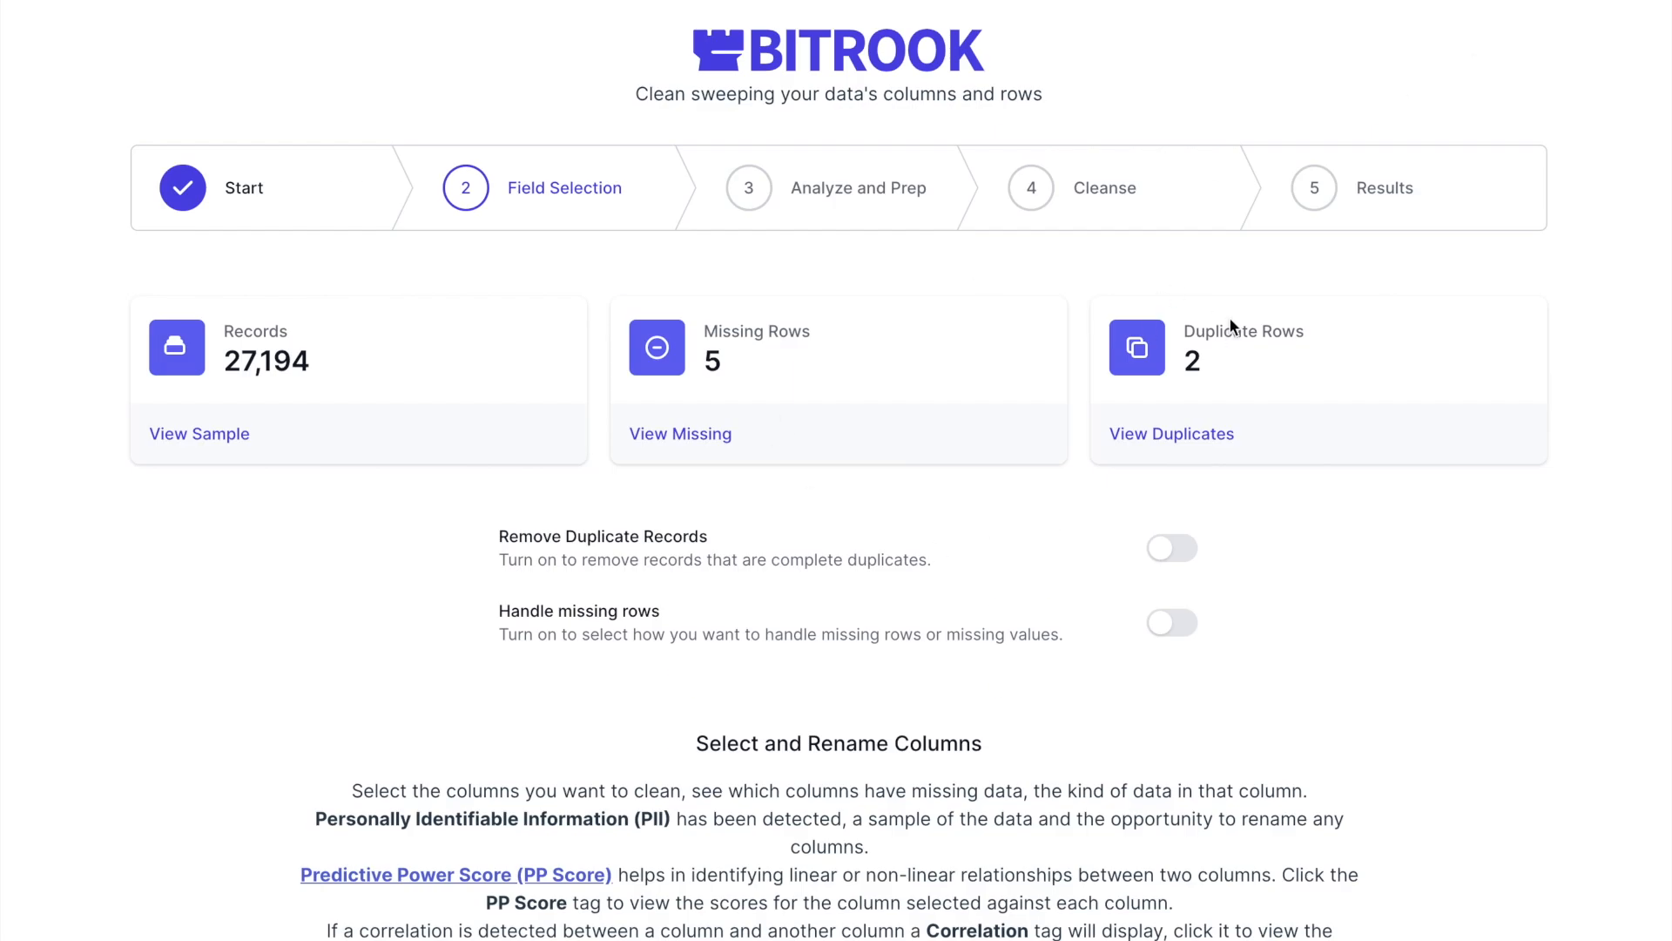
{"action": "left_click", "coordinate": [1178, 433]}
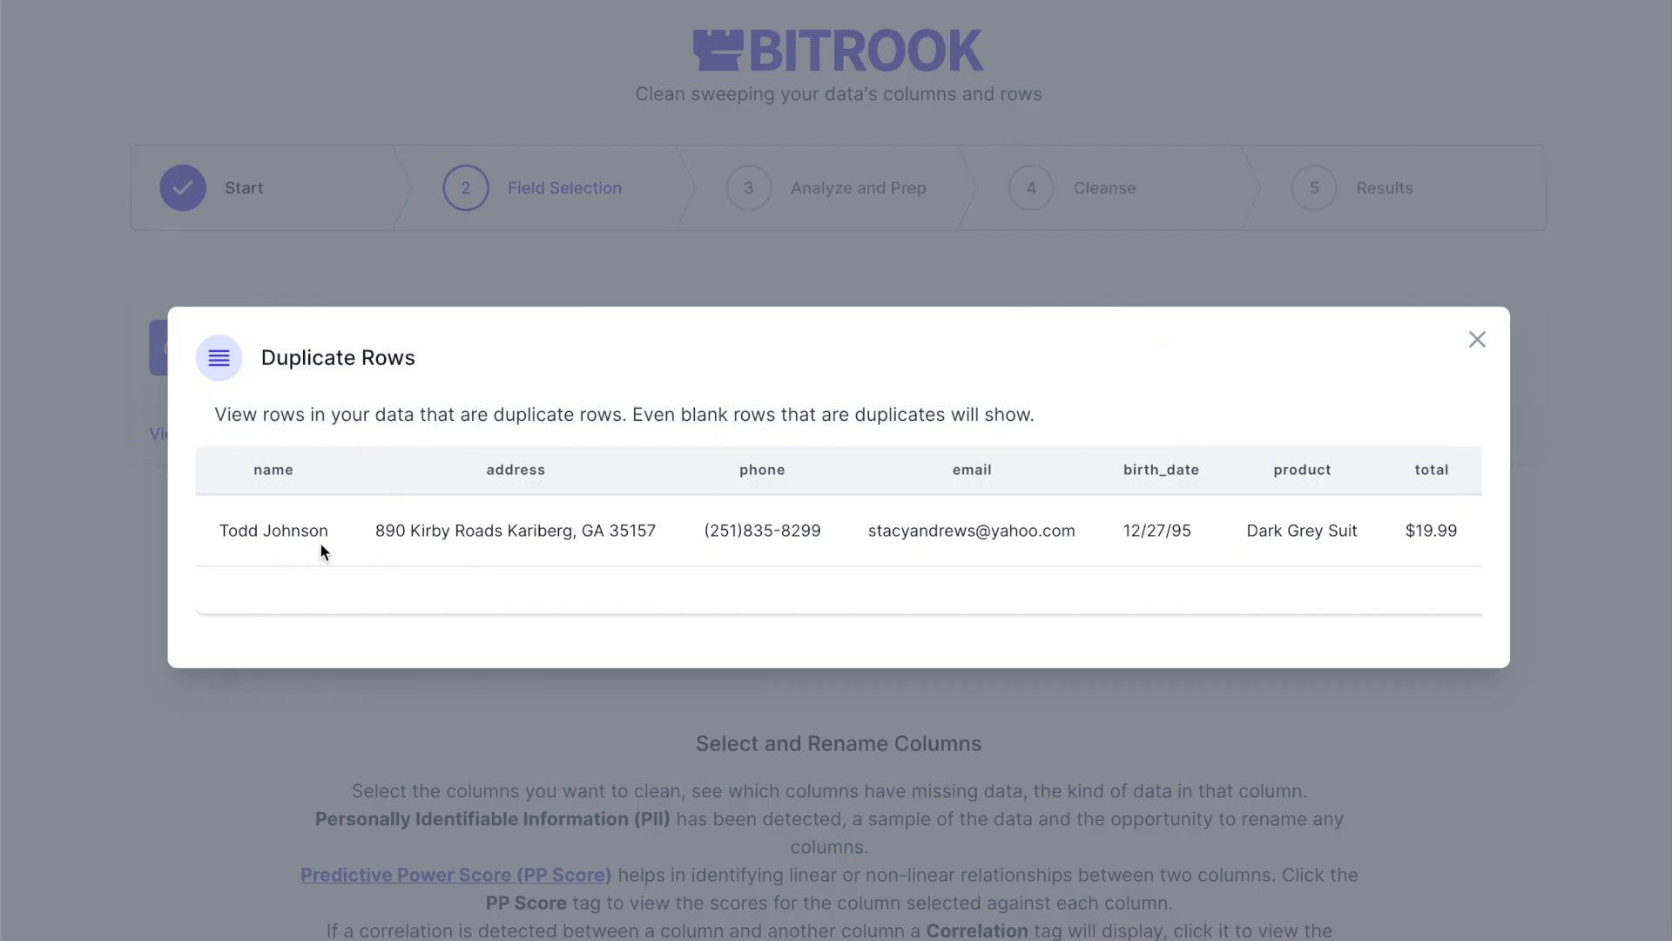
{"action": "left_click", "coordinate": [1488, 344]}
Try the Remove Duplicate Records and Handle missing rows options, switching each on and off again.
{"action": "scroll", "coordinate": [838, 592], "scroll_direction": "down", "scroll_amount": 3}
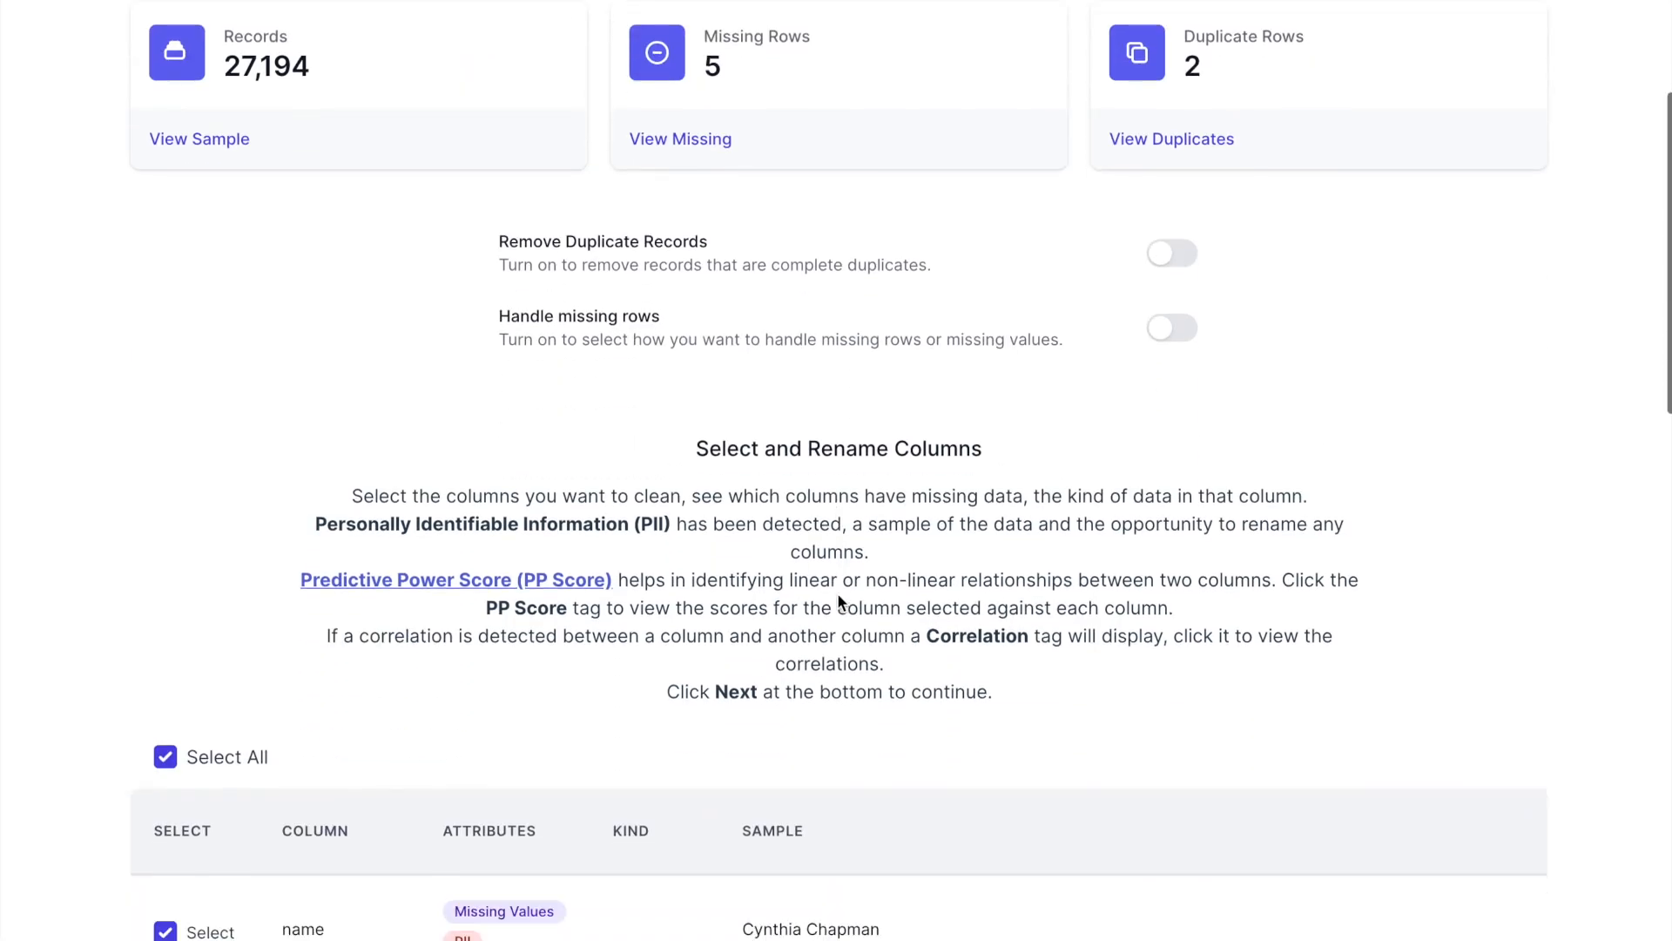
{"action": "left_click", "coordinate": [1171, 271]}
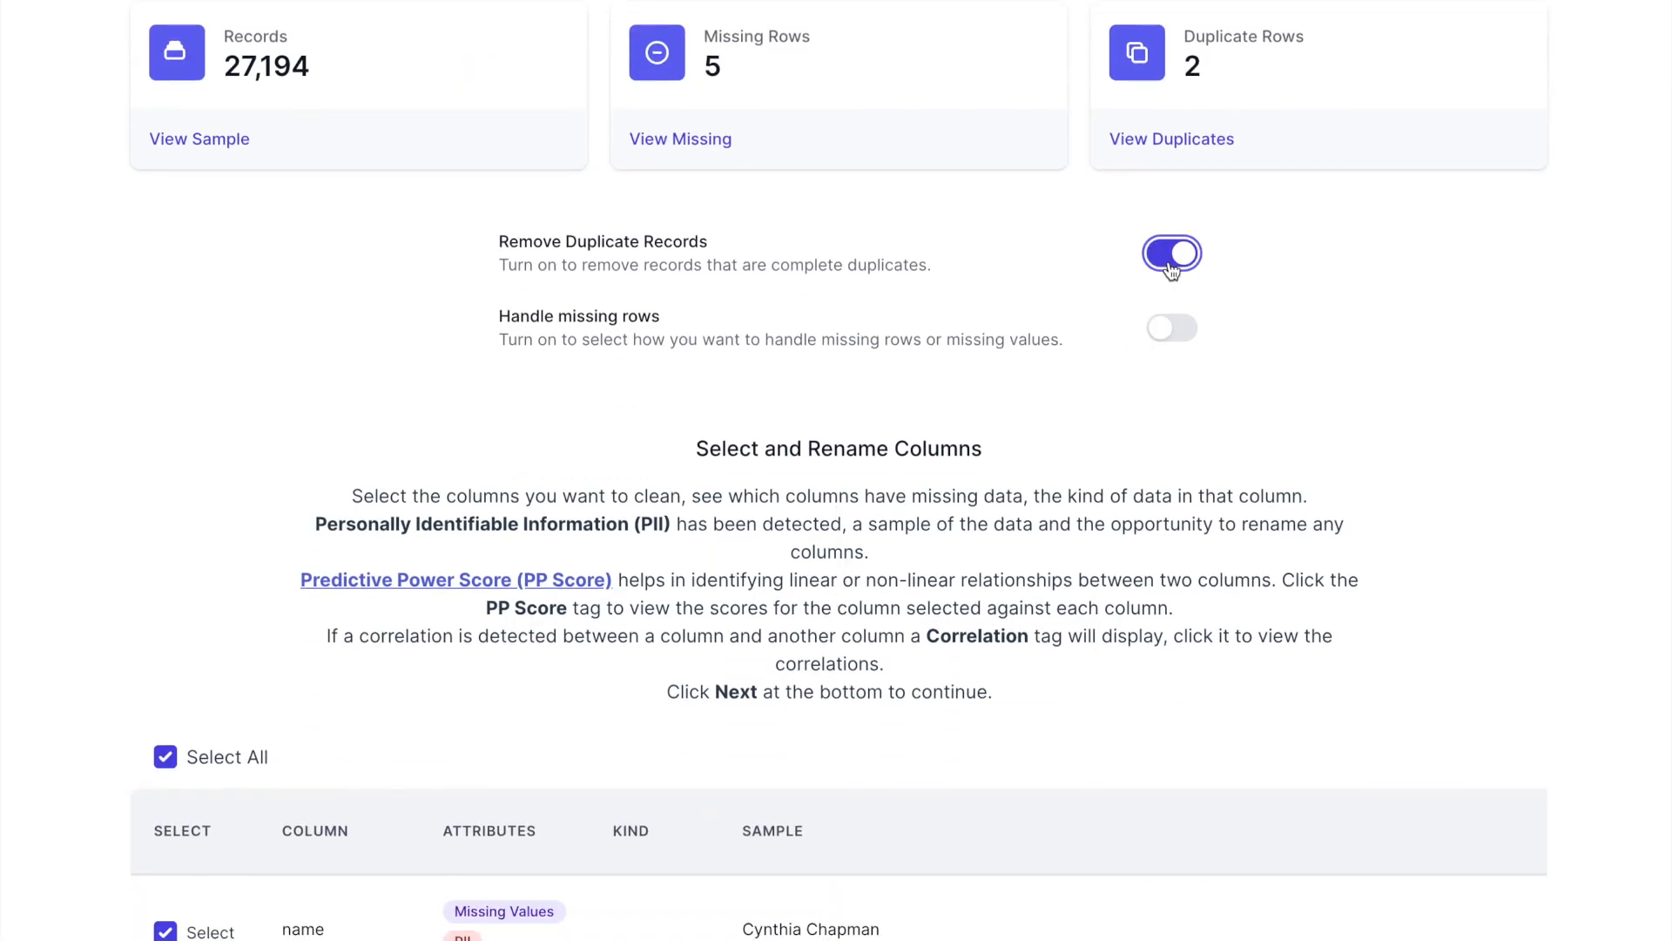
{"action": "left_click", "coordinate": [1171, 271]}
{"action": "left_click", "coordinate": [1167, 338]}
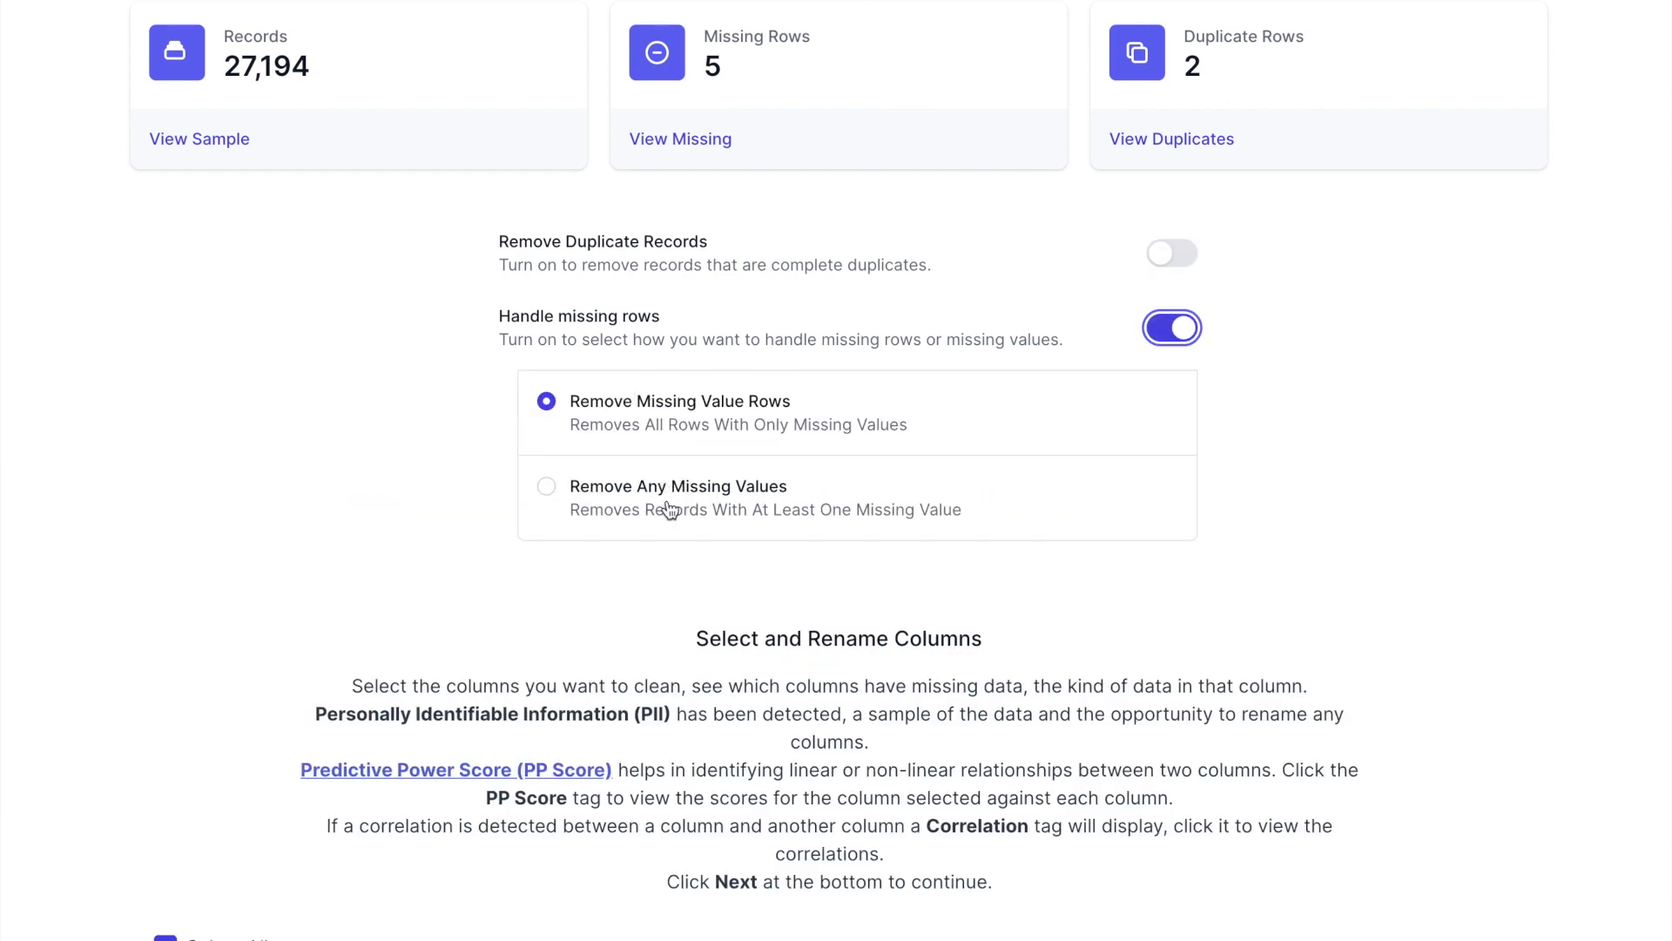
{"action": "left_click", "coordinate": [1172, 327]}
Exclude the user_agent column from the cleaning selection and continue to Analyze and Prep.
{"action": "scroll", "coordinate": [1333, 405], "scroll_direction": "down", "scroll_amount": 8}
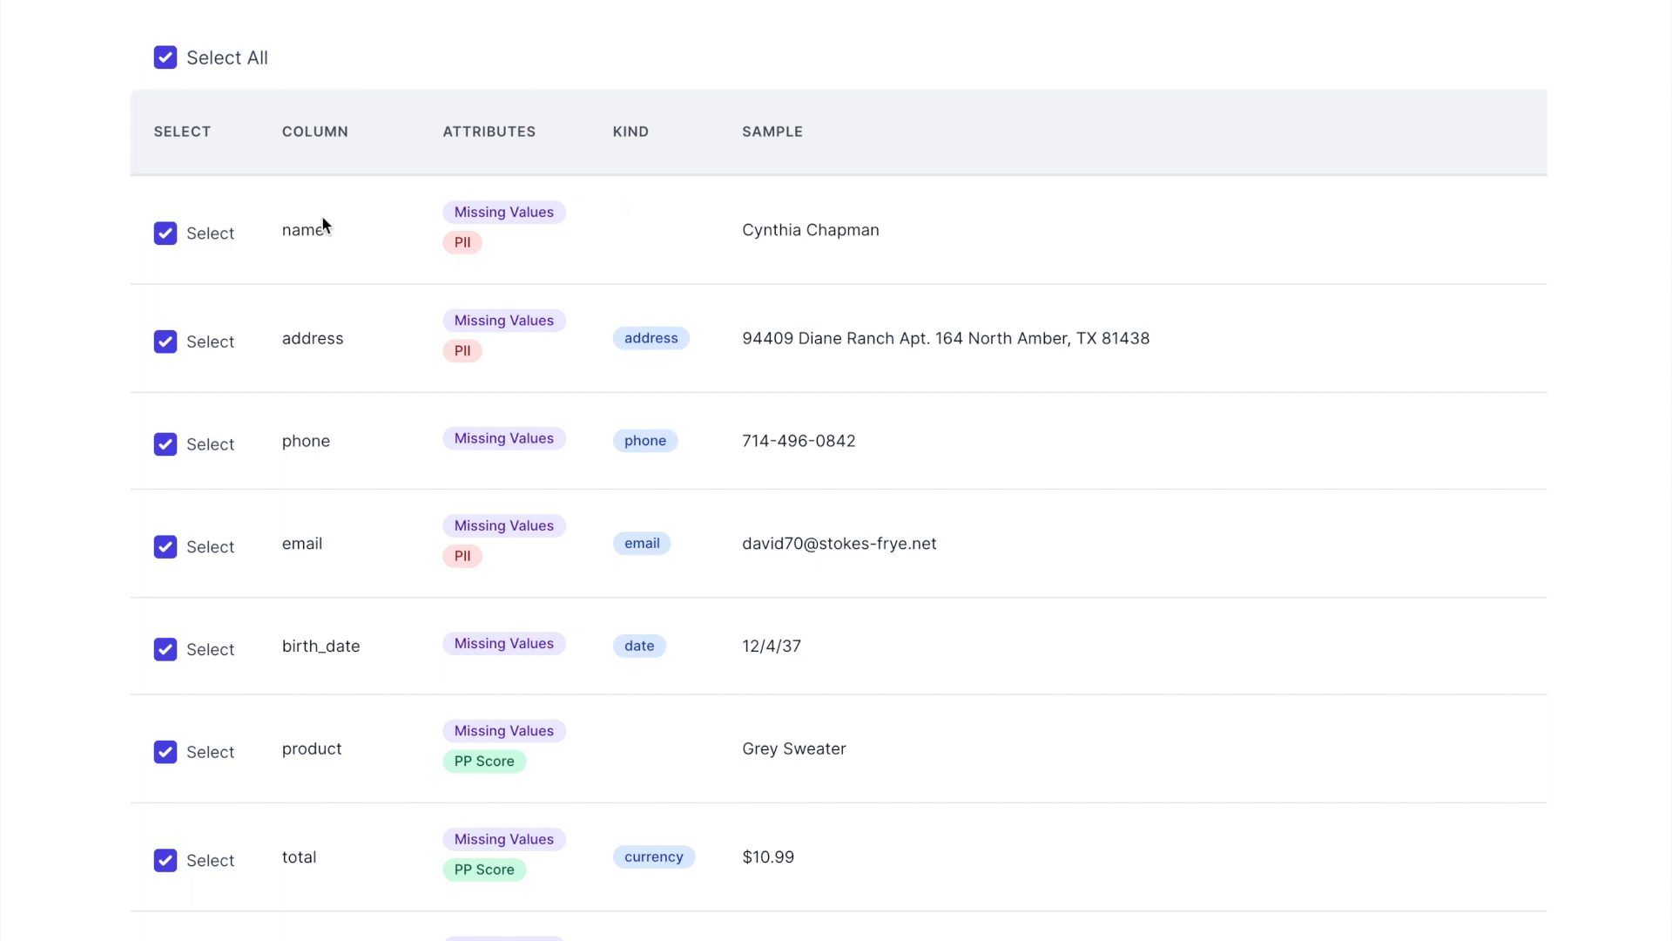
{"action": "scroll", "coordinate": [347, 166], "scroll_direction": "down", "scroll_amount": 10}
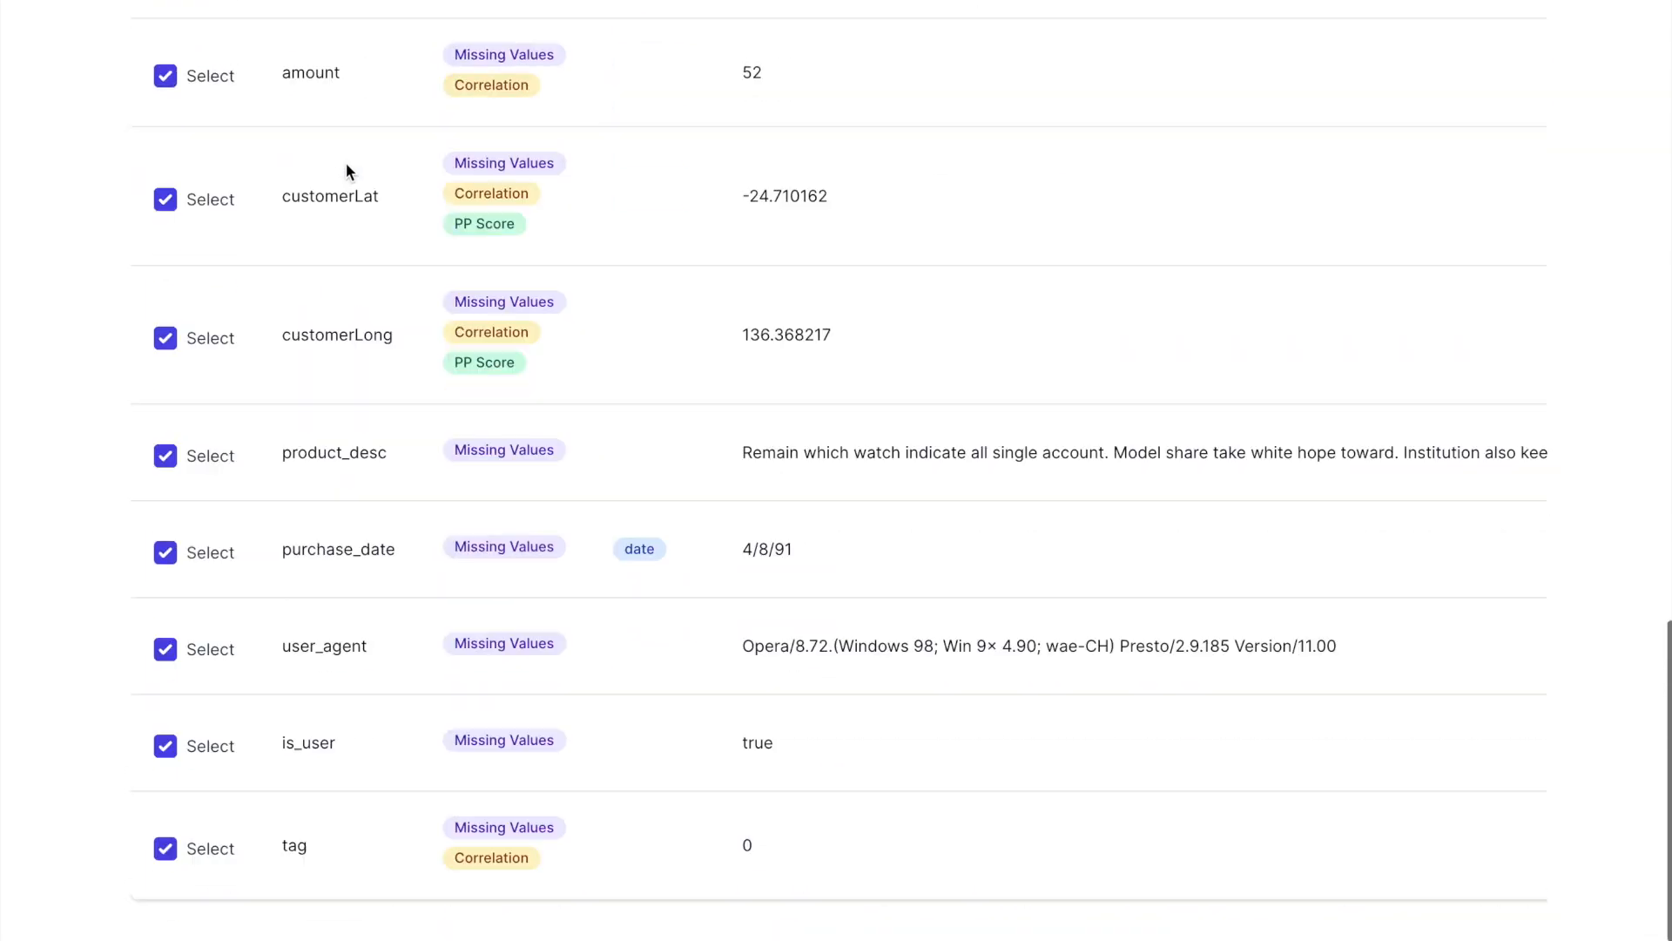
{"action": "left_click", "coordinate": [166, 640]}
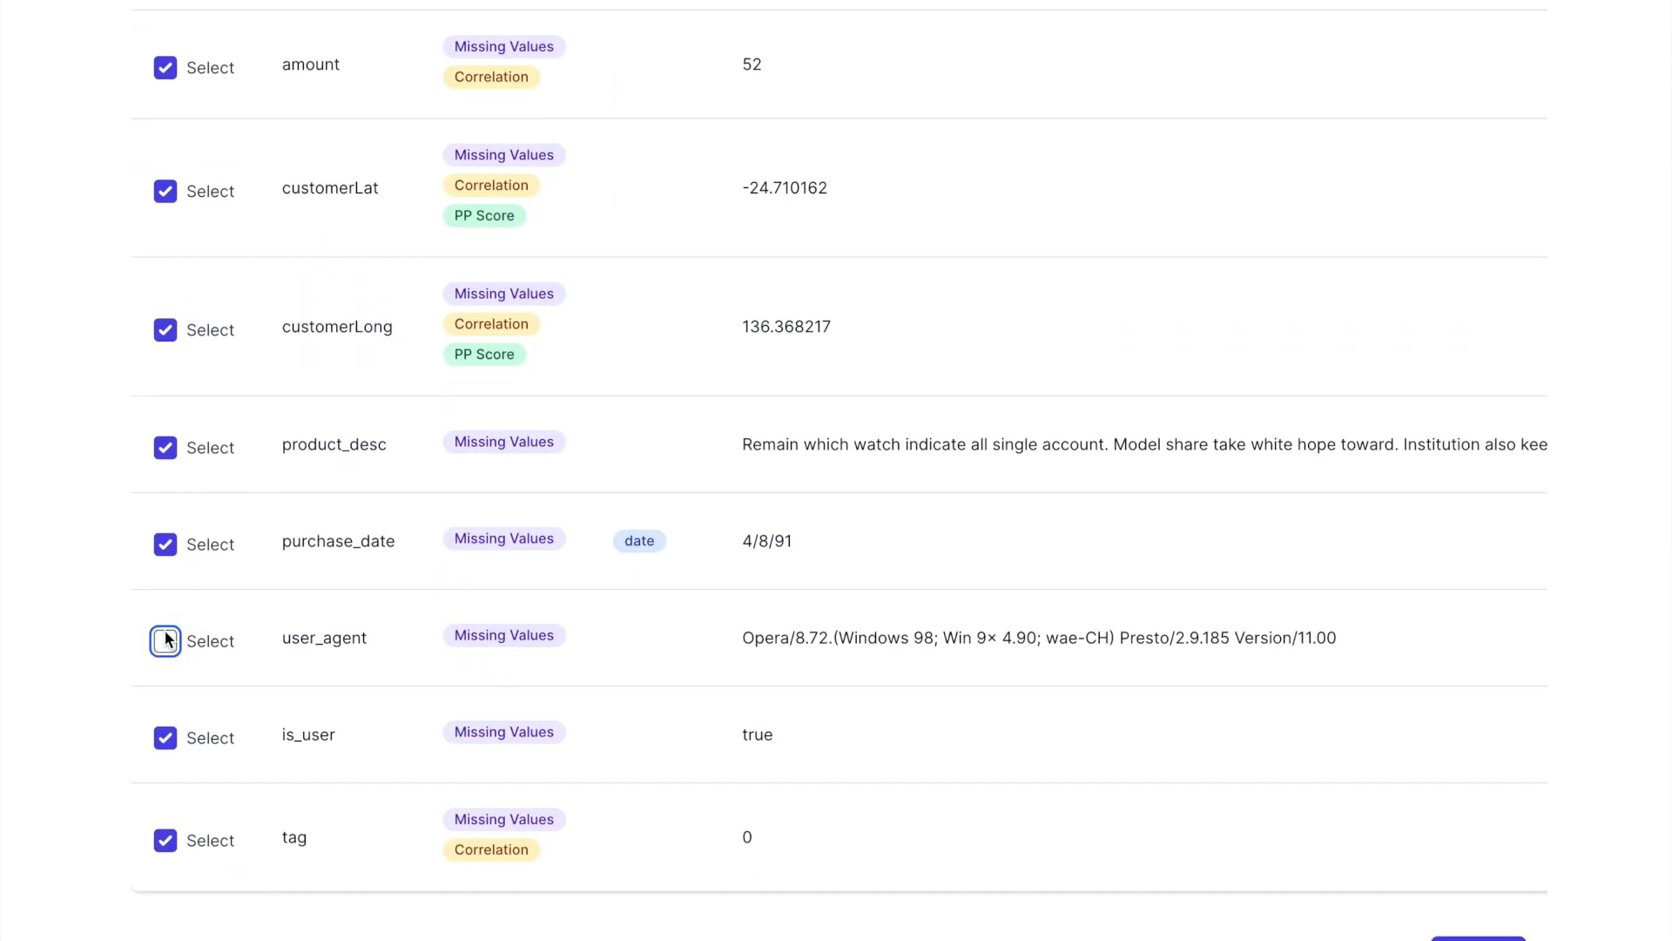
{"action": "scroll", "coordinate": [1310, 797], "scroll_direction": "down", "scroll_amount": 2}
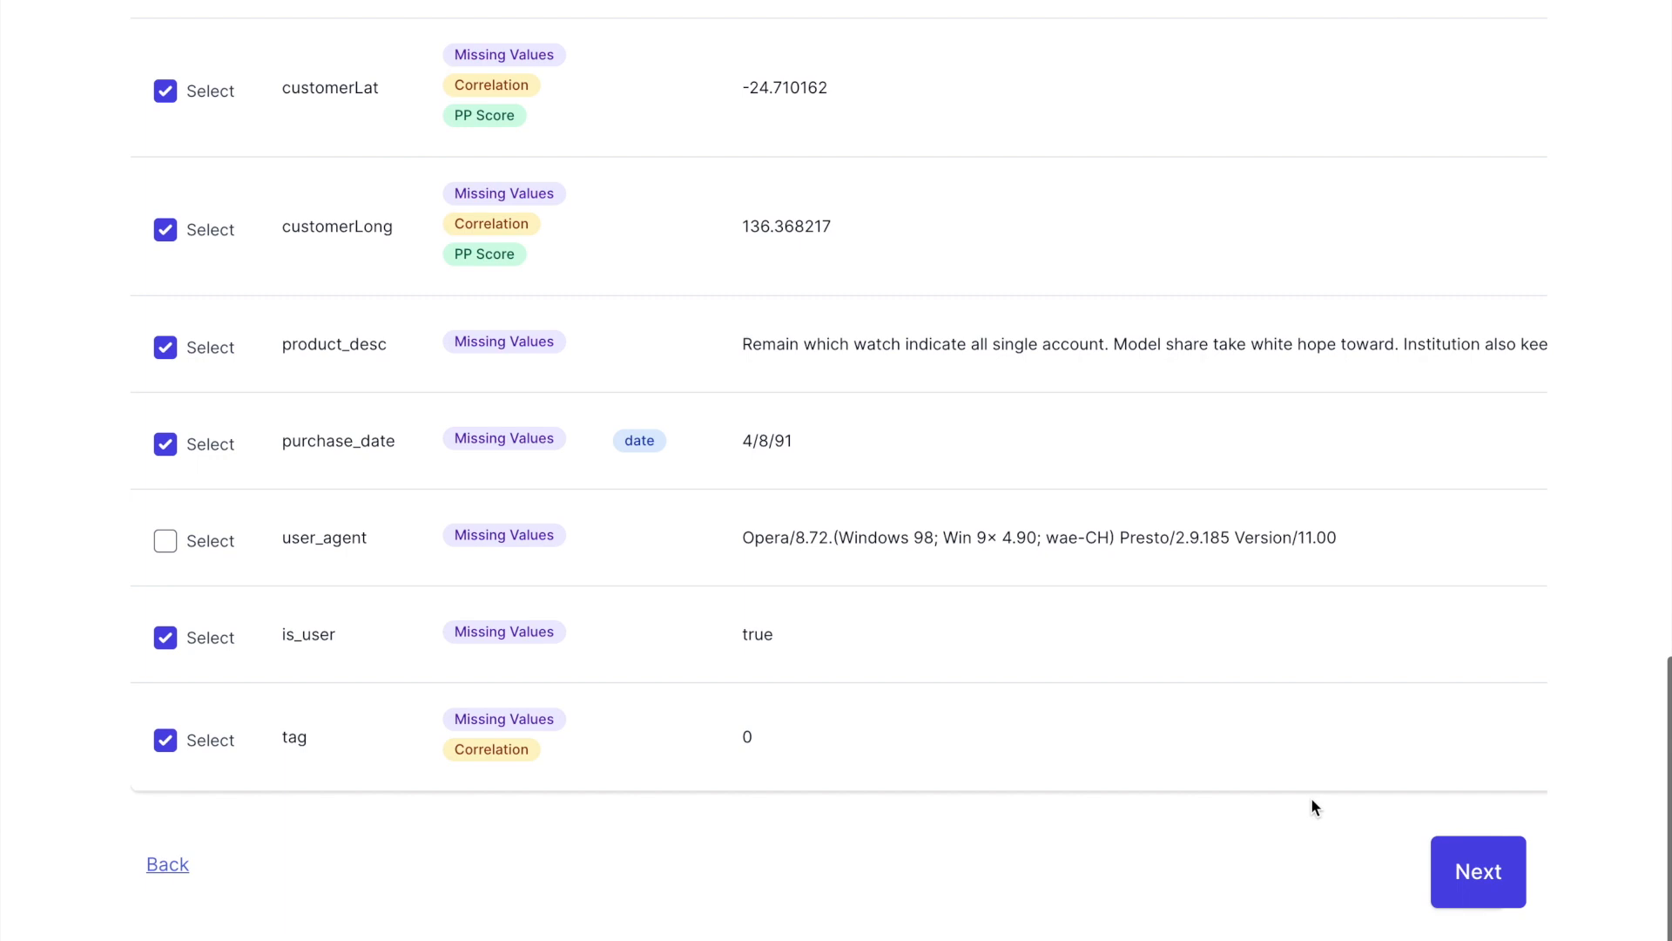
{"action": "left_click", "coordinate": [1472, 874]}
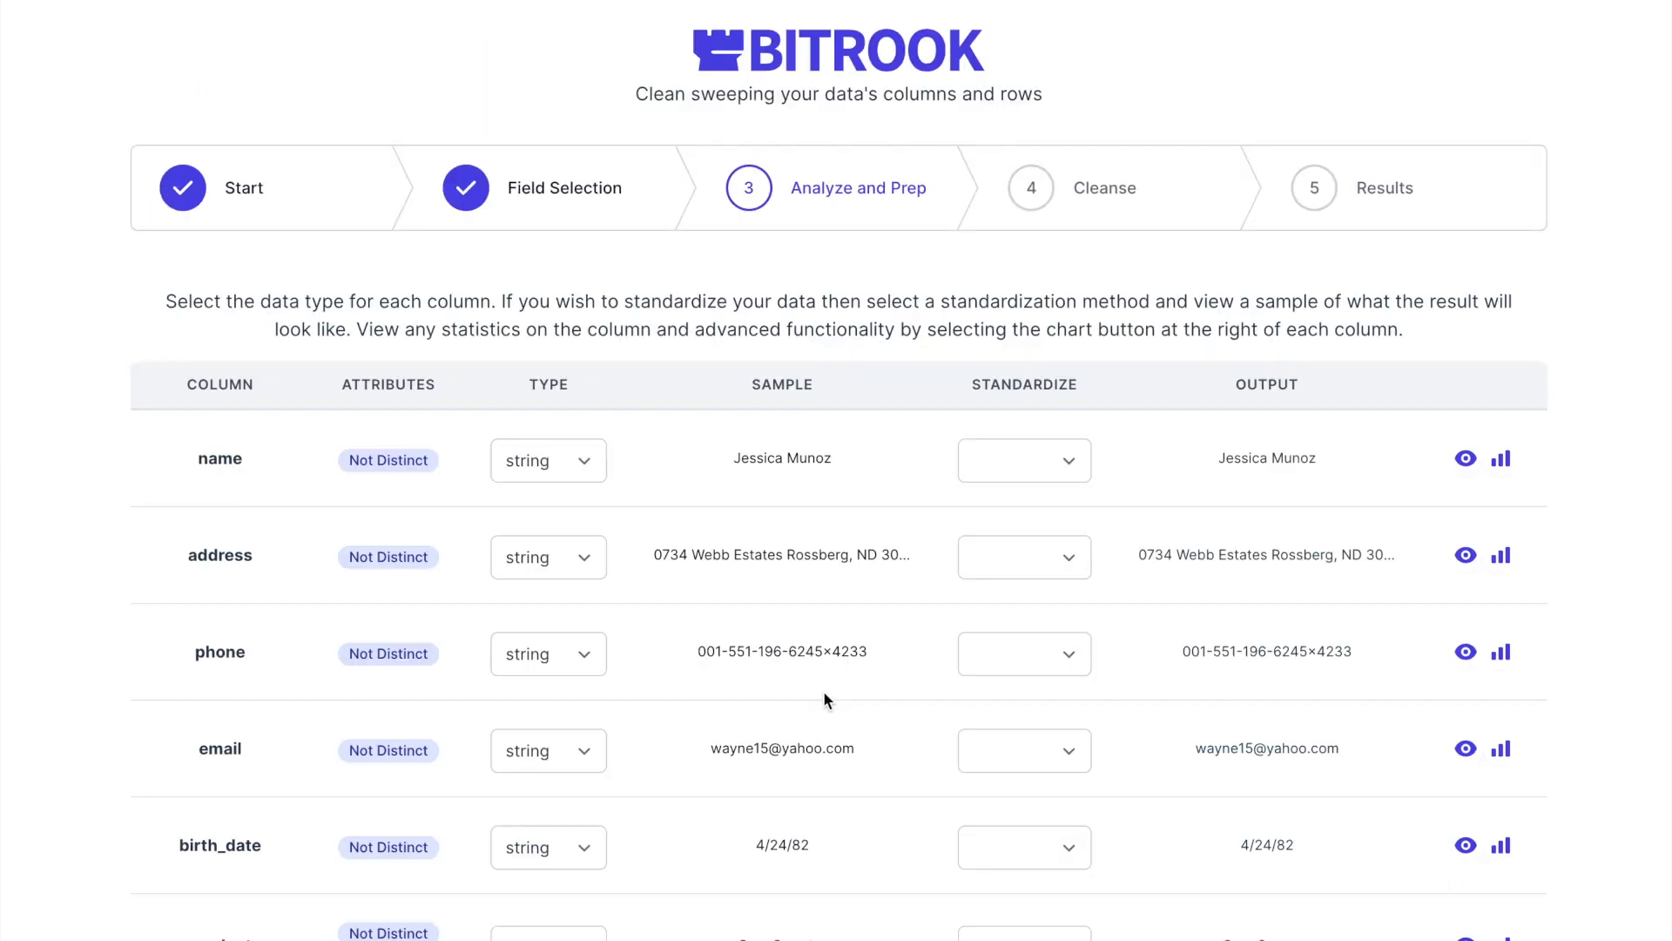
Look over the column attributes and types, and examine the name column's sample records.
{"action": "scroll", "coordinate": [584, 542], "scroll_direction": "down", "scroll_amount": 1}
{"action": "scroll", "coordinate": [754, 540], "scroll_direction": "down", "scroll_amount": 5}
{"action": "scroll", "coordinate": [755, 533], "scroll_direction": "up", "scroll_amount": 4}
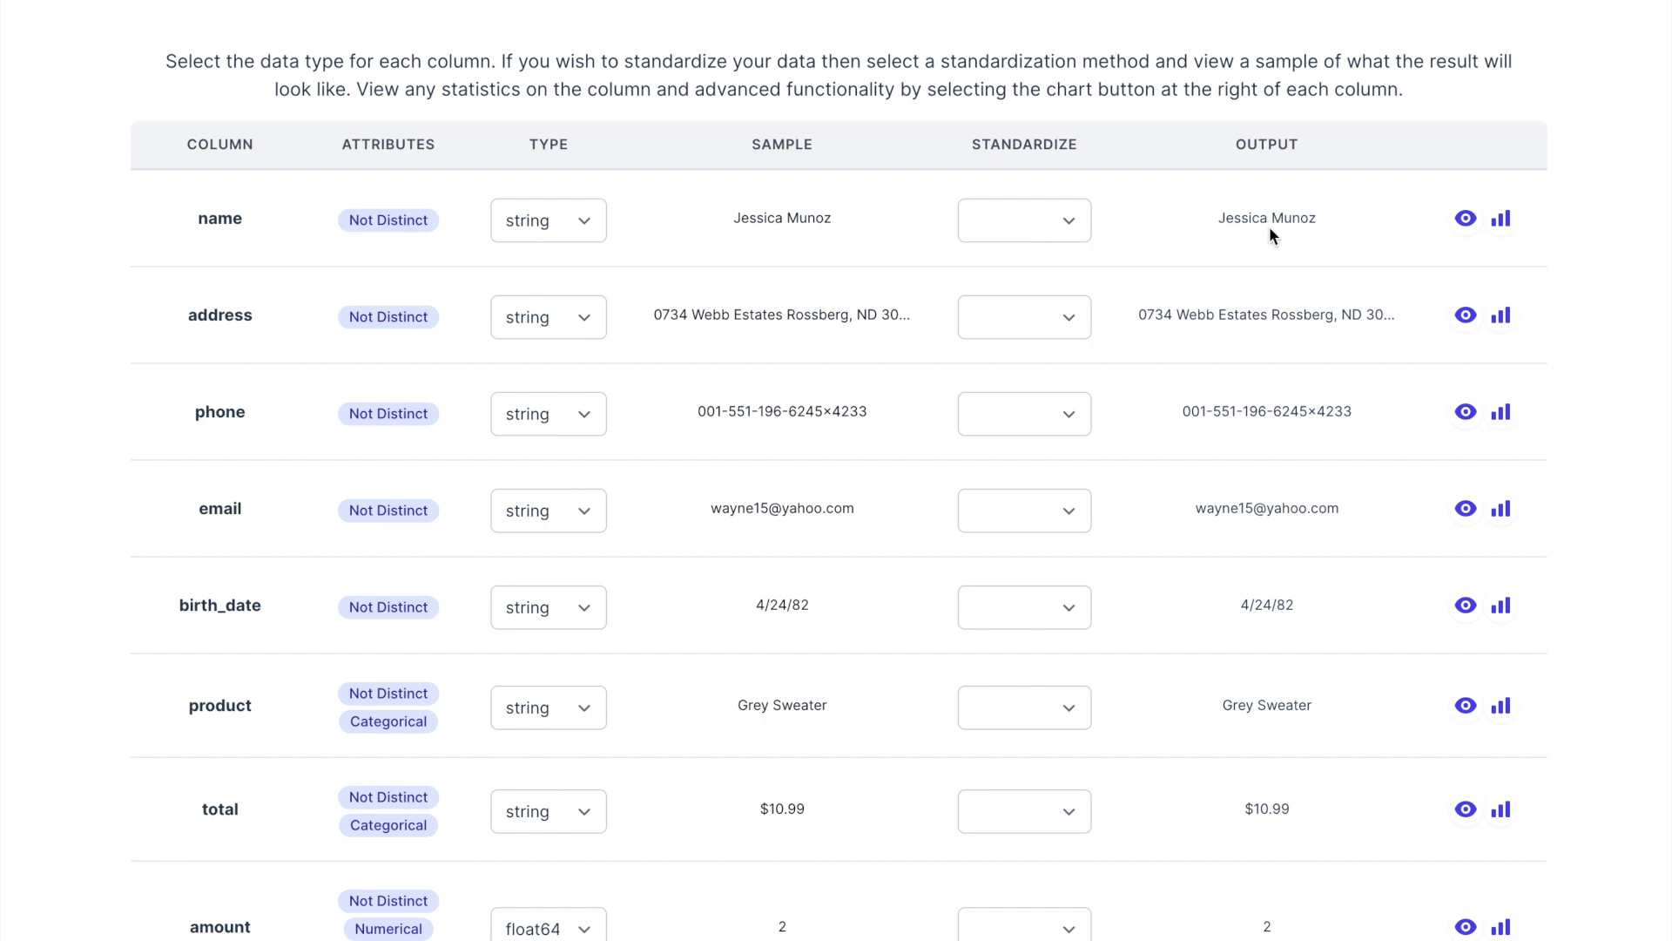
{"action": "left_click", "coordinate": [1466, 220]}
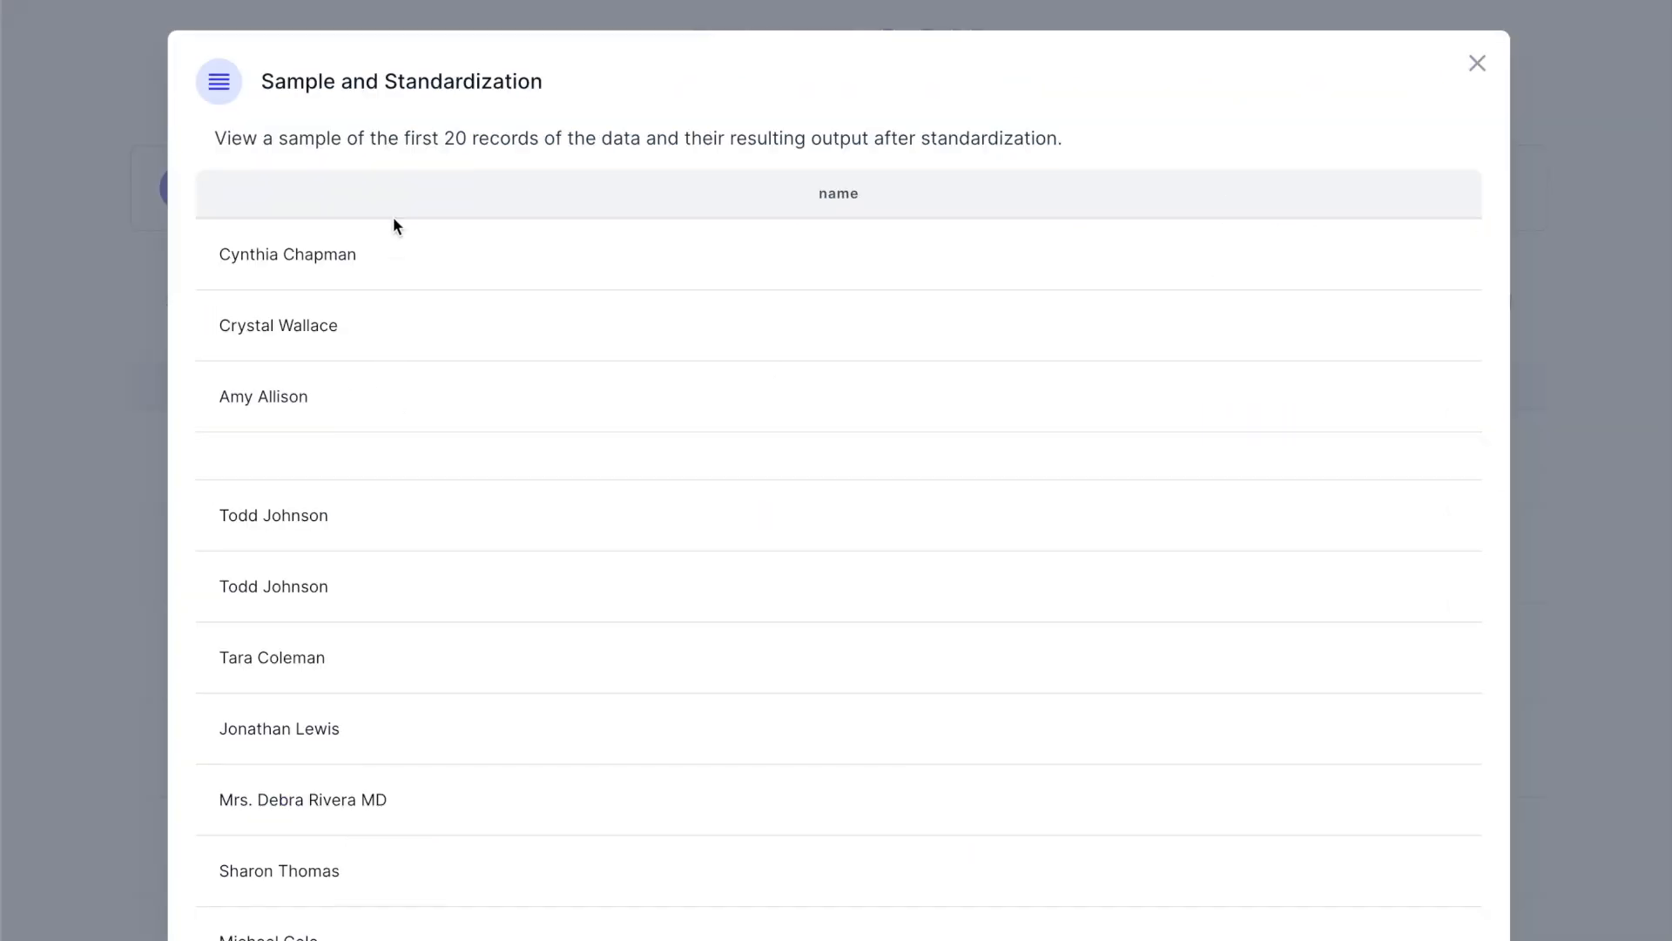
{"action": "scroll", "coordinate": [394, 224], "scroll_direction": "down", "scroll_amount": 8}
{"action": "scroll", "coordinate": [394, 224], "scroll_direction": "up", "scroll_amount": 8}
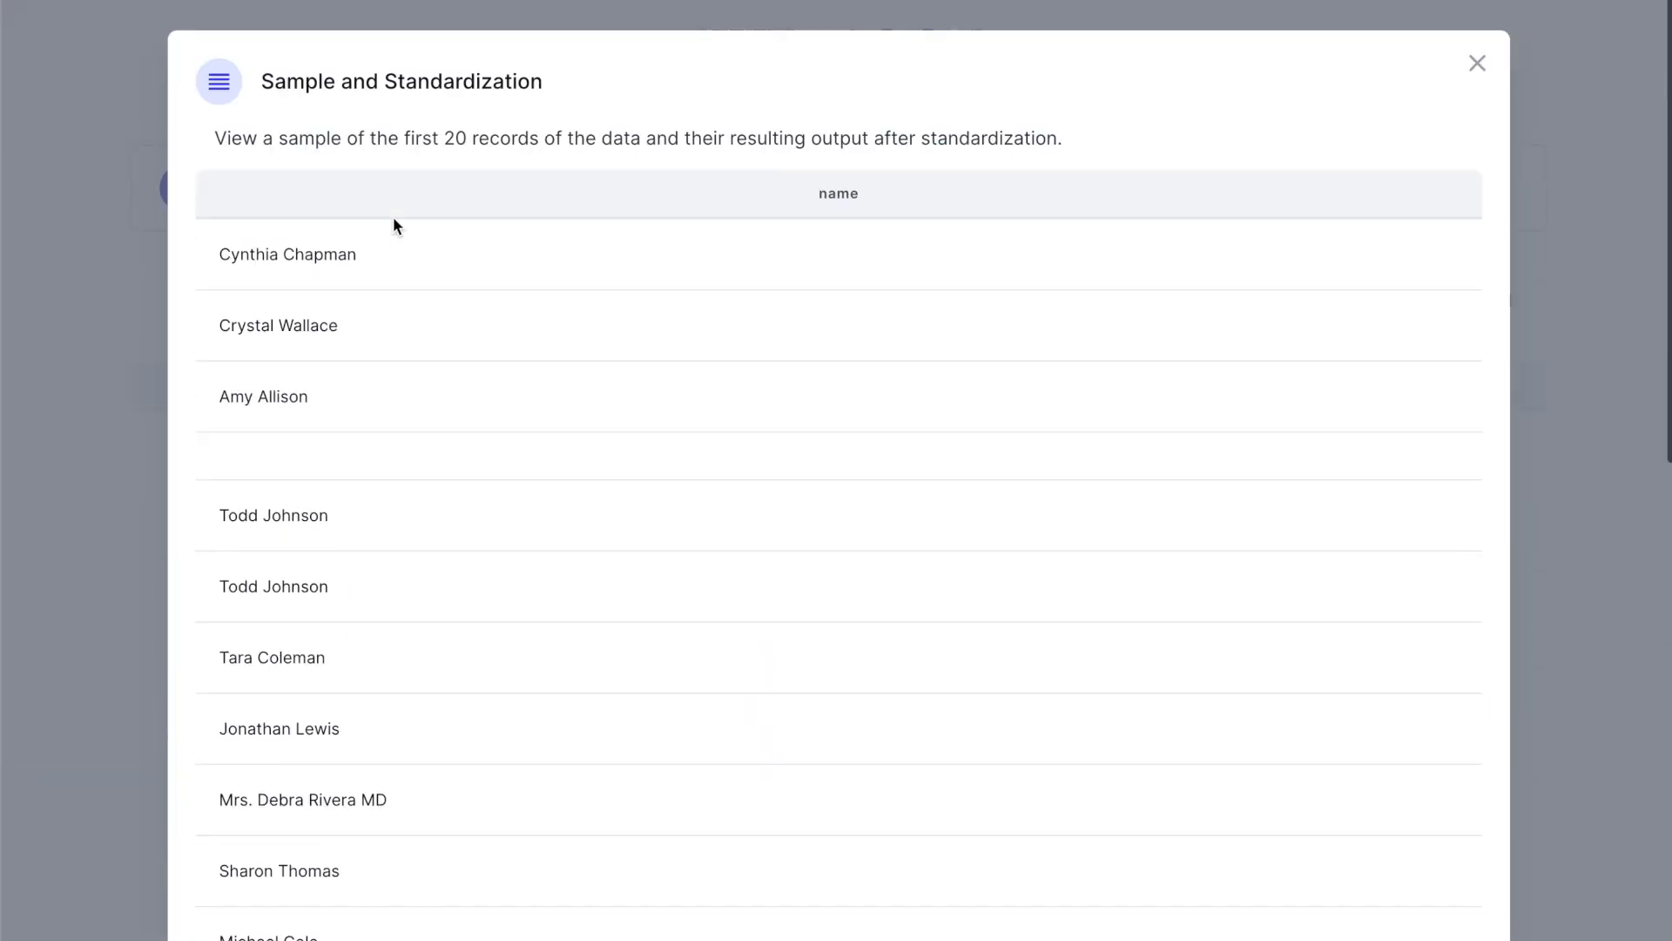
{"action": "left_click", "coordinate": [1477, 63]}
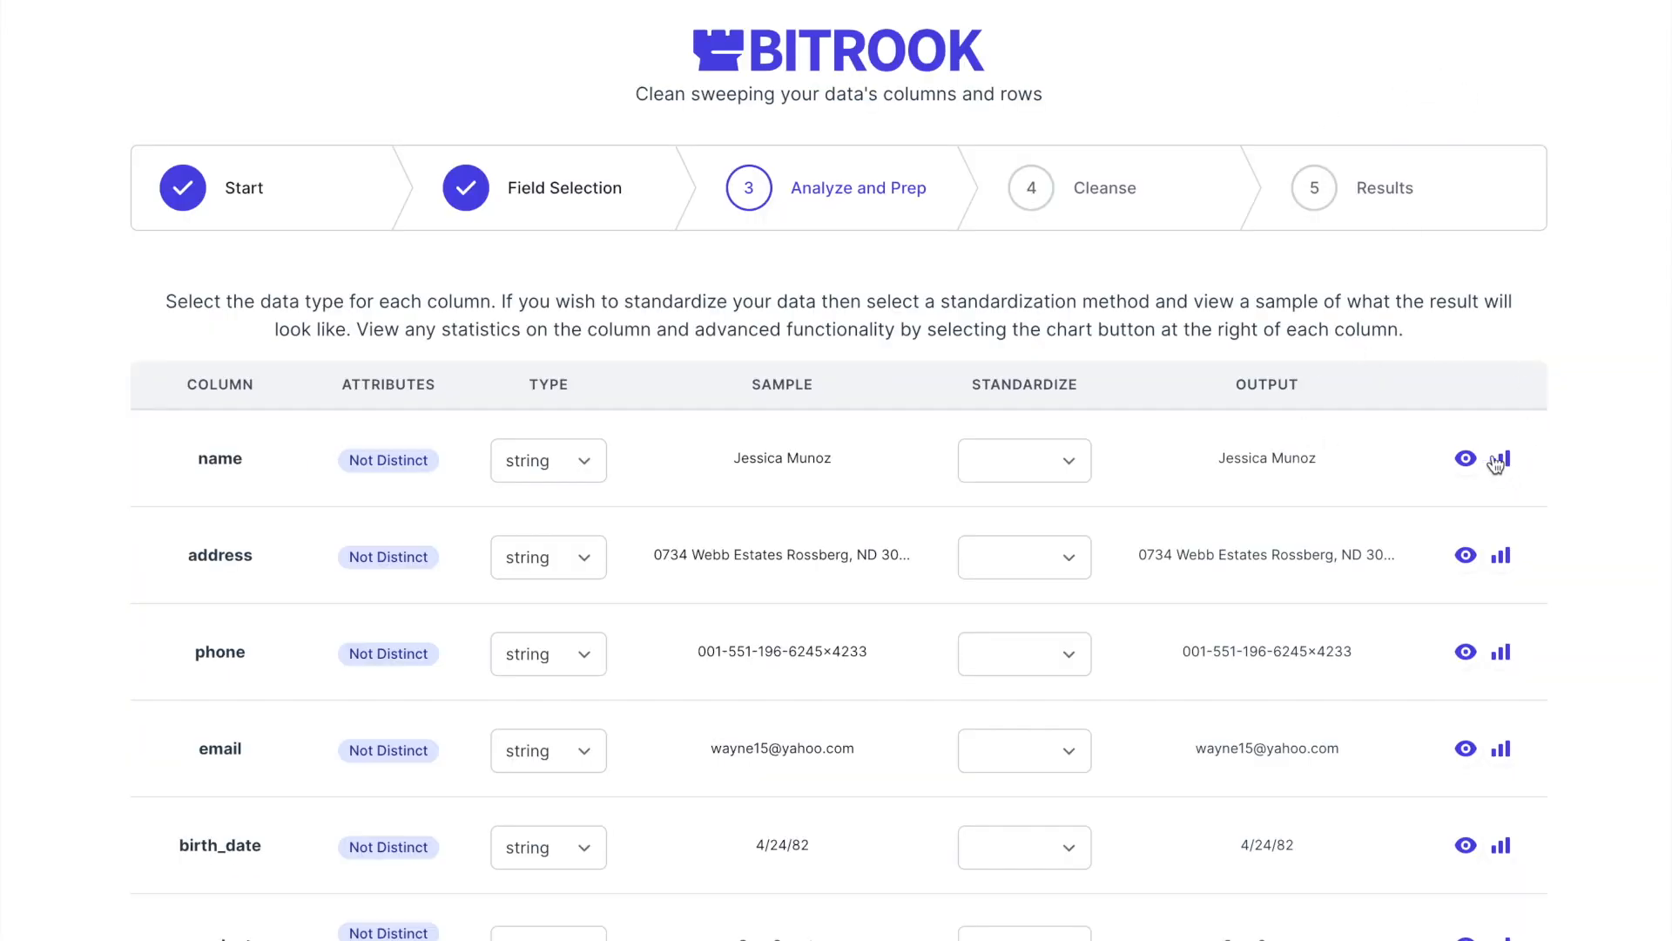
Set the name column's standardization to Last Name Only.
{"action": "scroll", "coordinate": [1340, 481], "scroll_direction": "down", "scroll_amount": 1}
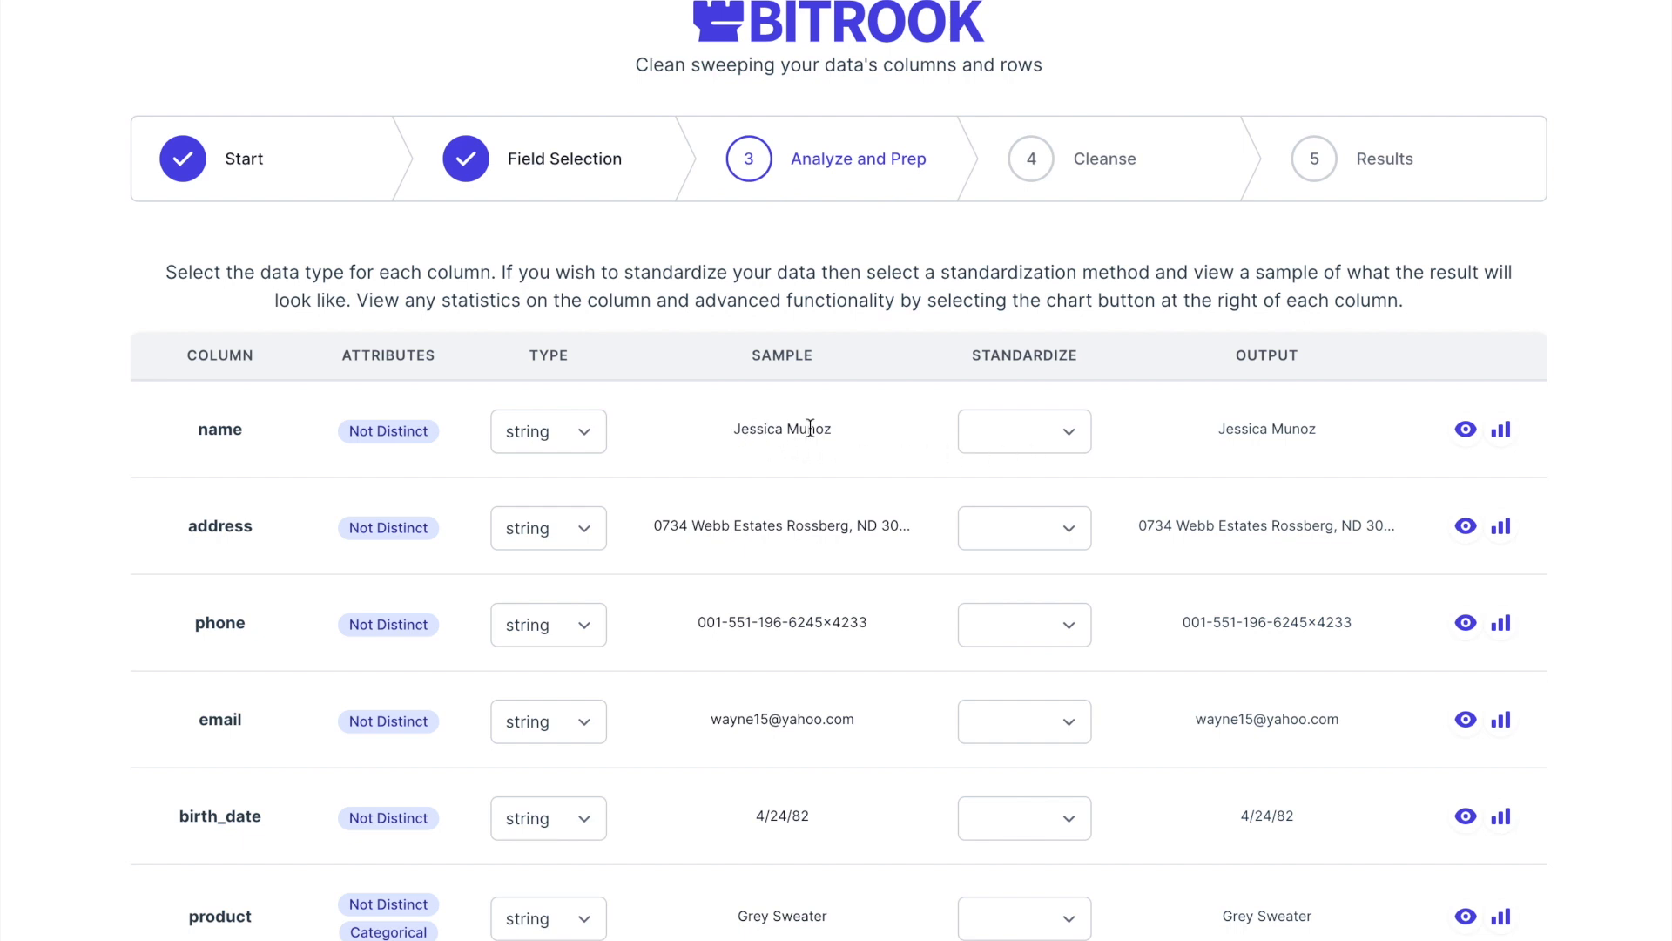
{"action": "left_click", "coordinate": [1048, 436]}
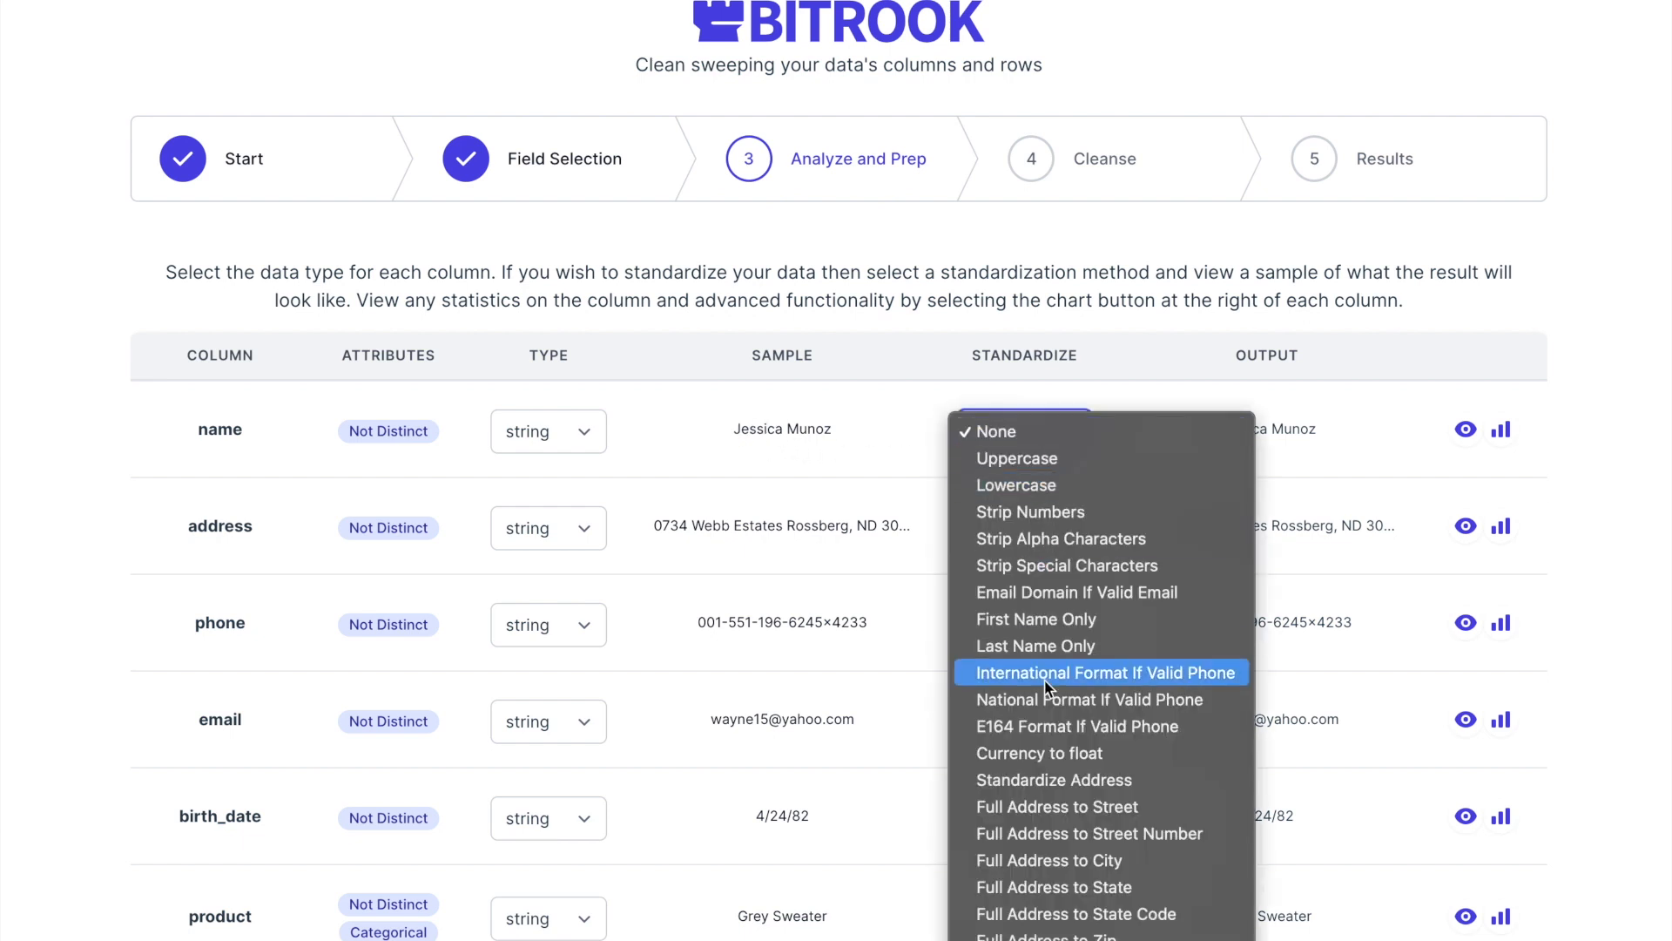
{"action": "left_click", "coordinate": [1052, 645]}
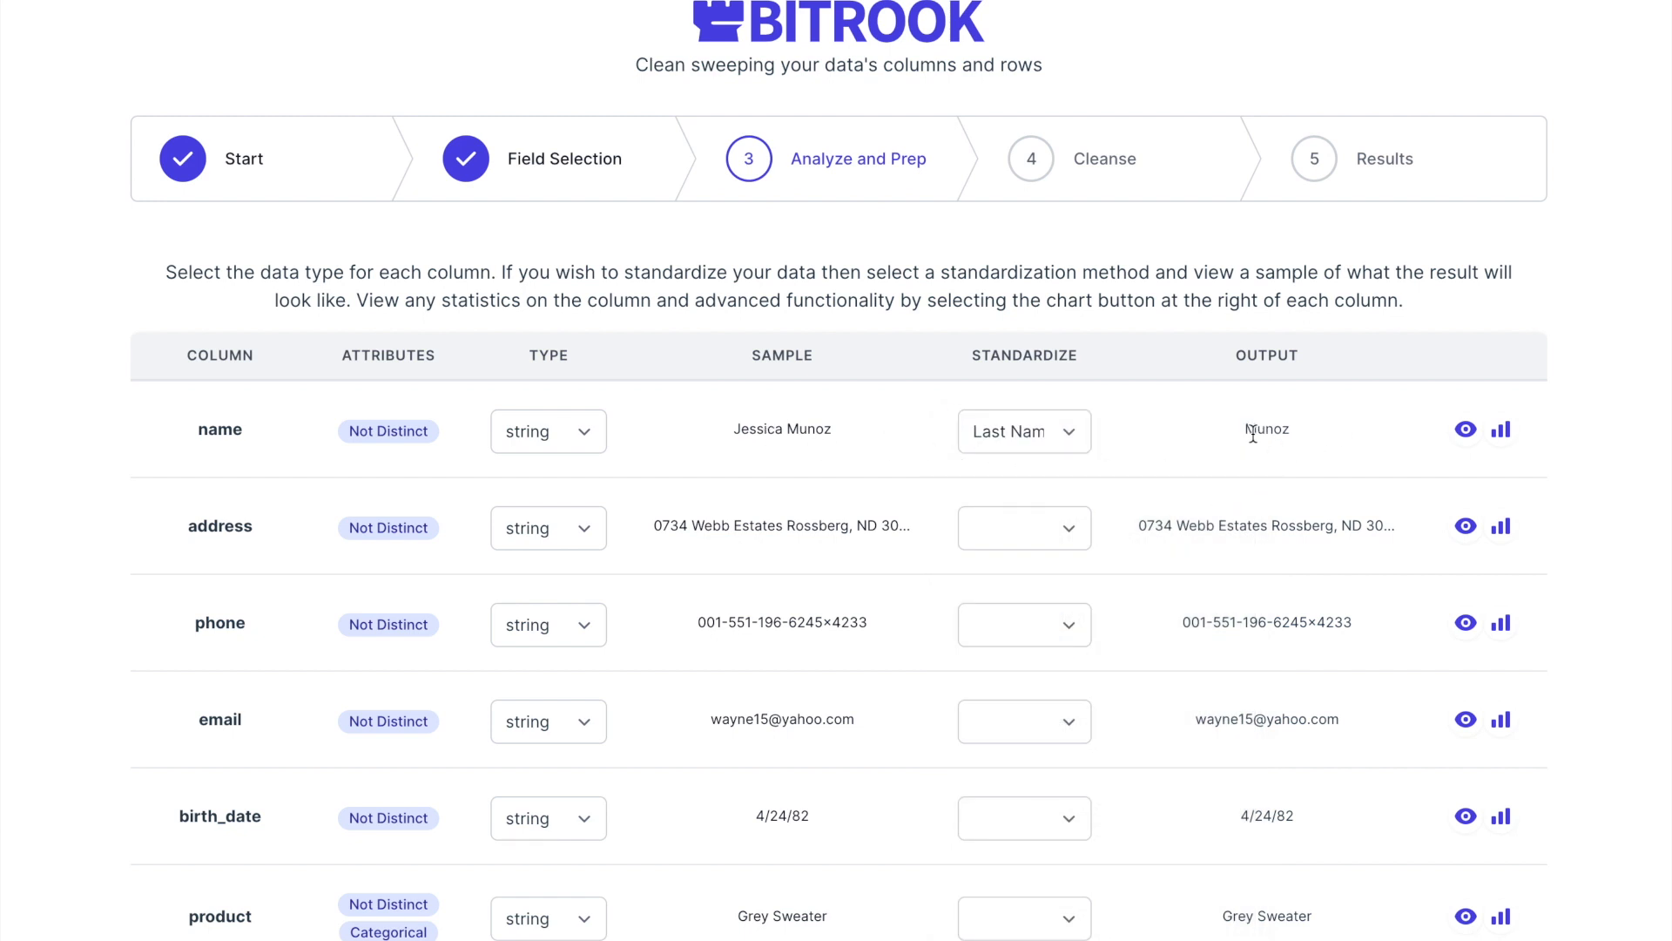
Set the address column's standardization to Full Address to State Code.
{"action": "scroll", "coordinate": [1298, 432], "scroll_direction": "down", "scroll_amount": 2}
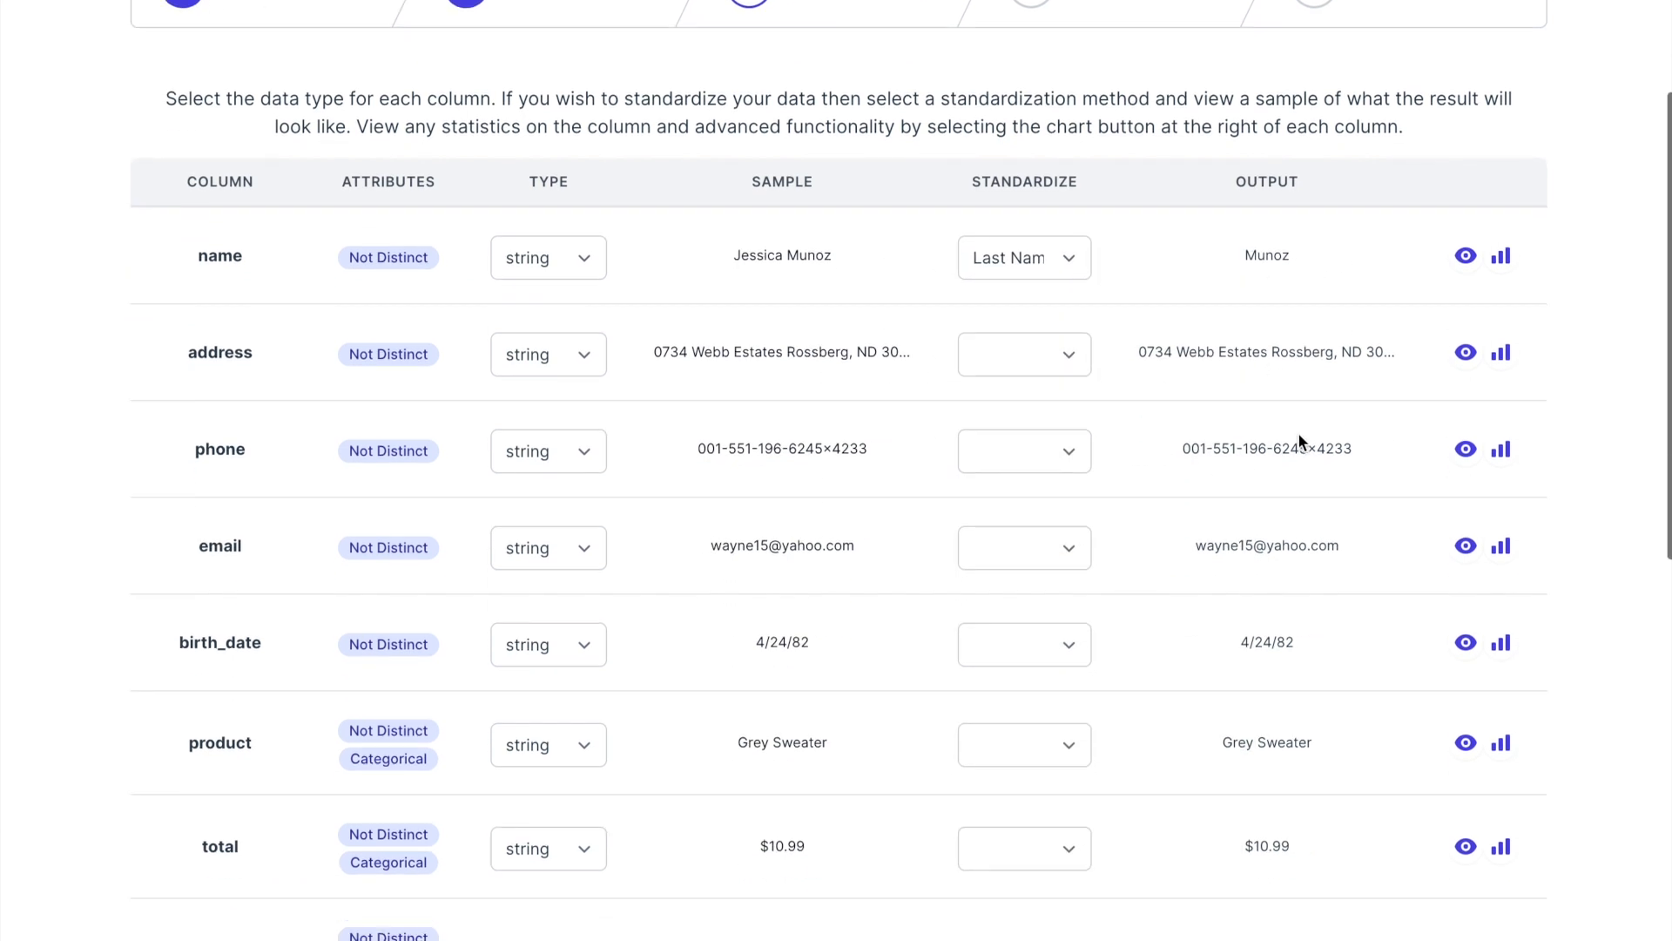
{"action": "left_click", "coordinate": [1036, 369]}
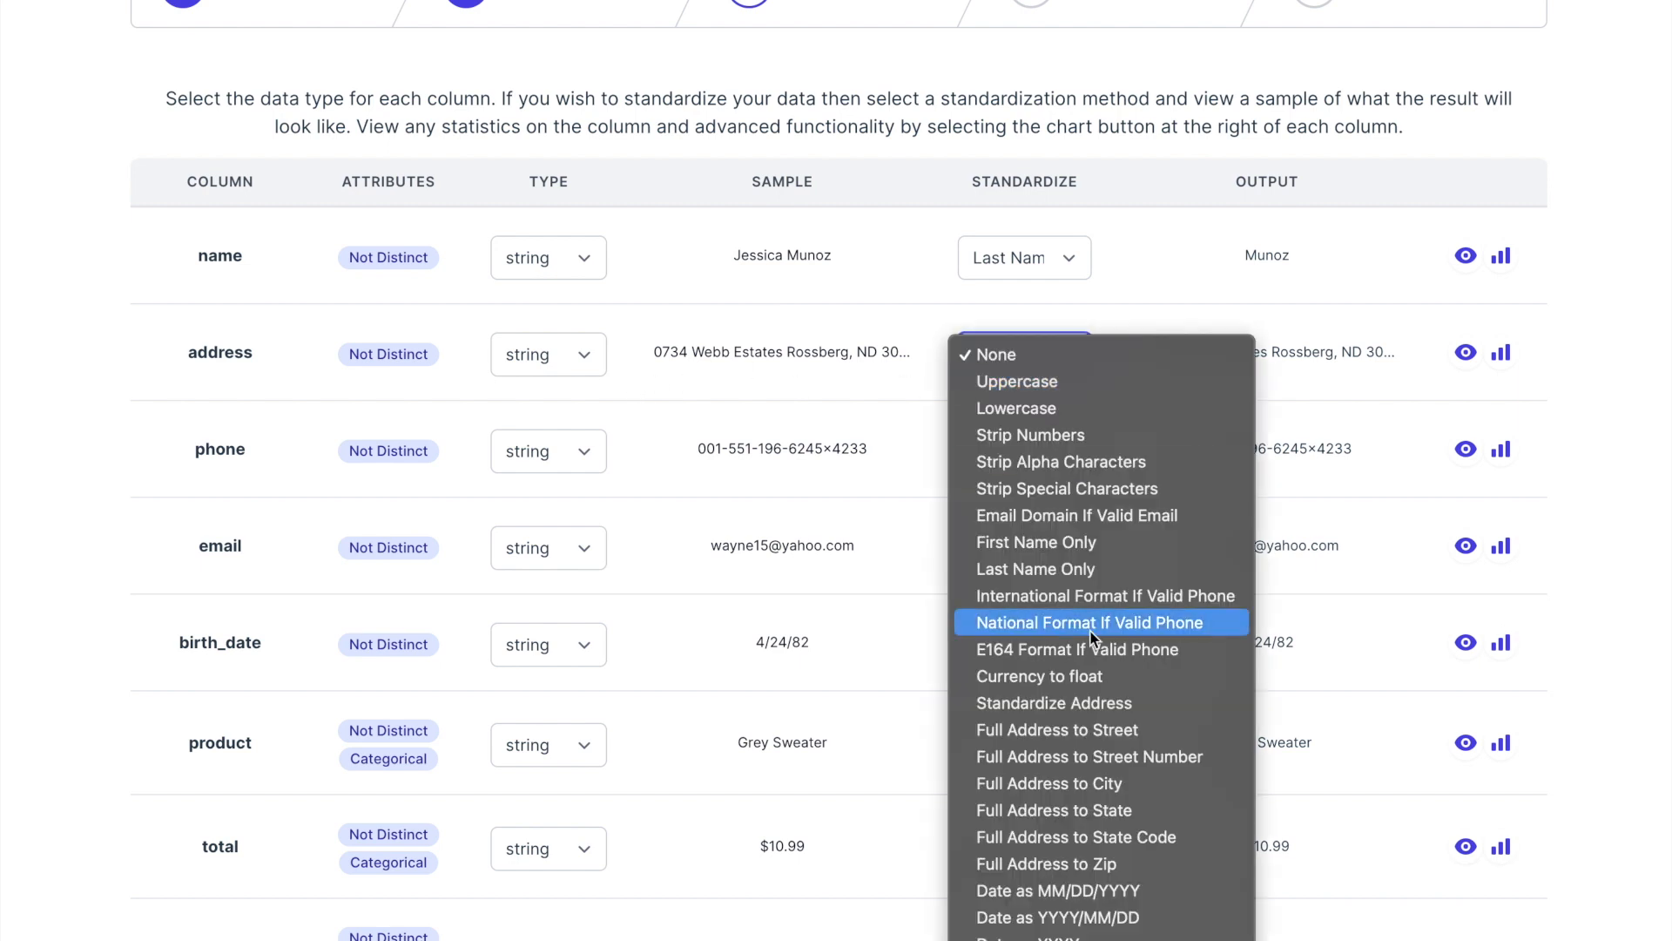
{"action": "scroll", "coordinate": [1093, 638], "scroll_direction": "down", "scroll_amount": 1}
{"action": "left_click", "coordinate": [1150, 817]}
{"action": "scroll", "coordinate": [1131, 377], "scroll_direction": "down", "scroll_amount": 1}
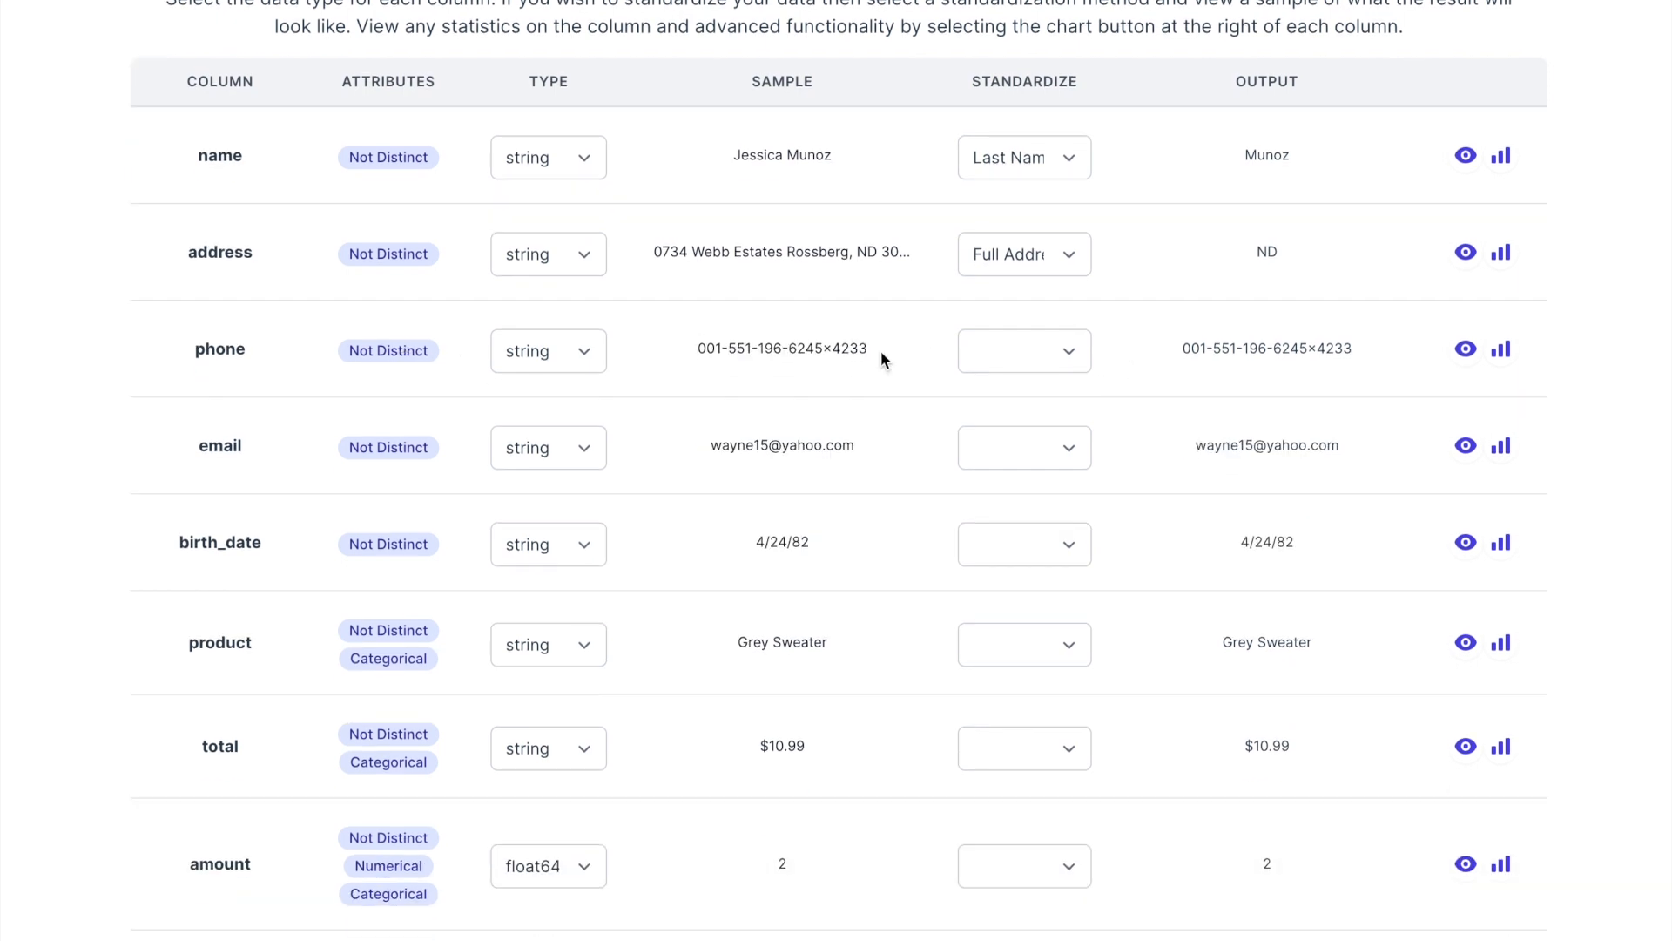
Check the phone column's standardization options, and set the email column's standardization to Email Domain If Valid Email.
{"action": "left_click", "coordinate": [1032, 355]}
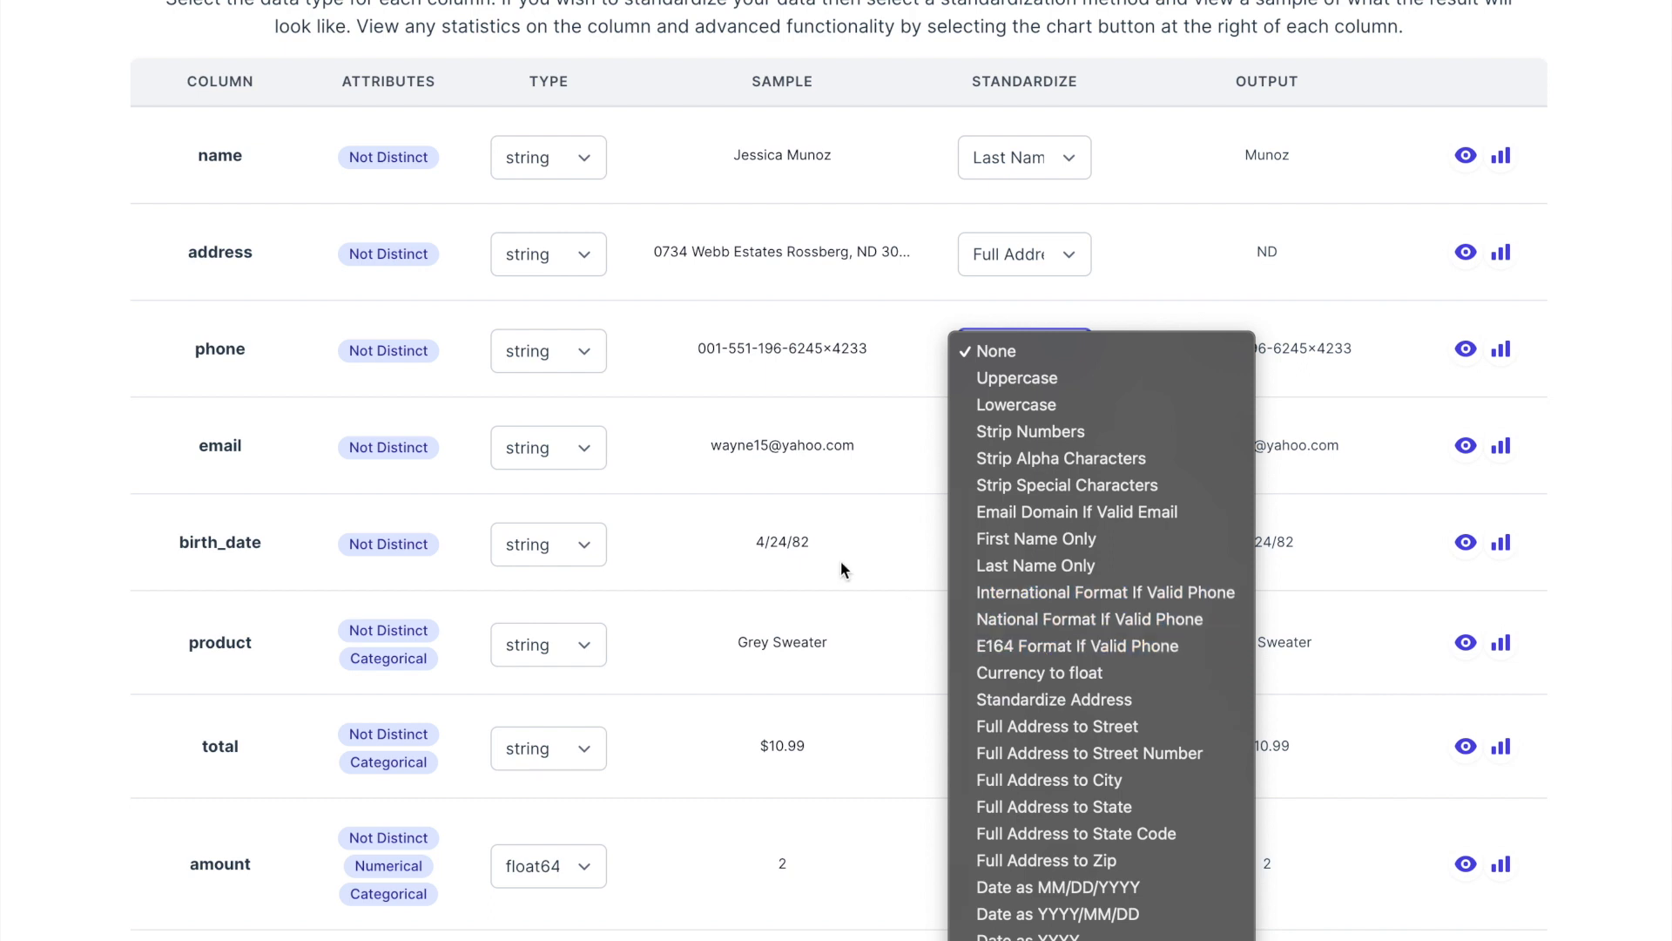
{"action": "left_click", "coordinate": [838, 435]}
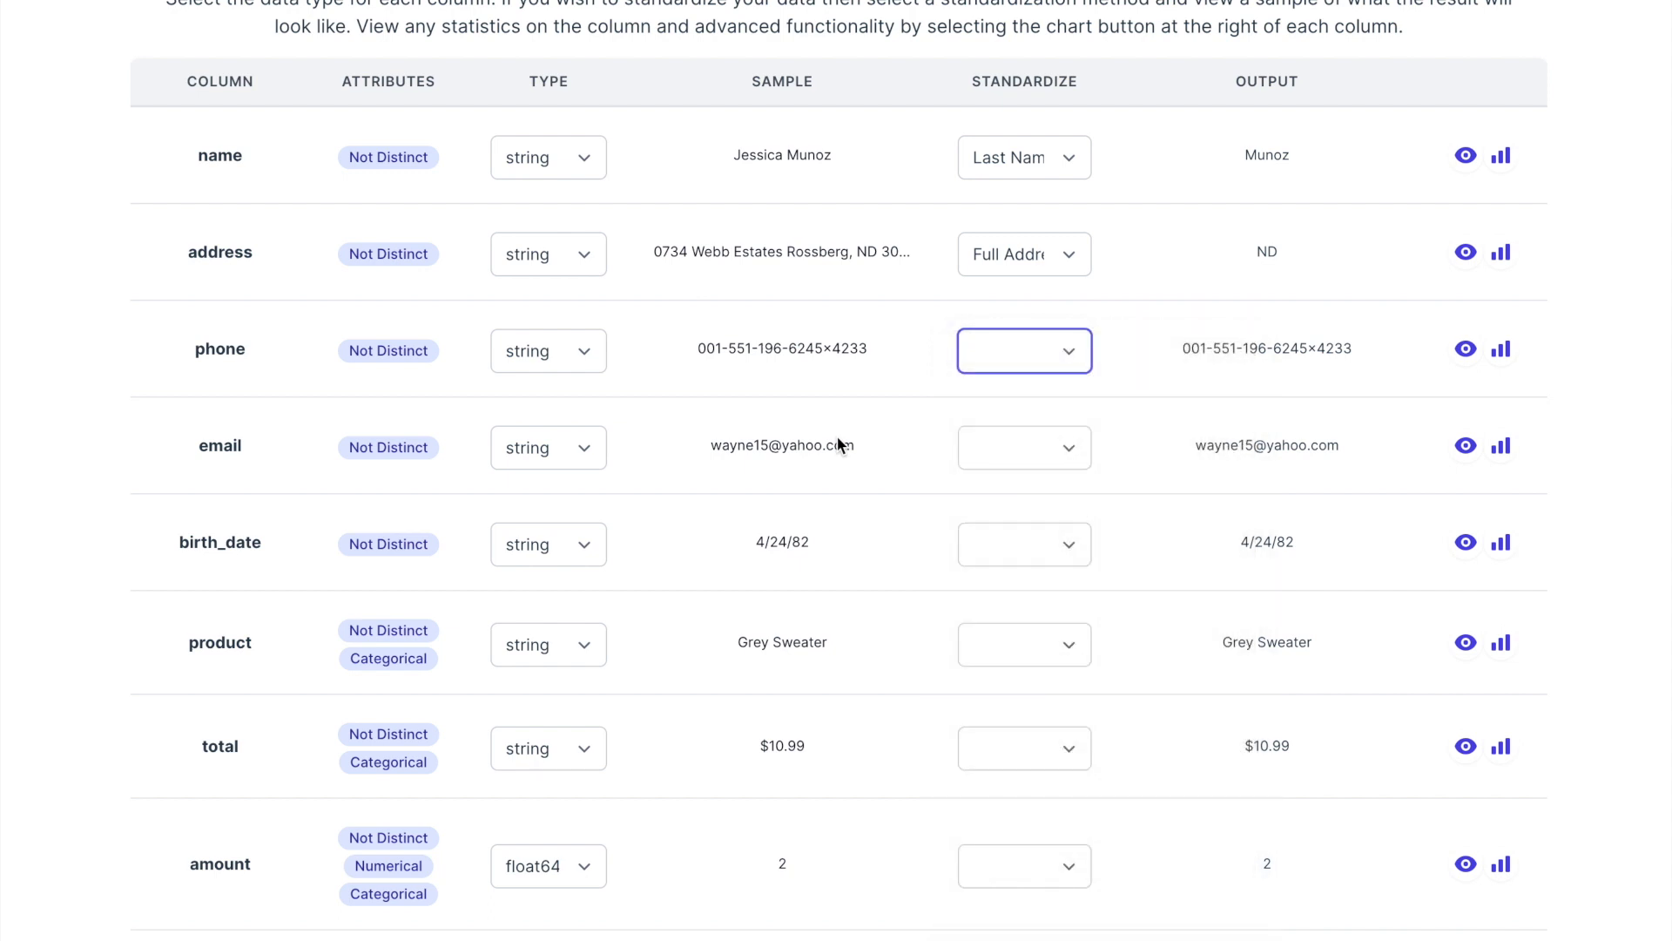
{"action": "left_click", "coordinate": [1024, 447]}
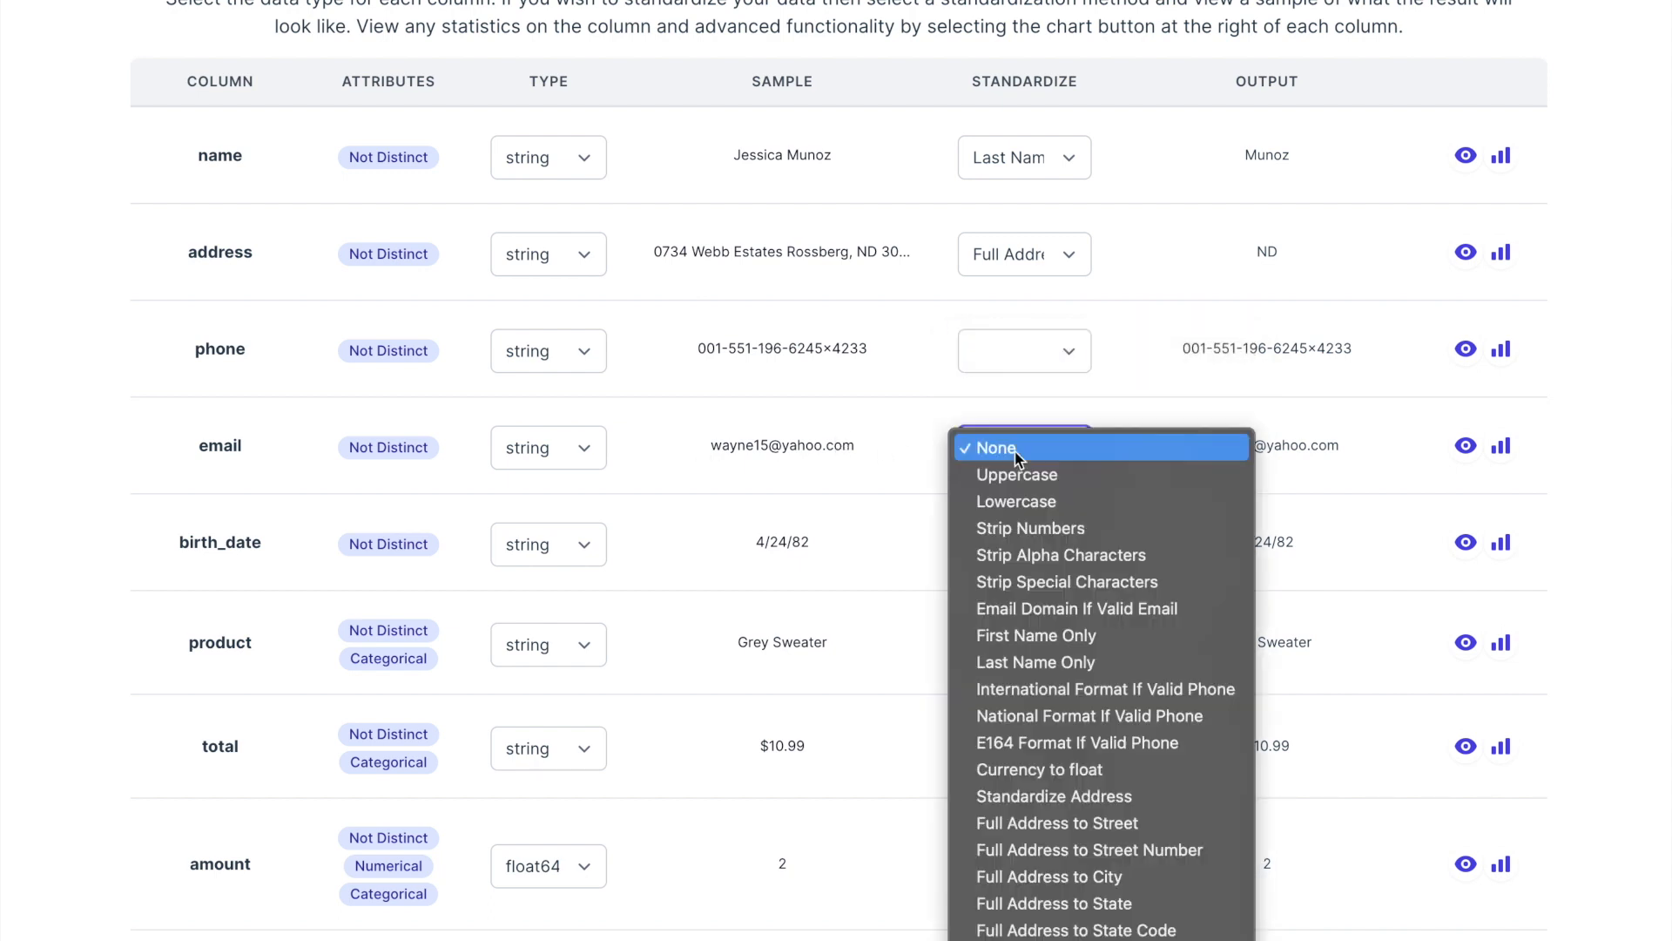
{"action": "left_click", "coordinate": [1097, 610]}
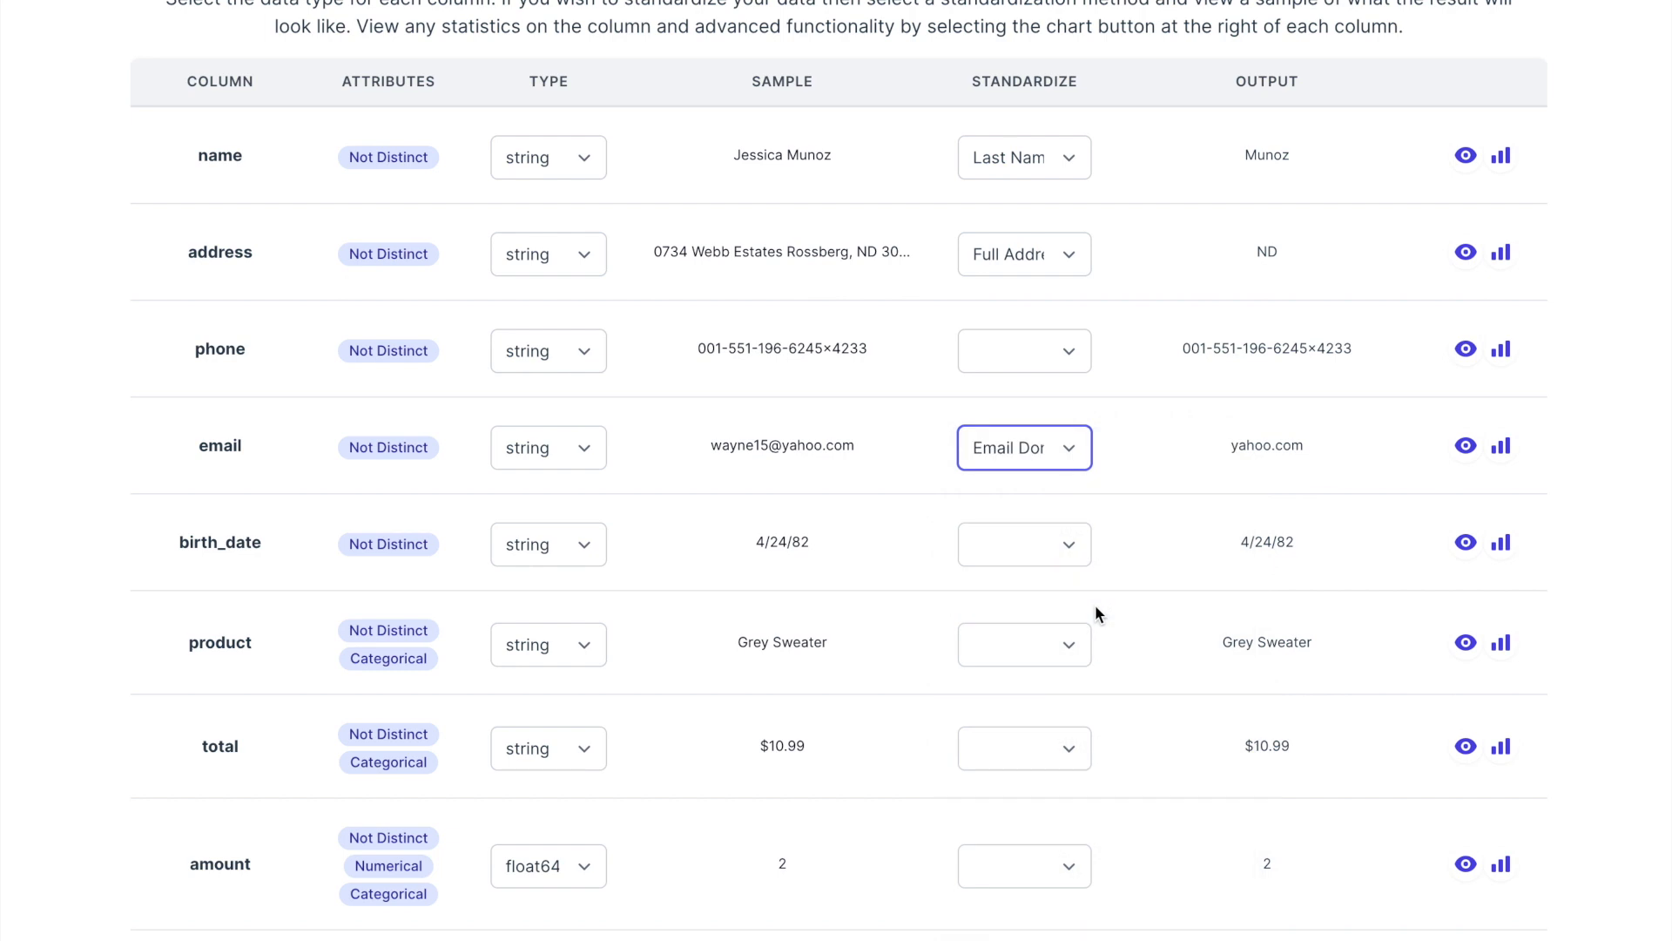
Review the date standardization options available for the birth_date column without choosing one.
{"action": "scroll", "coordinate": [802, 509], "scroll_direction": "down", "scroll_amount": 2}
{"action": "scroll", "coordinate": [781, 512], "scroll_direction": "down", "scroll_amount": 2}
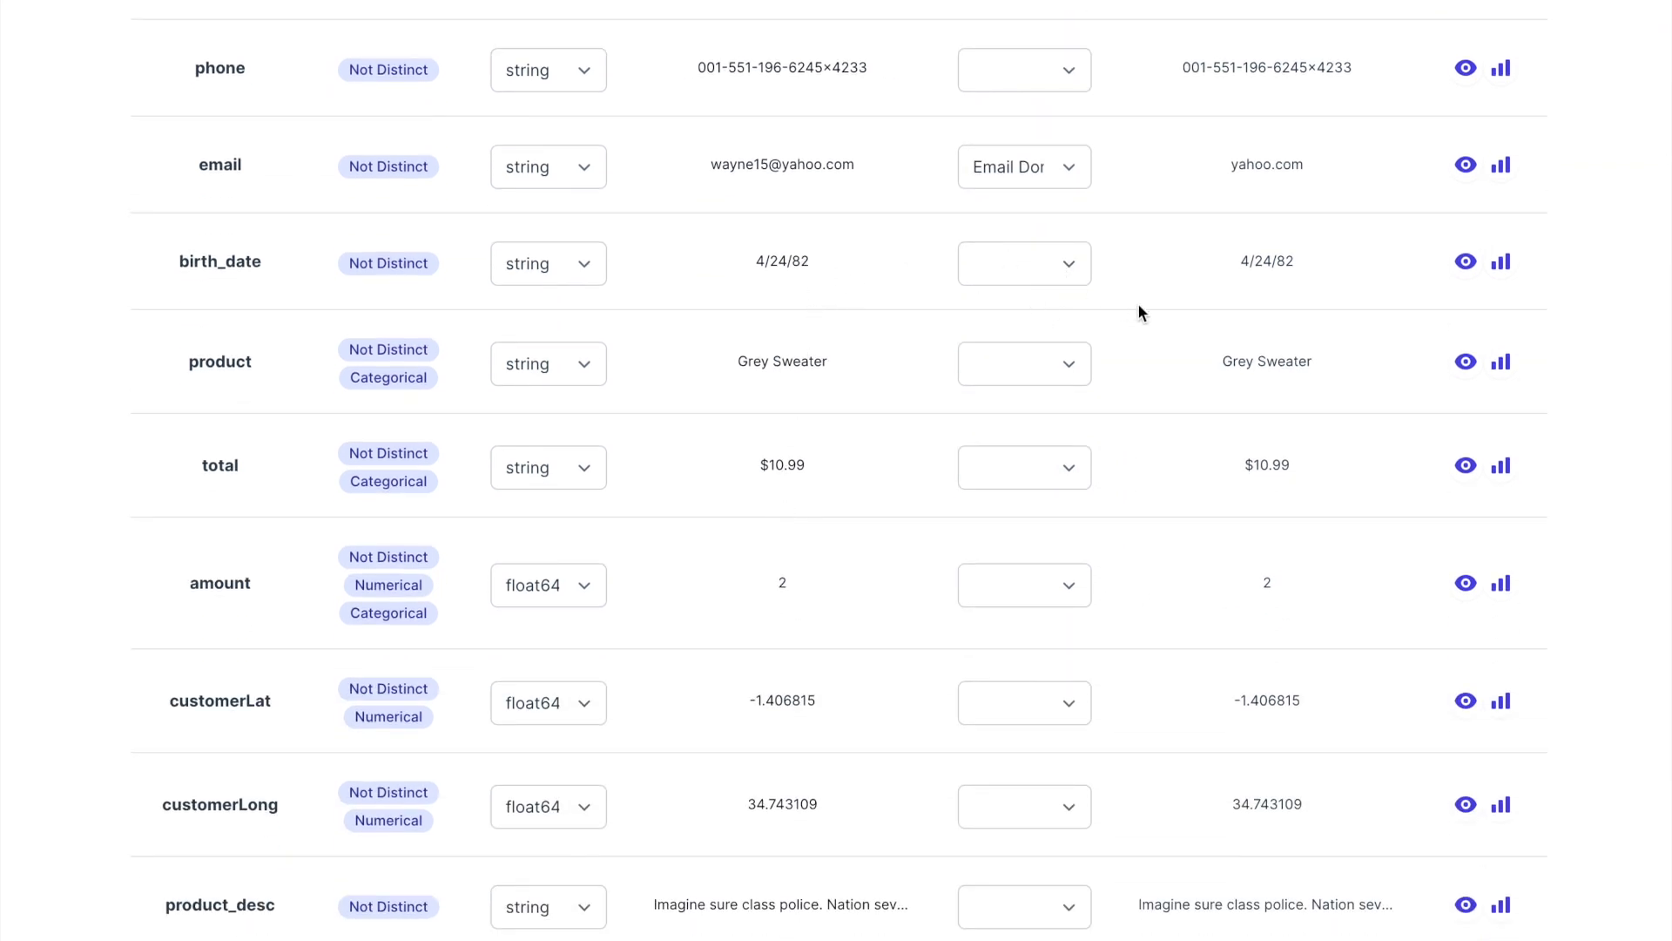
{"action": "left_click", "coordinate": [1060, 253]}
{"action": "scroll", "coordinate": [1061, 520], "scroll_direction": "down", "scroll_amount": 2}
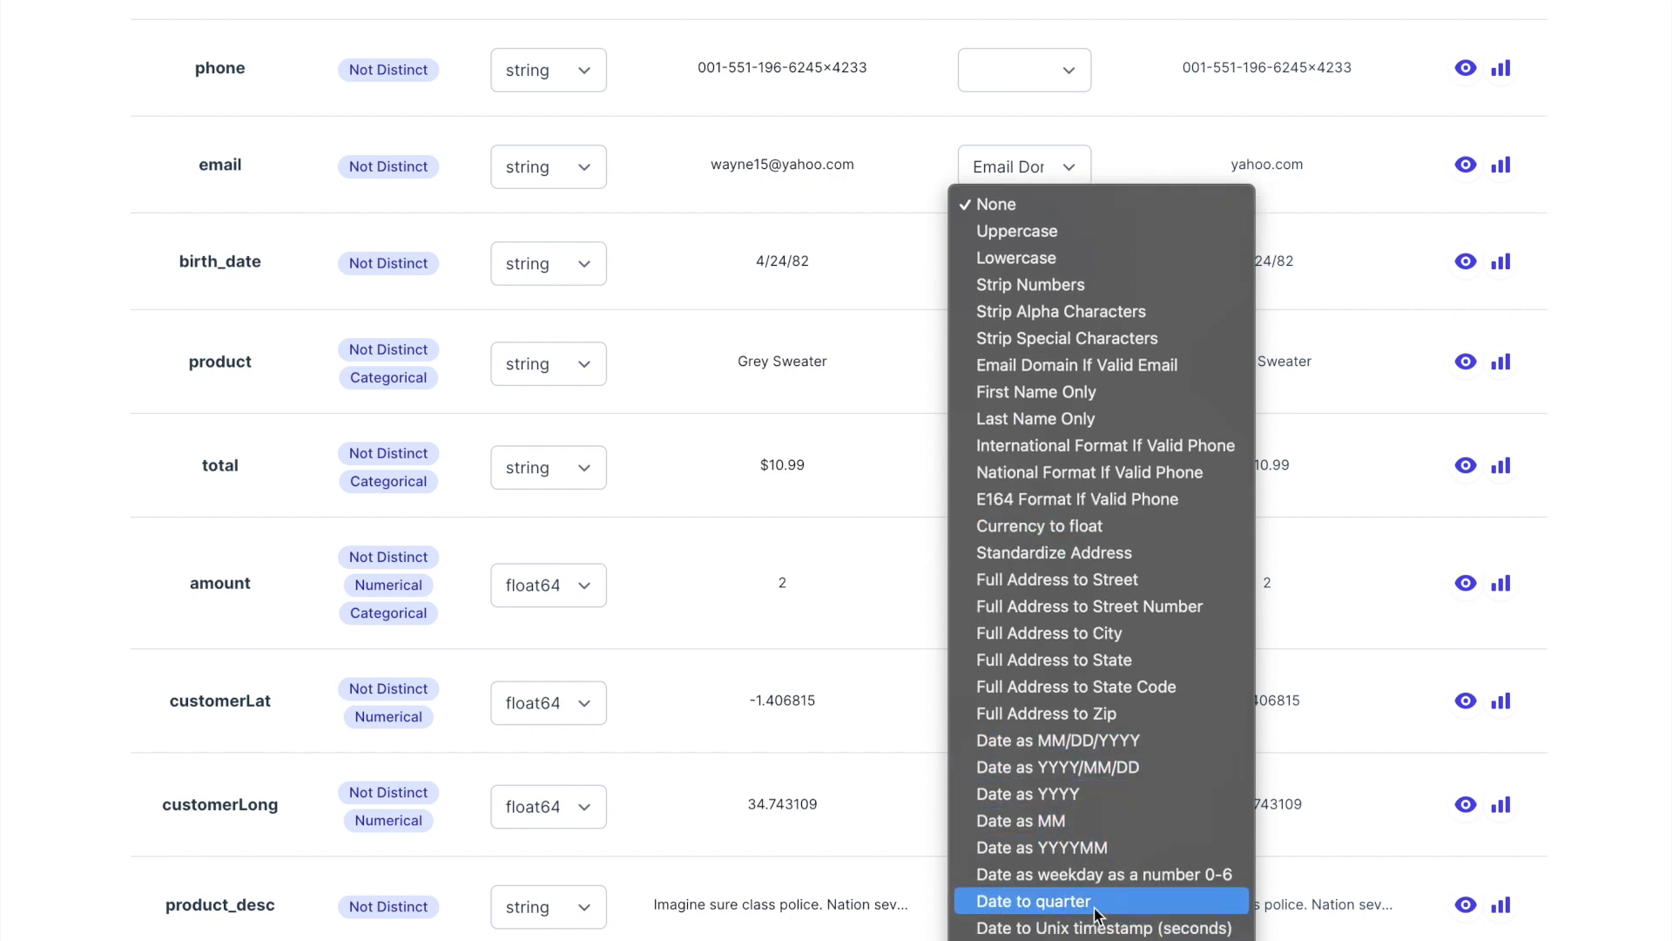
{"action": "left_click", "coordinate": [866, 472]}
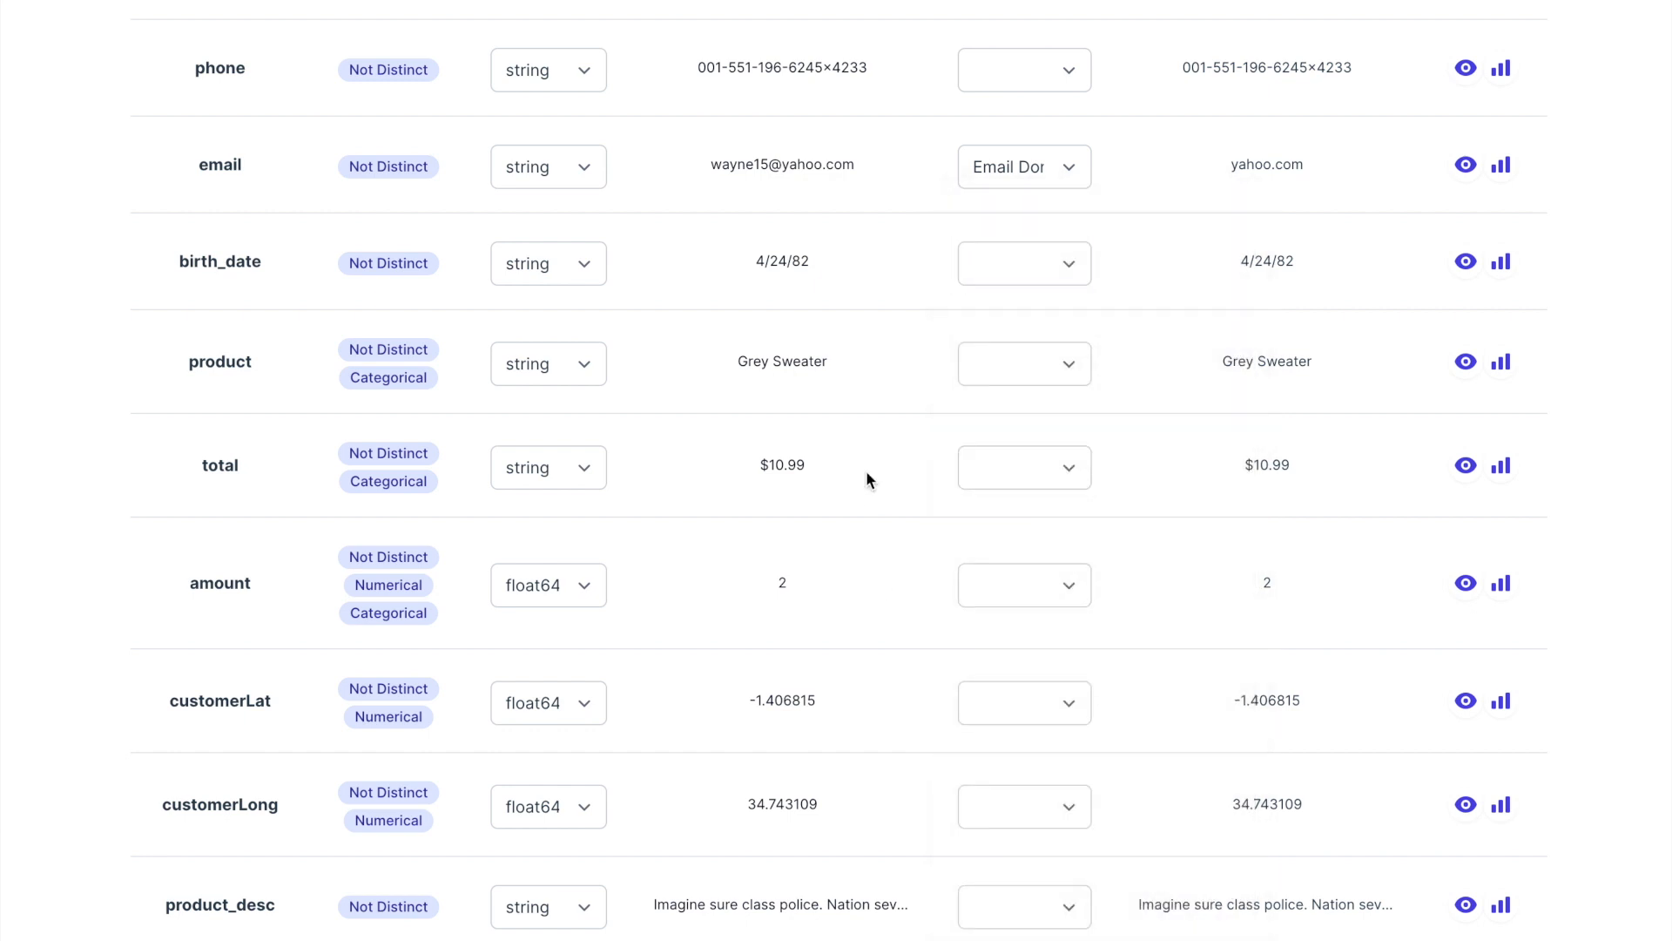
Set the total column's standardization to Currency to float.
{"action": "left_click", "coordinate": [1028, 477]}
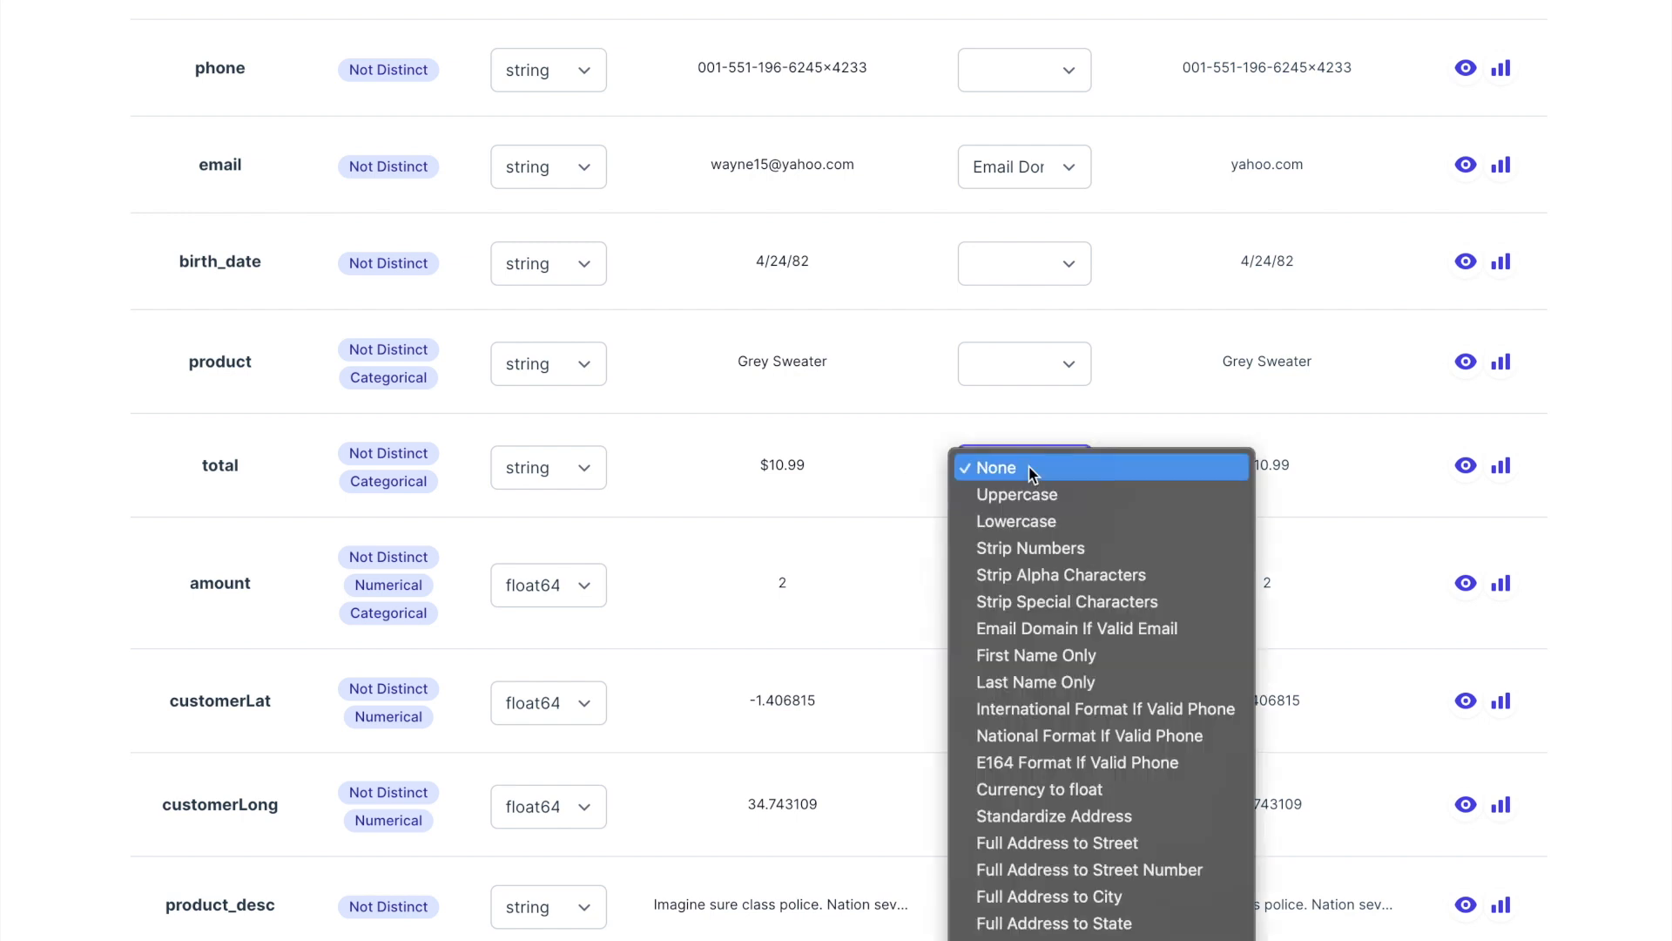
{"action": "scroll", "coordinate": [1052, 688], "scroll_direction": "down", "scroll_amount": 5}
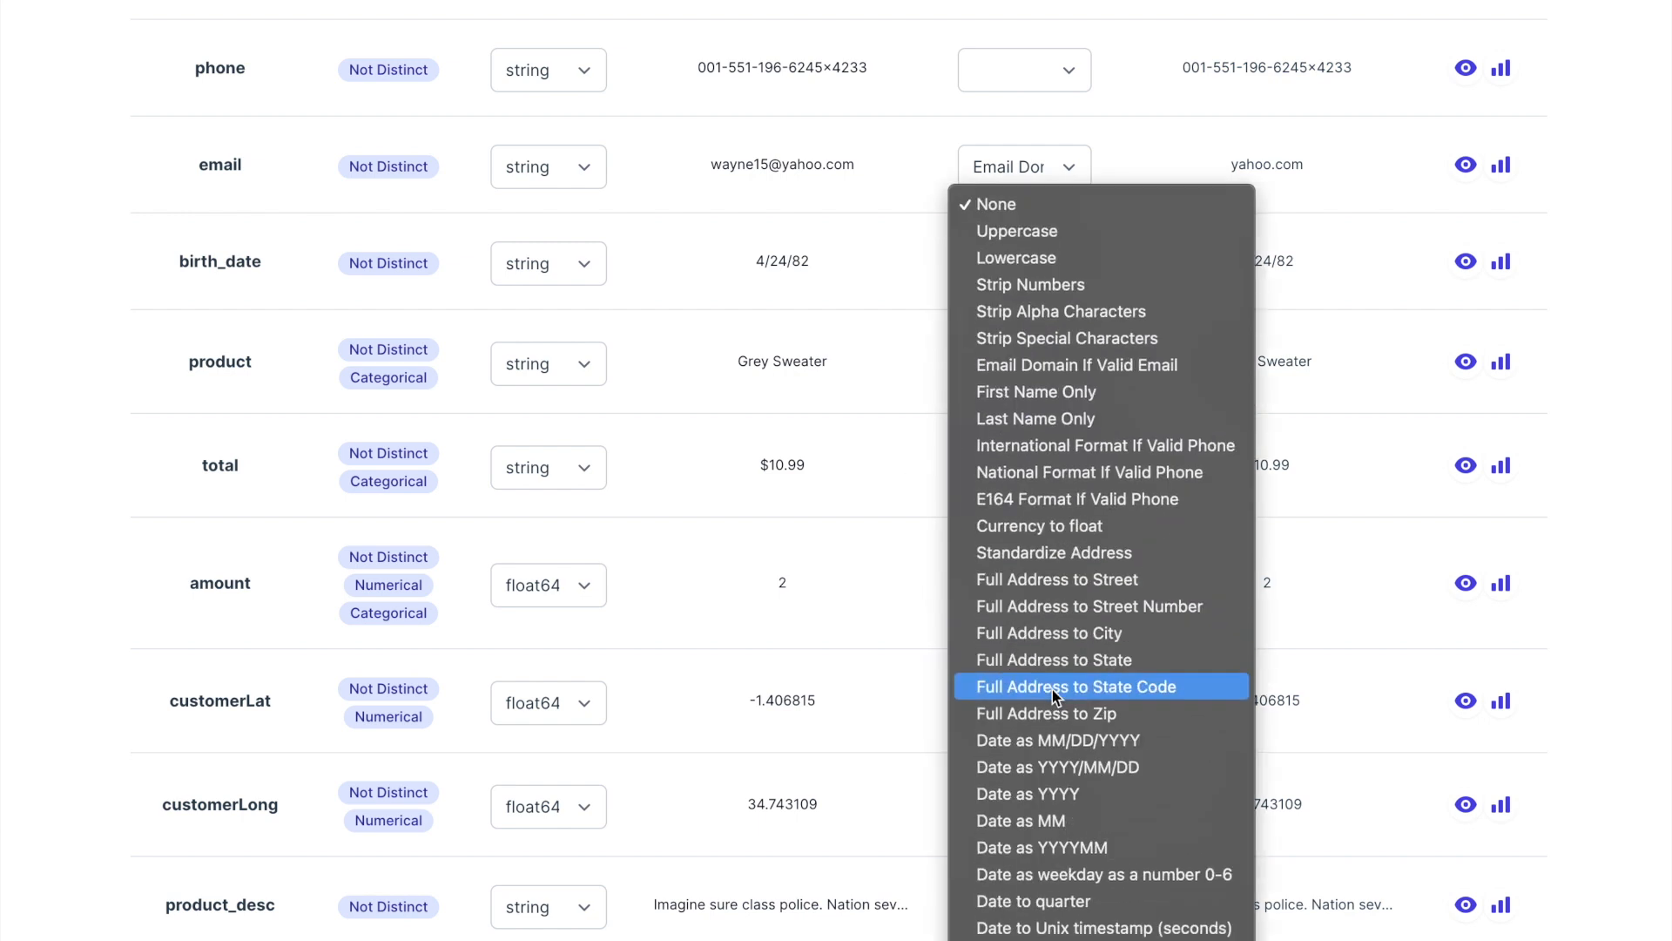
{"action": "left_click", "coordinate": [1066, 528]}
Open the amount column's stats and cleaning details and examine its statistics, distribution and most frequent values.
{"action": "scroll", "coordinate": [874, 453], "scroll_direction": "down", "scroll_amount": 2}
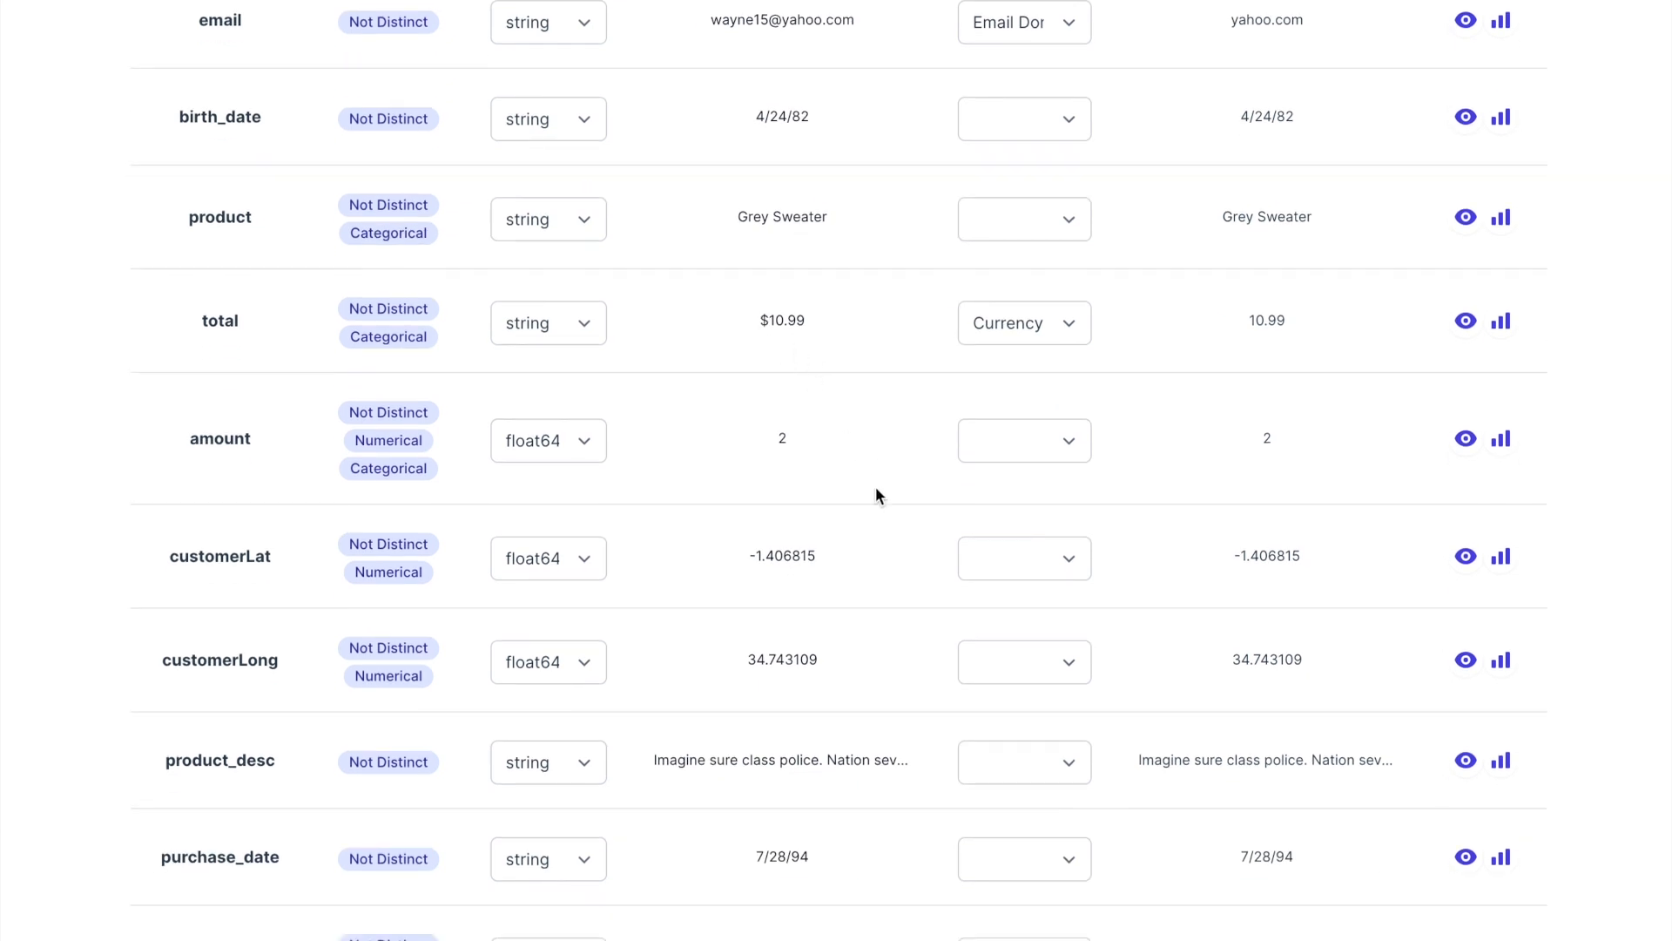
{"action": "scroll", "coordinate": [876, 488], "scroll_direction": "down", "scroll_amount": 3}
{"action": "scroll", "coordinate": [880, 369], "scroll_direction": "up", "scroll_amount": 2}
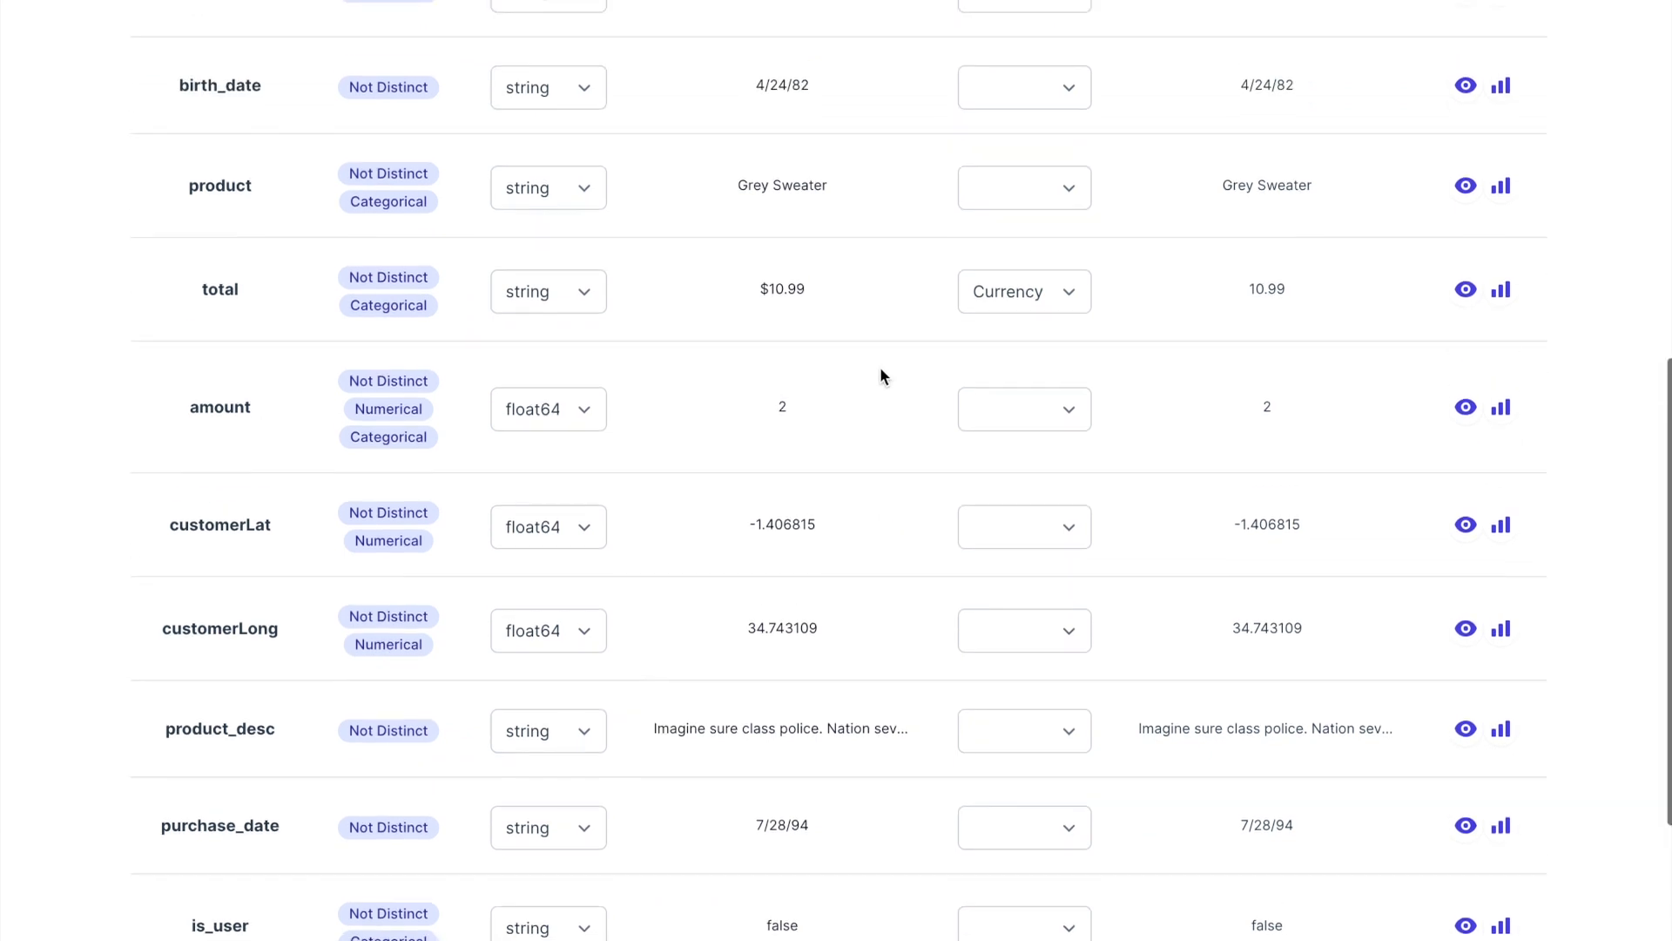
{"action": "left_click", "coordinate": [1502, 411]}
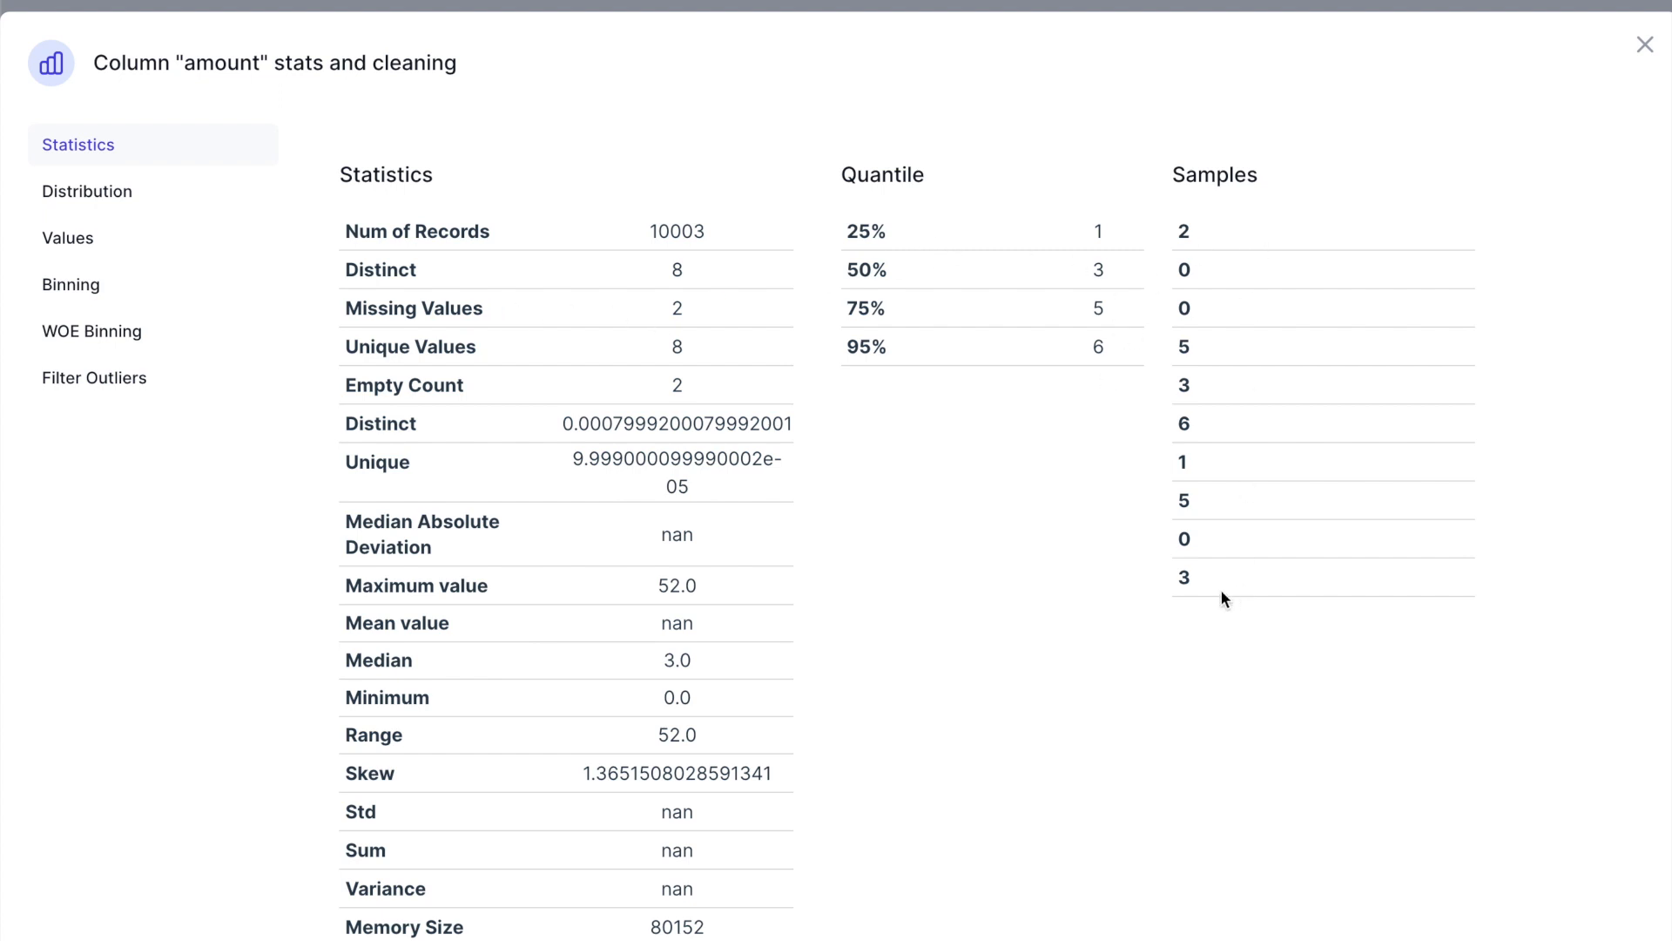
{"action": "left_click", "coordinate": [92, 190]}
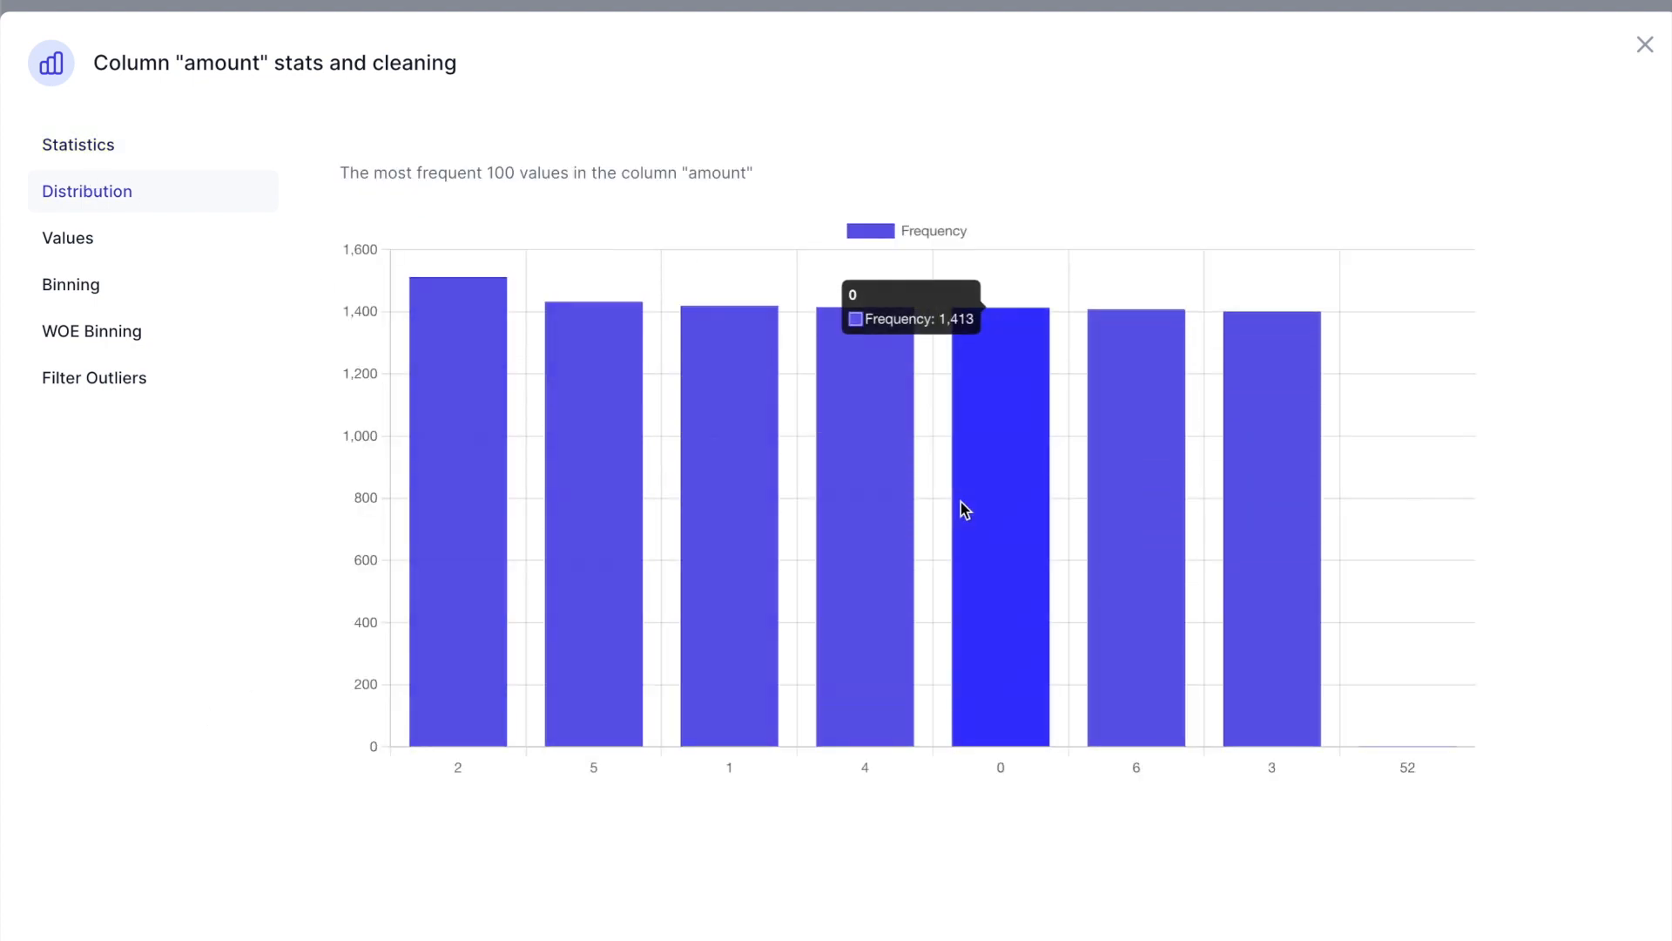
{"action": "mouse_move", "coordinate": [1268, 493]}
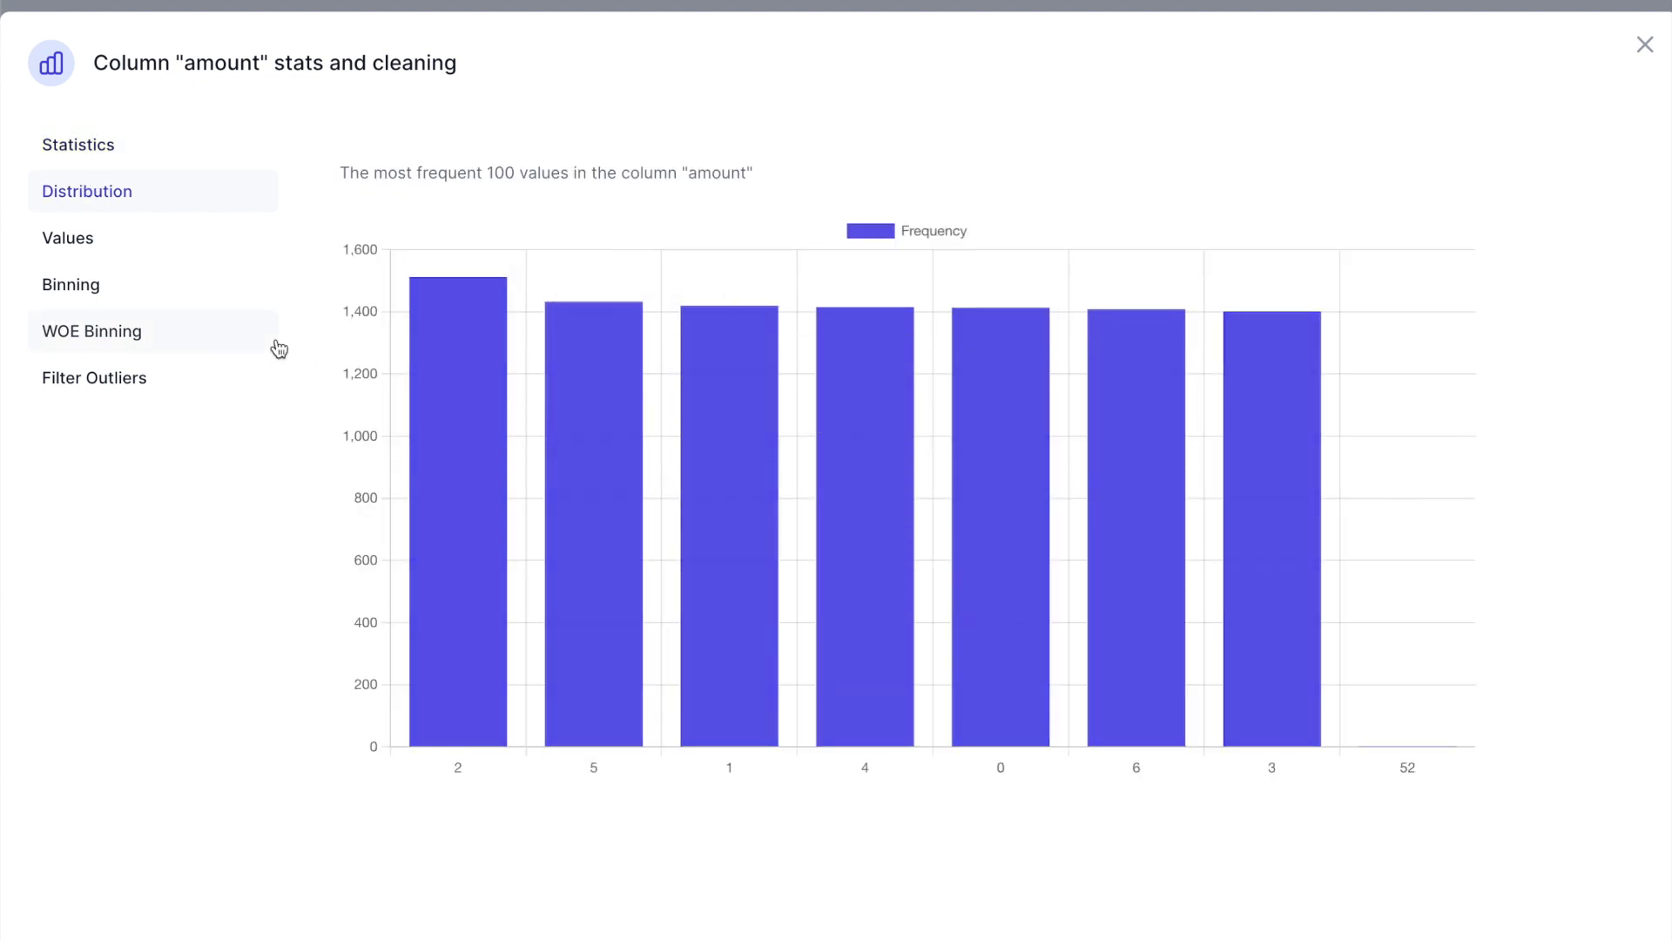
{"action": "left_click", "coordinate": [99, 239]}
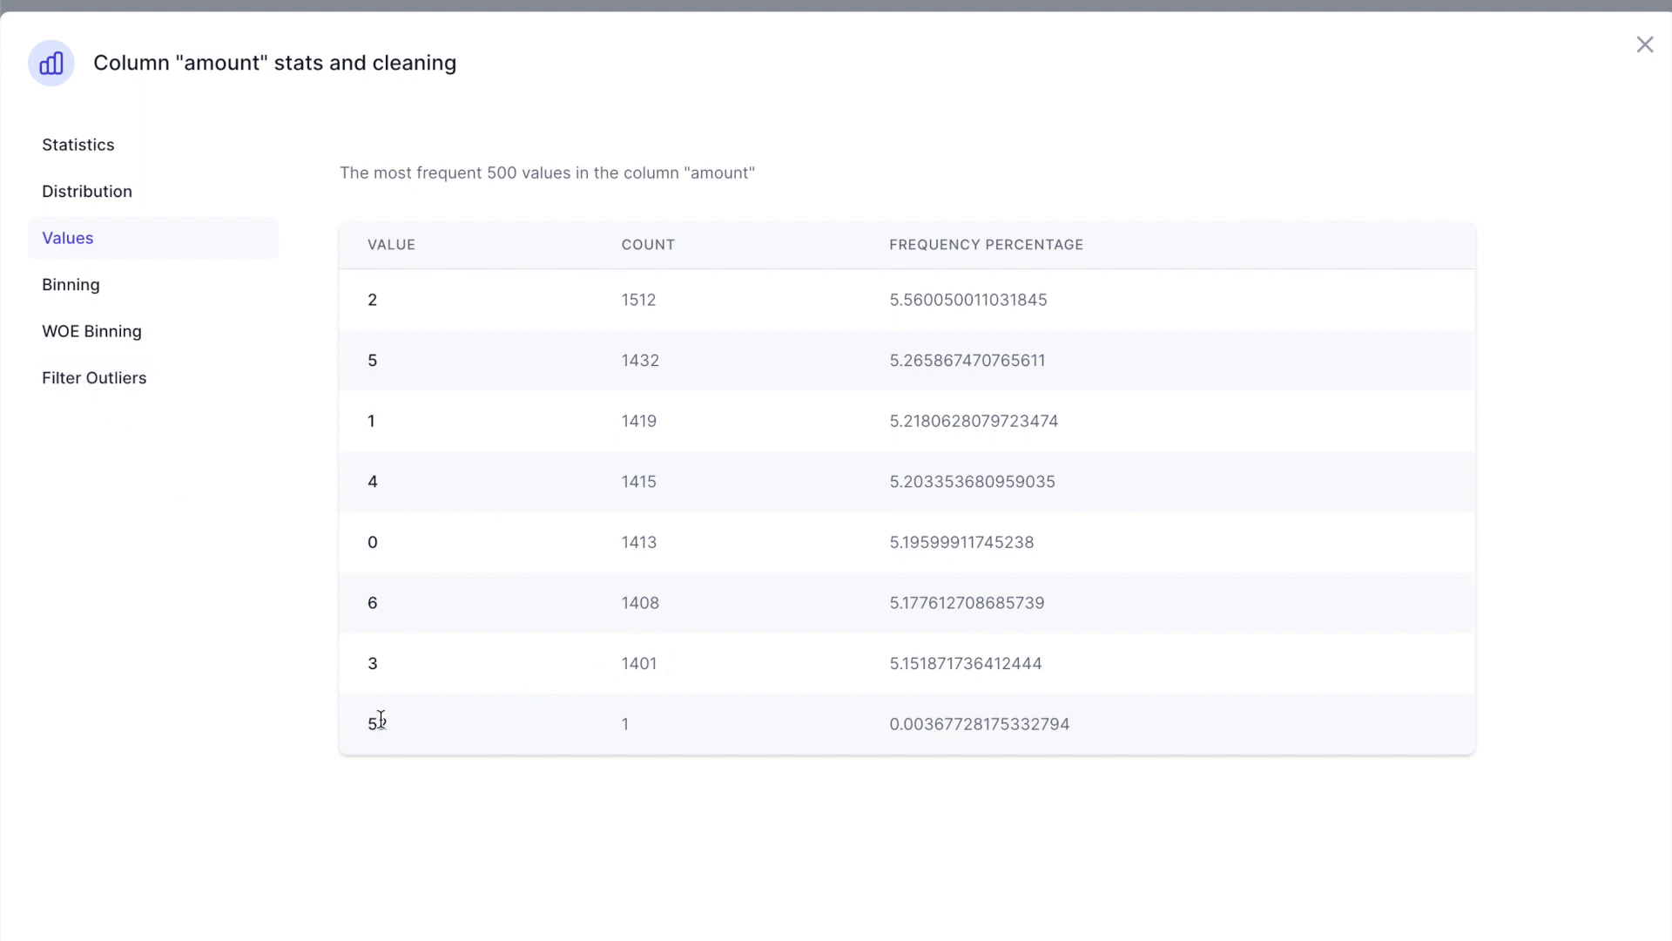
Examine the amount column's binning chart, the available groupings and the option to set bins to a new column.
{"action": "left_click", "coordinate": [79, 289]}
{"action": "left_click", "coordinate": [475, 237]}
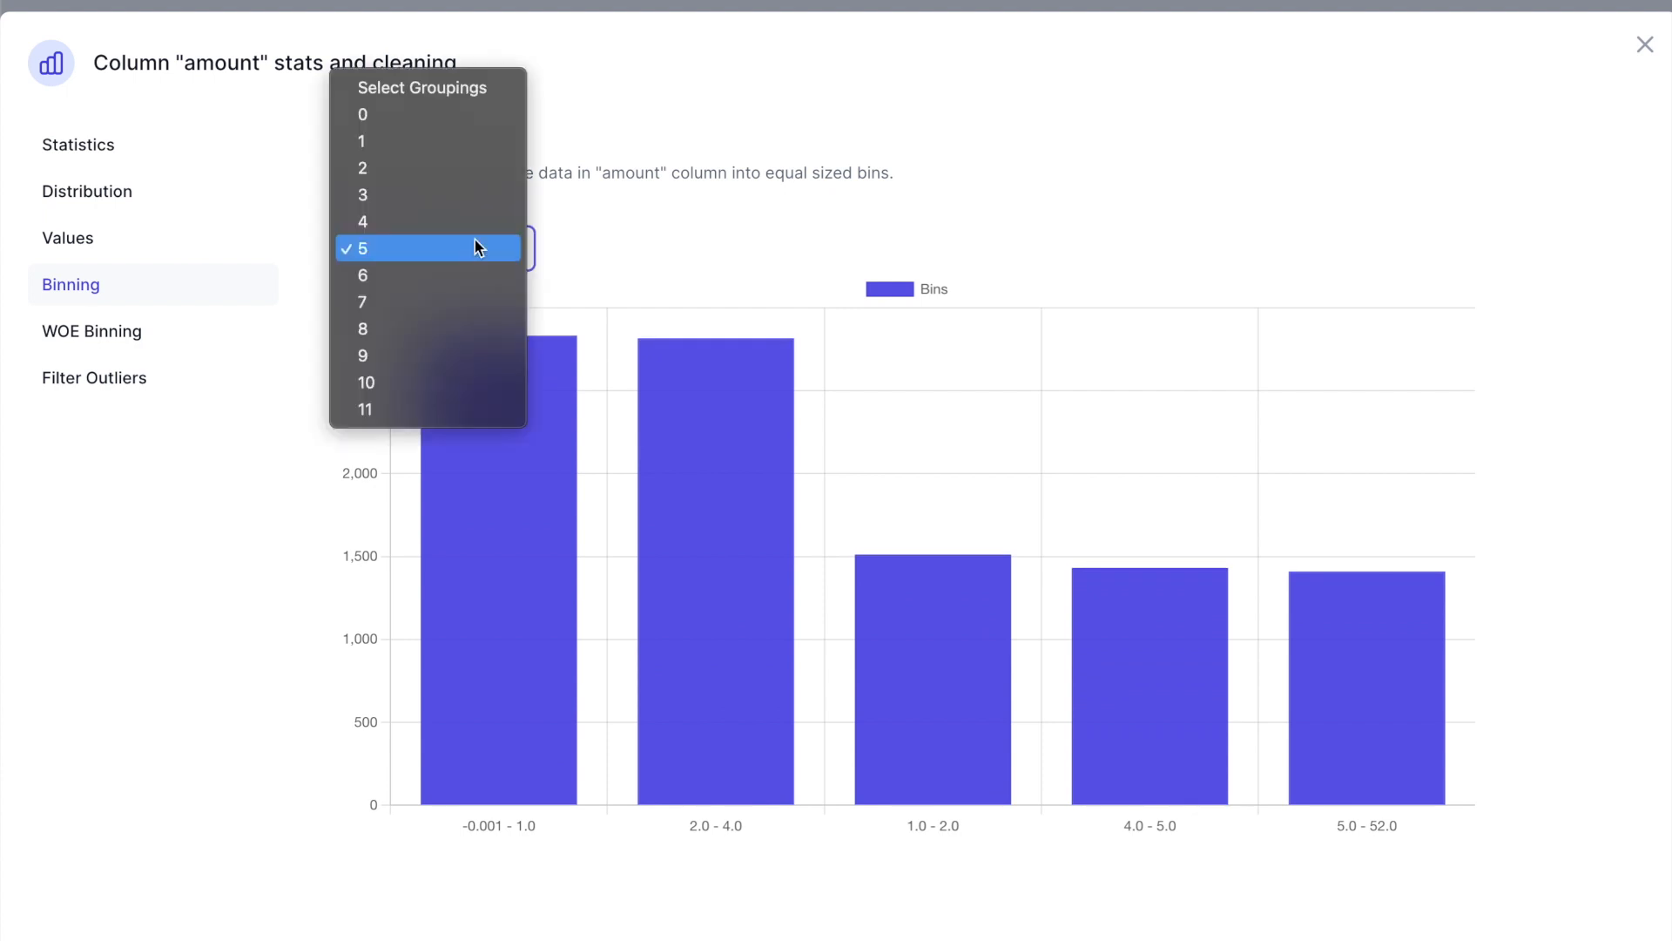
{"action": "left_click", "coordinate": [610, 252]}
{"action": "left_click", "coordinate": [455, 254]}
{"action": "left_click", "coordinate": [655, 254]}
{"action": "scroll", "coordinate": [655, 260], "scroll_direction": "down", "scroll_amount": 2}
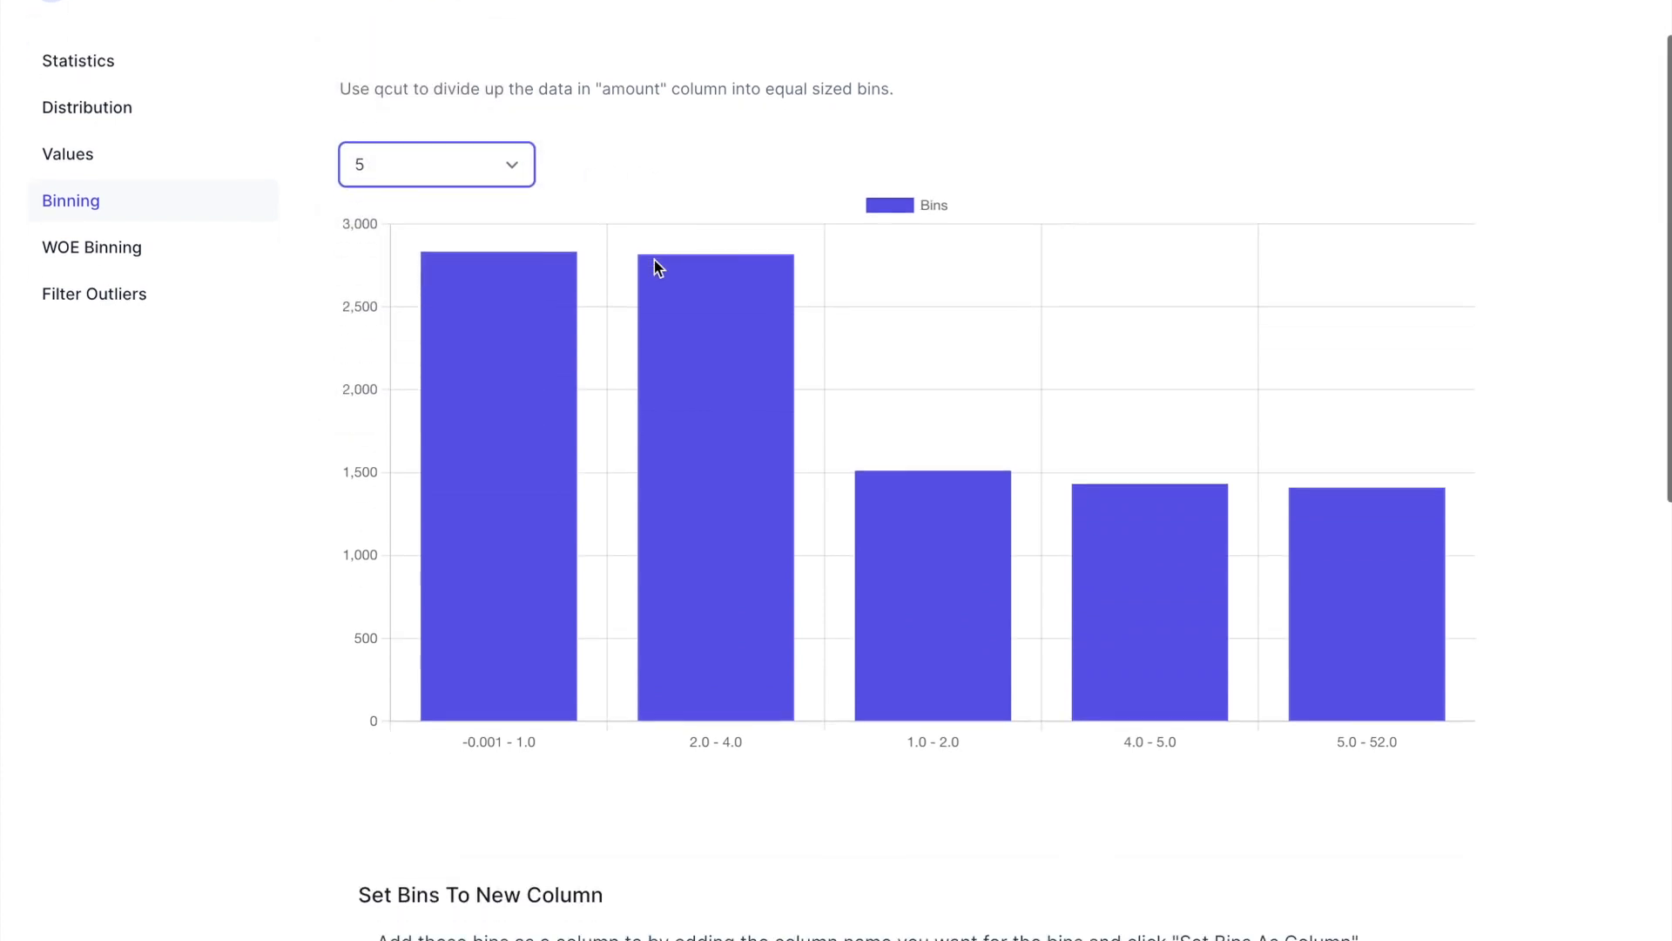
{"action": "scroll", "coordinate": [657, 896], "scroll_direction": "down", "scroll_amount": 2}
{"action": "scroll", "coordinate": [754, 919], "scroll_direction": "down", "scroll_amount": 2}
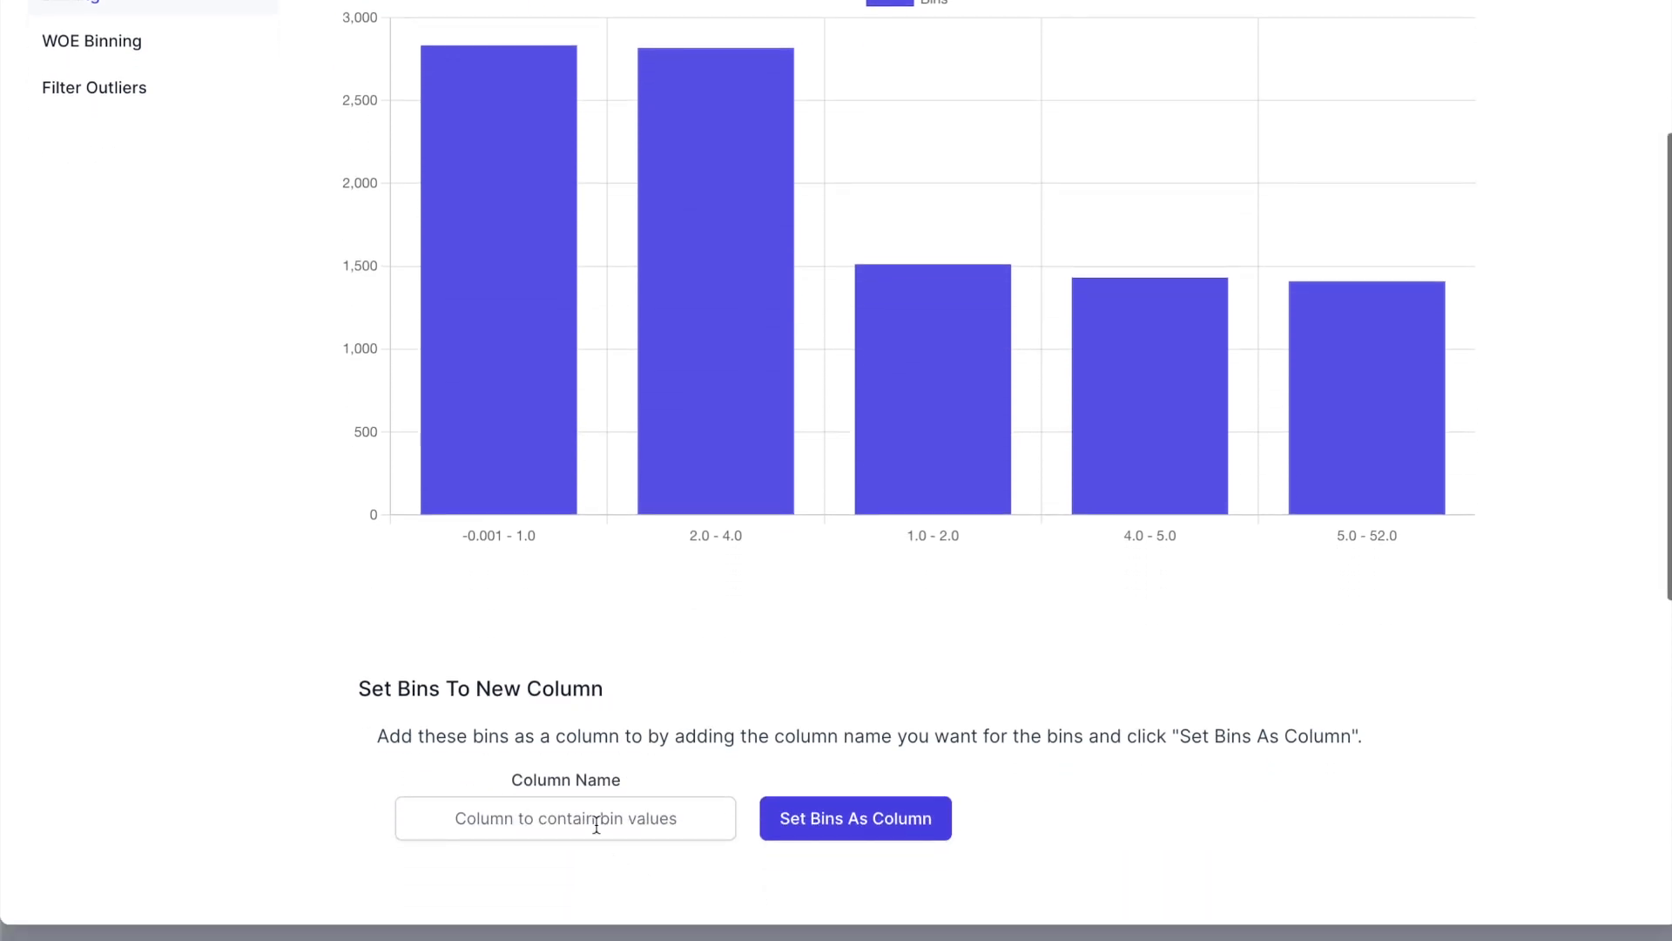
Examine the amount column's outlier boxplot, outlier values and filter range options, then close the column's details.
{"action": "scroll", "coordinate": [702, 823], "scroll_direction": "up", "scroll_amount": 2}
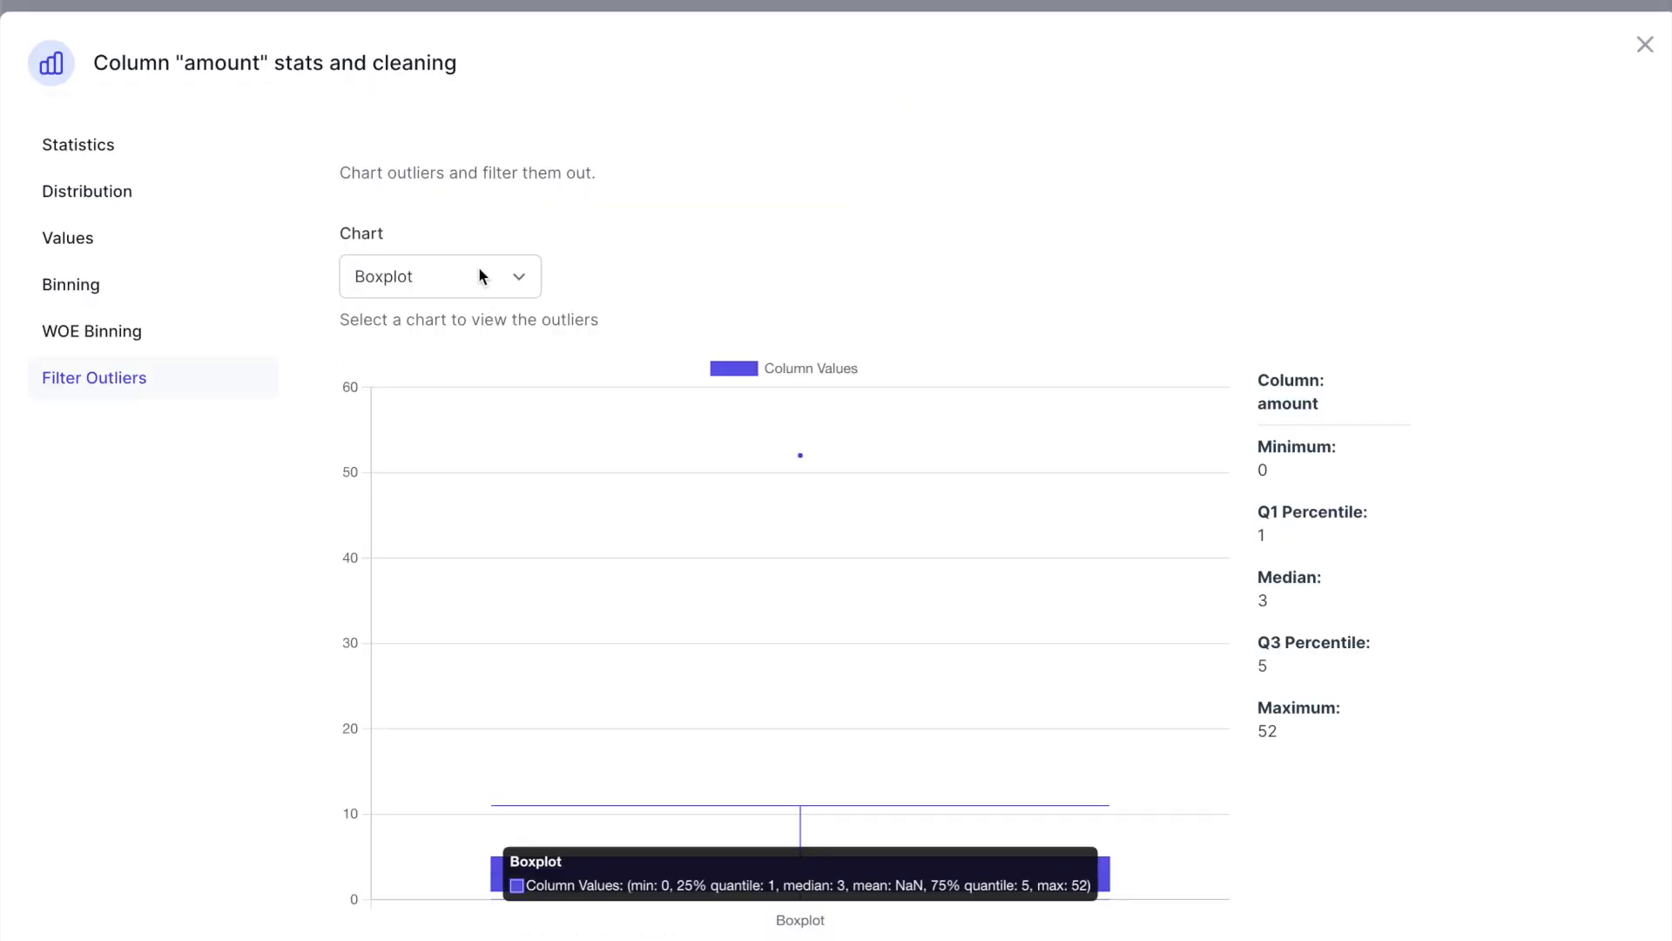
{"action": "scroll", "coordinate": [478, 266], "scroll_direction": "down", "scroll_amount": 2}
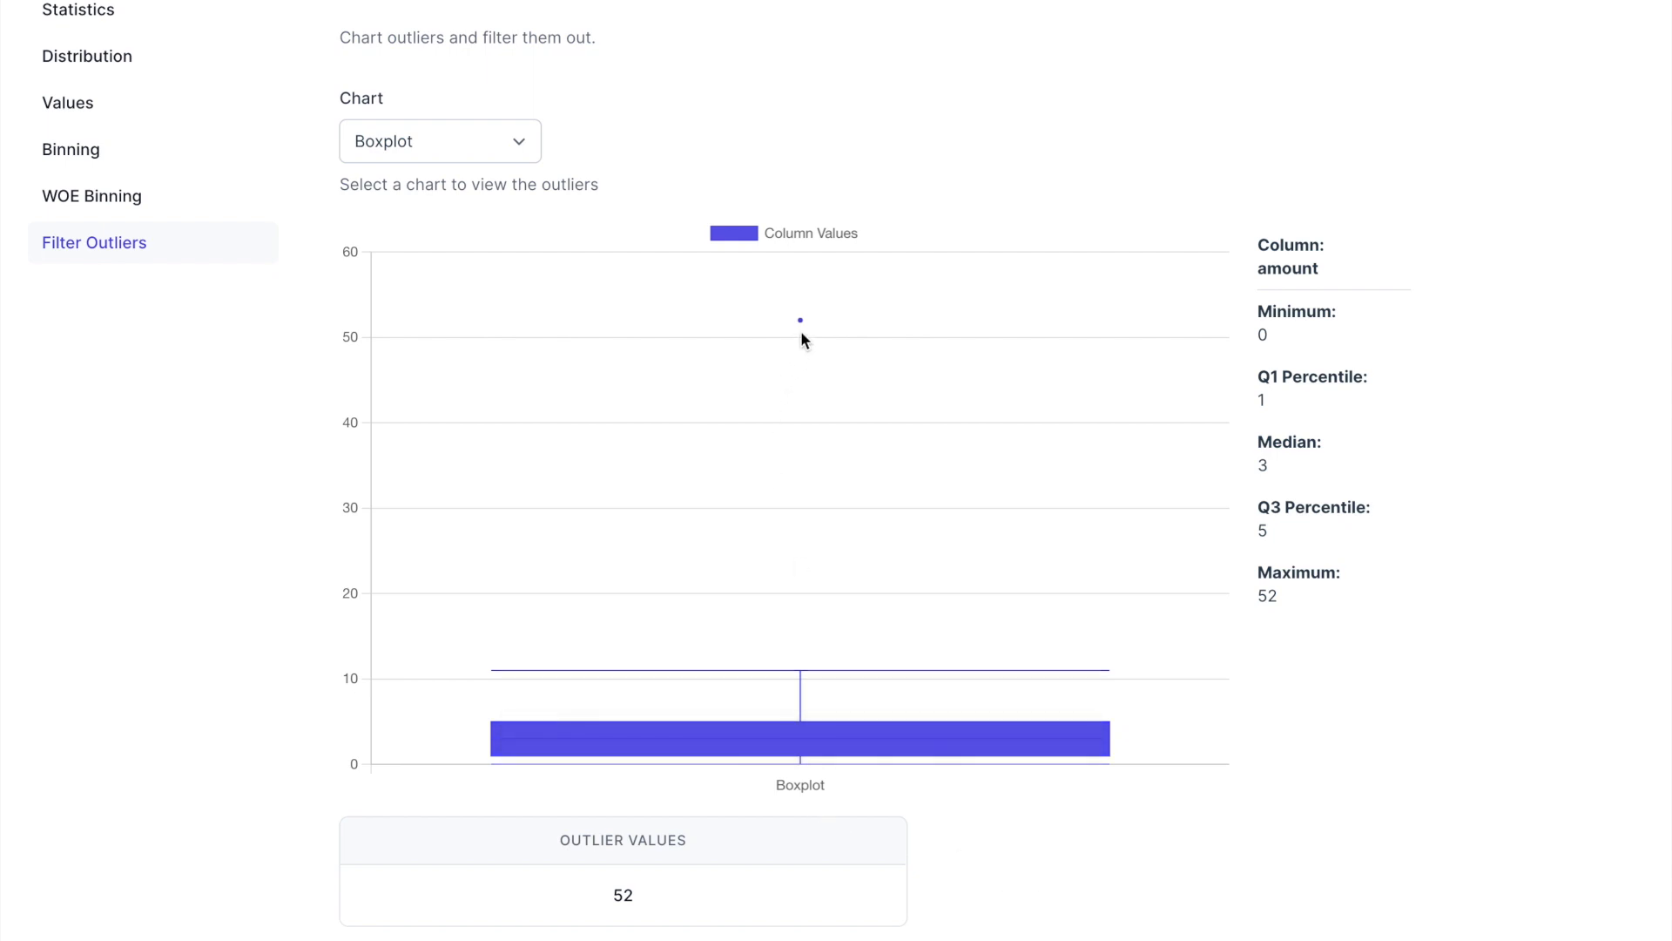
{"action": "mouse_move", "coordinate": [802, 322]}
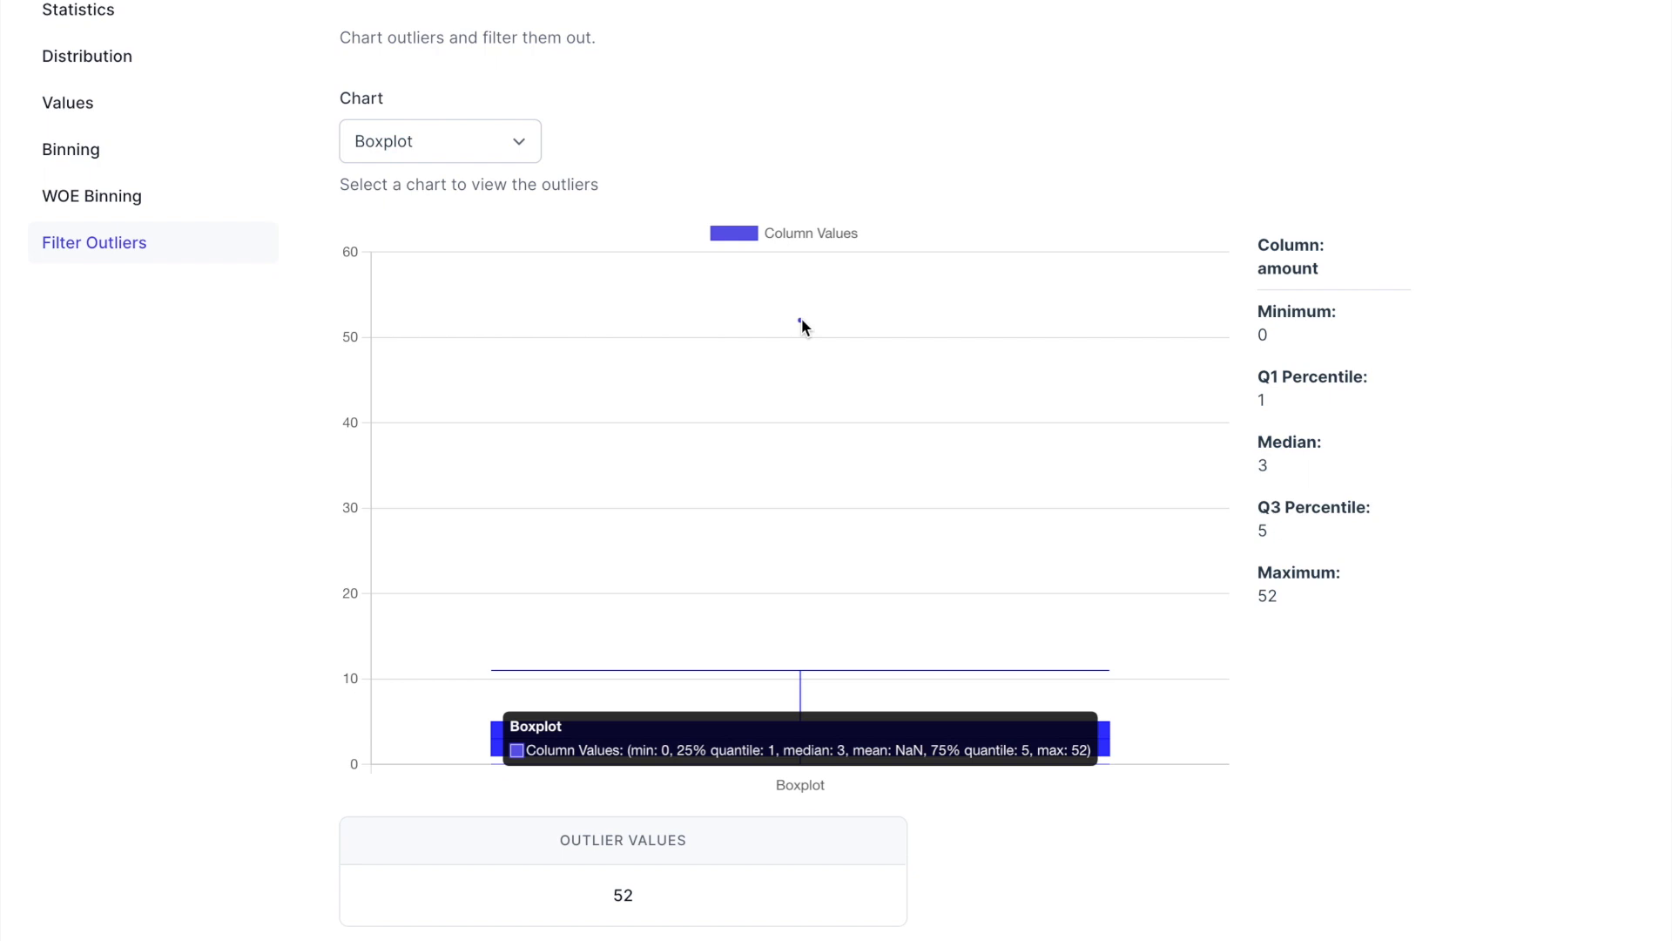
{"action": "scroll", "coordinate": [1205, 810], "scroll_direction": "down", "scroll_amount": 4}
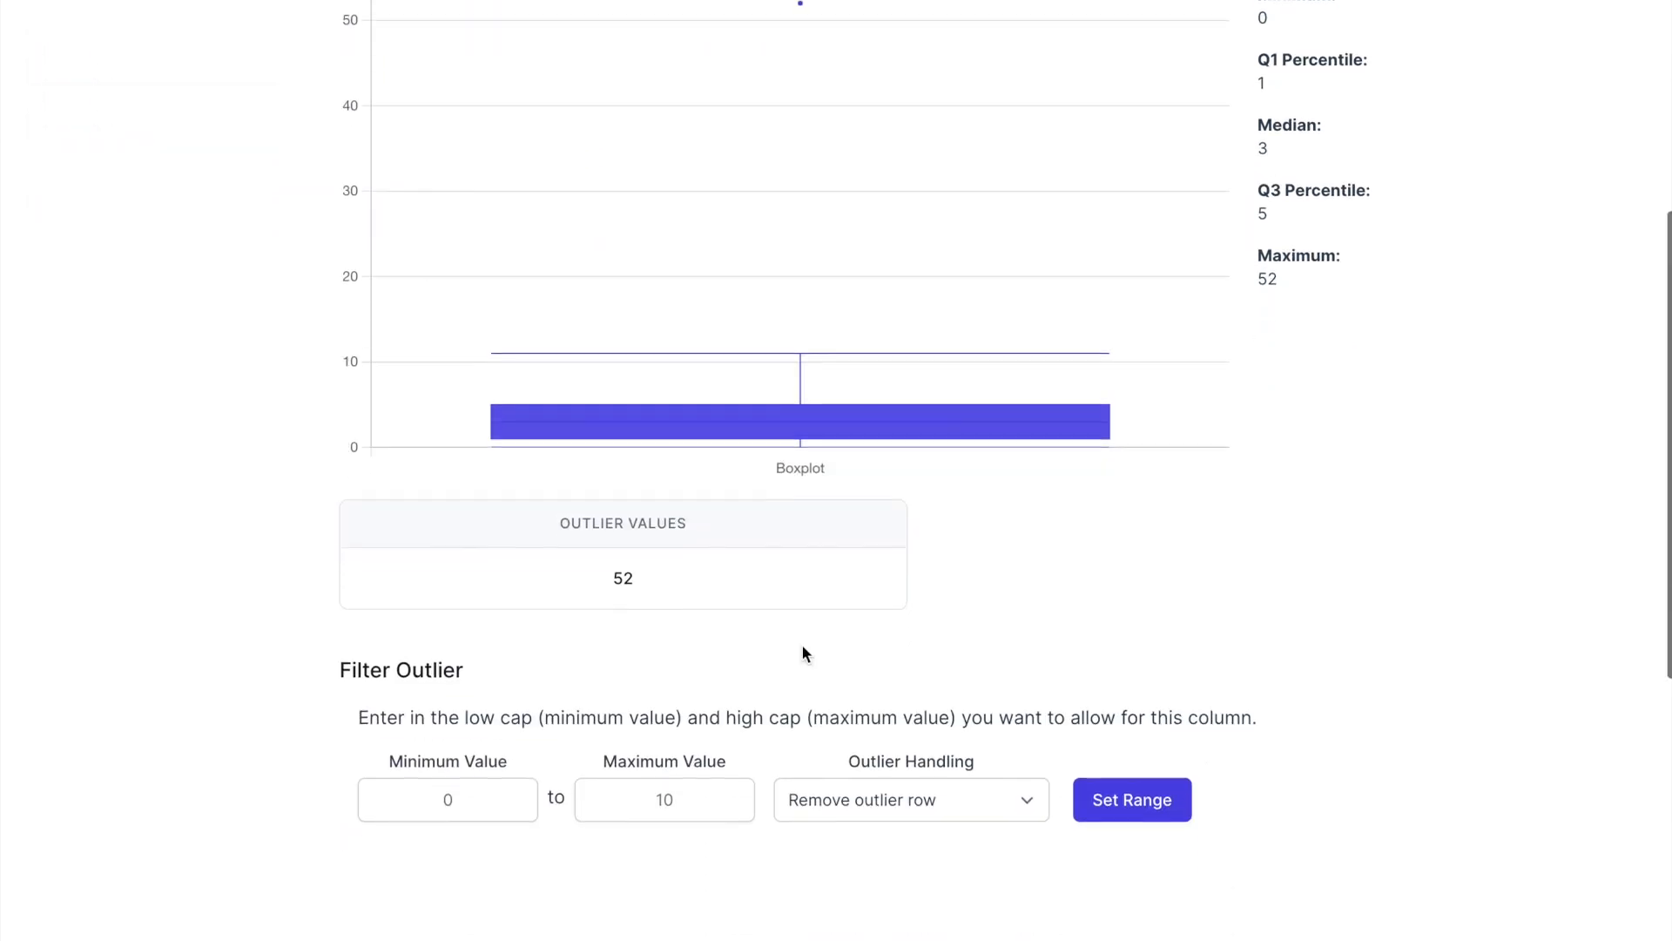
{"action": "double_click", "coordinate": [623, 578]}
{"action": "left_click", "coordinate": [730, 582]}
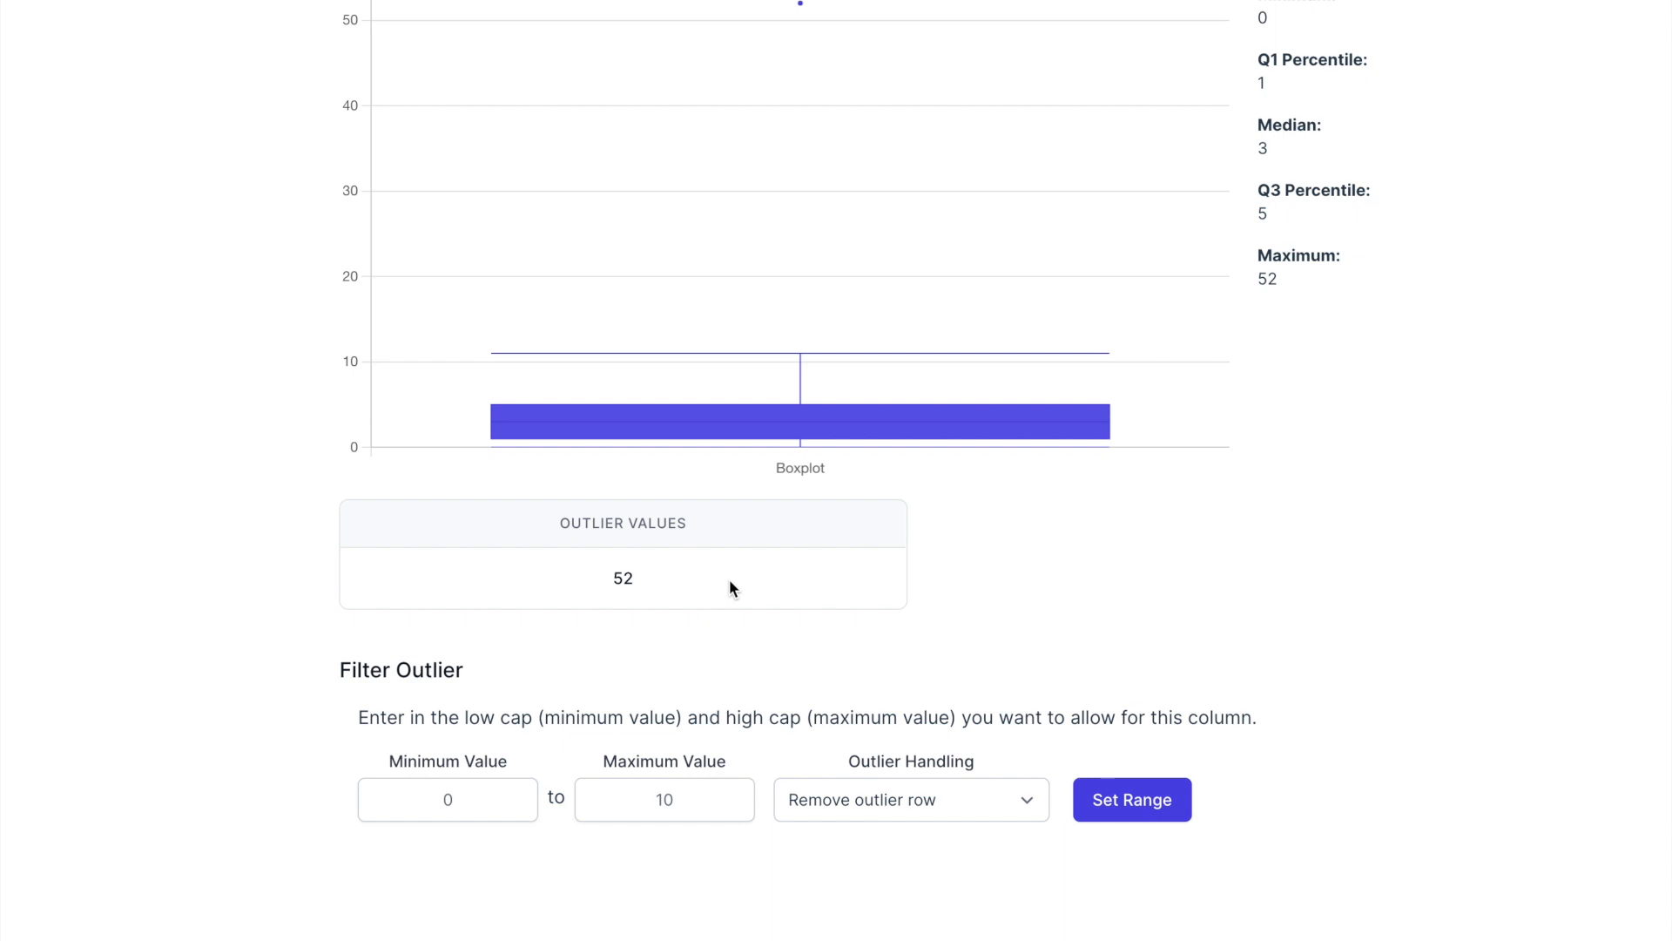
{"action": "scroll", "coordinate": [1087, 641], "scroll_direction": "down", "scroll_amount": 1}
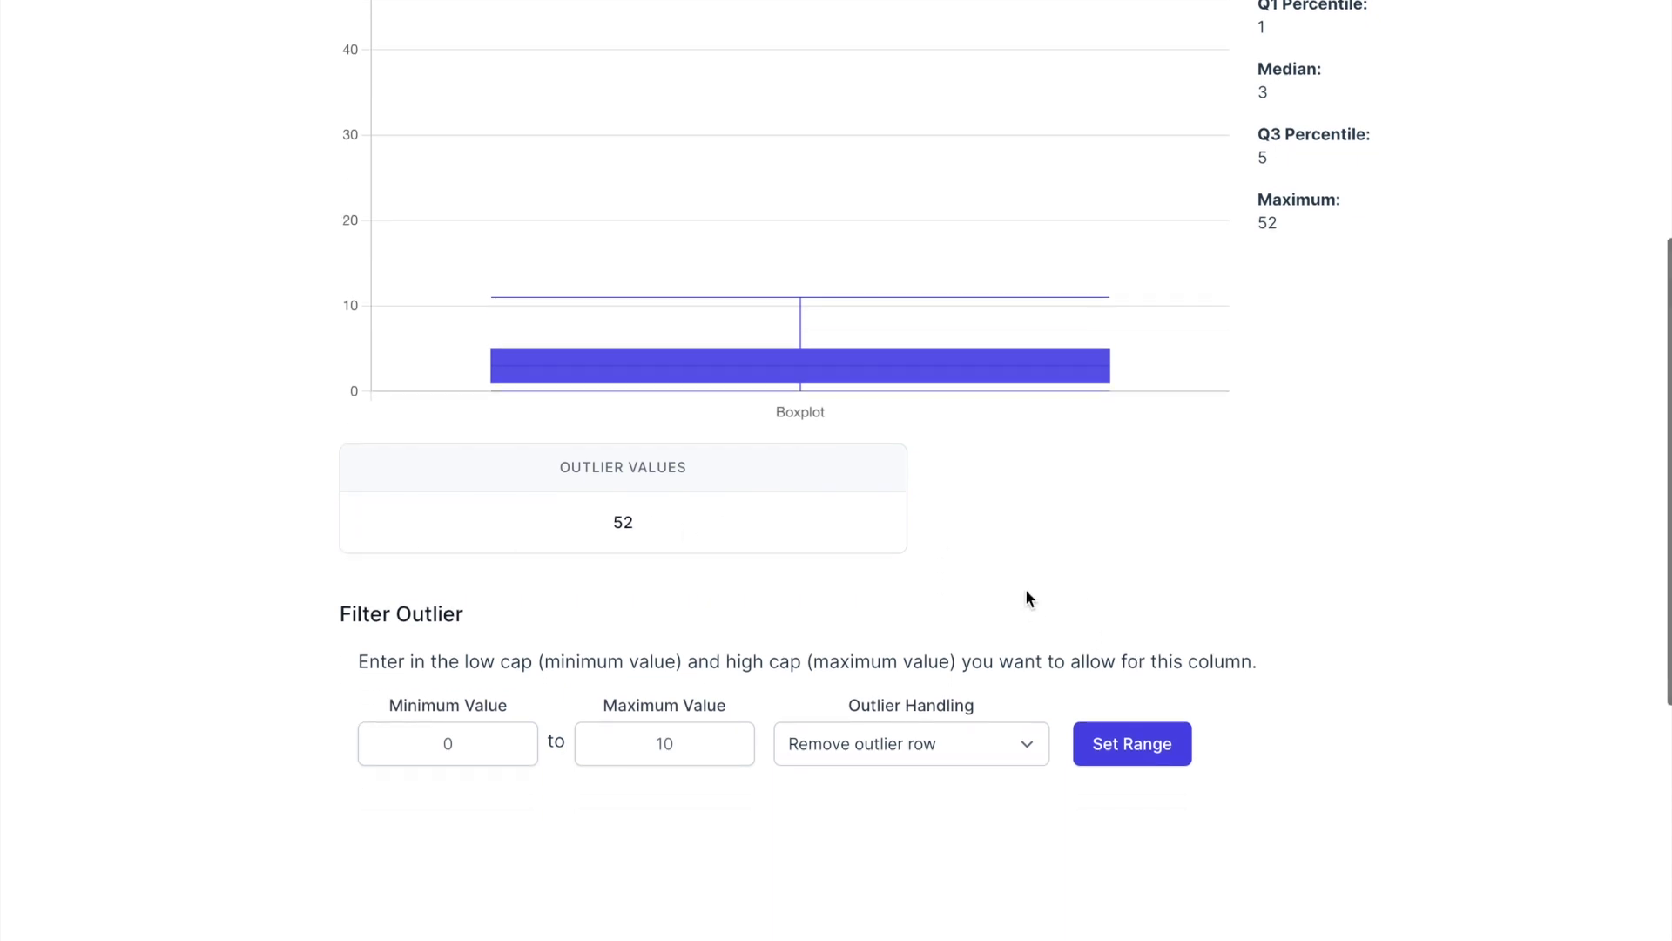
{"action": "scroll", "coordinate": [645, 496], "scroll_direction": "down", "scroll_amount": 1}
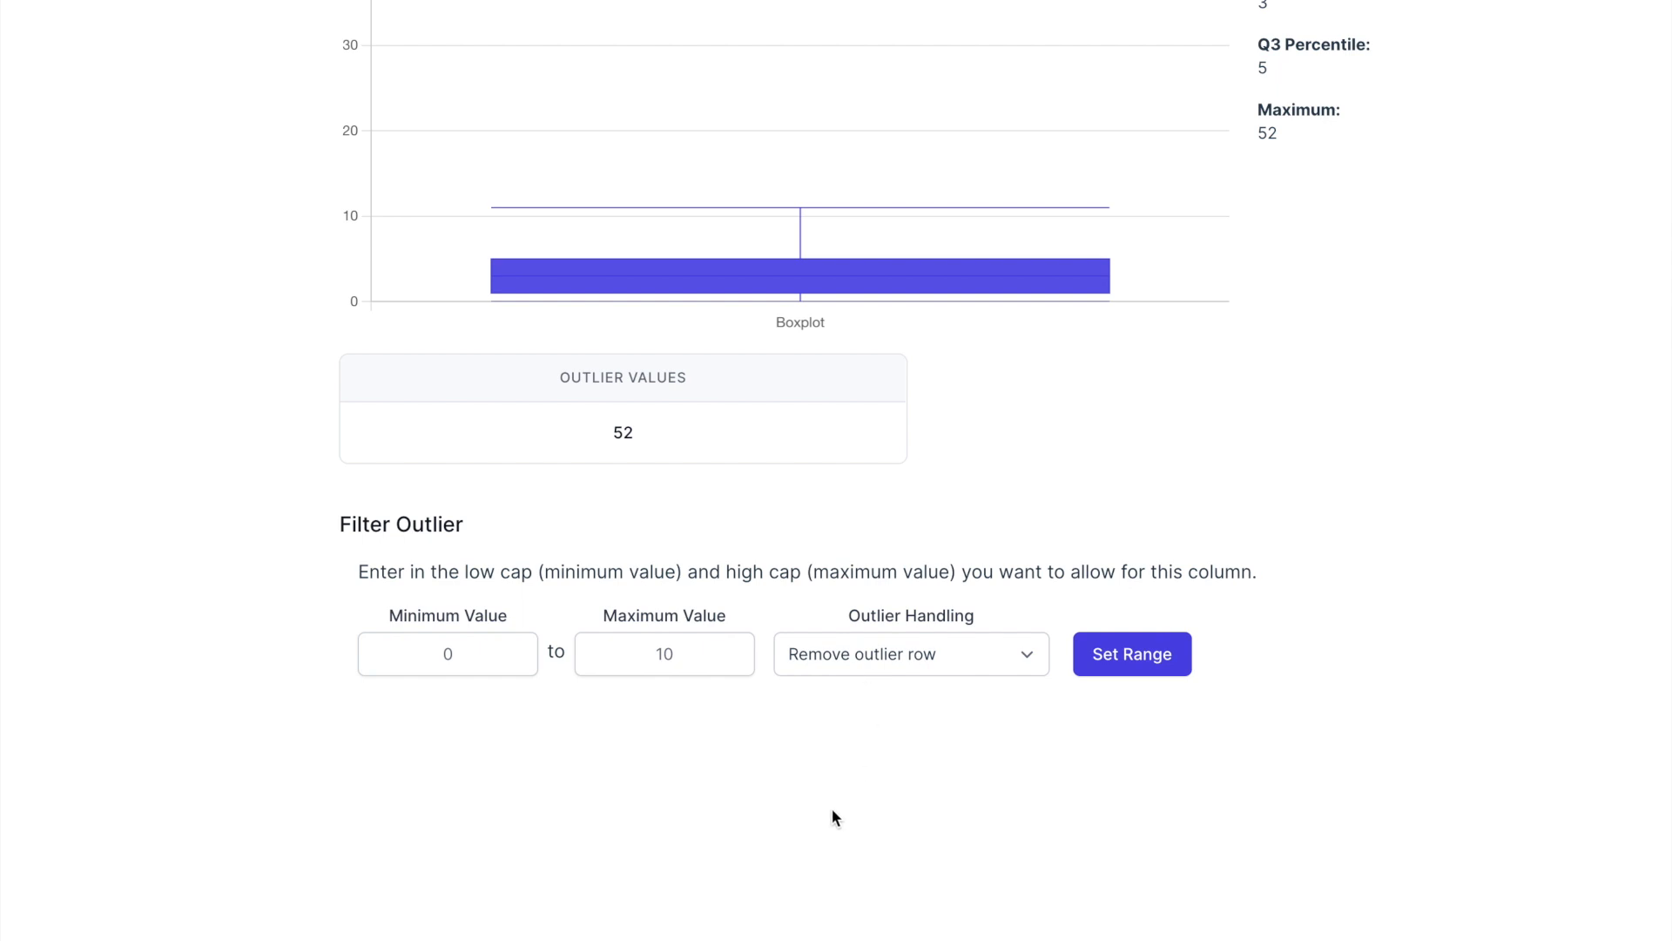
{"action": "scroll", "coordinate": [833, 809], "scroll_direction": "up", "scroll_amount": 7}
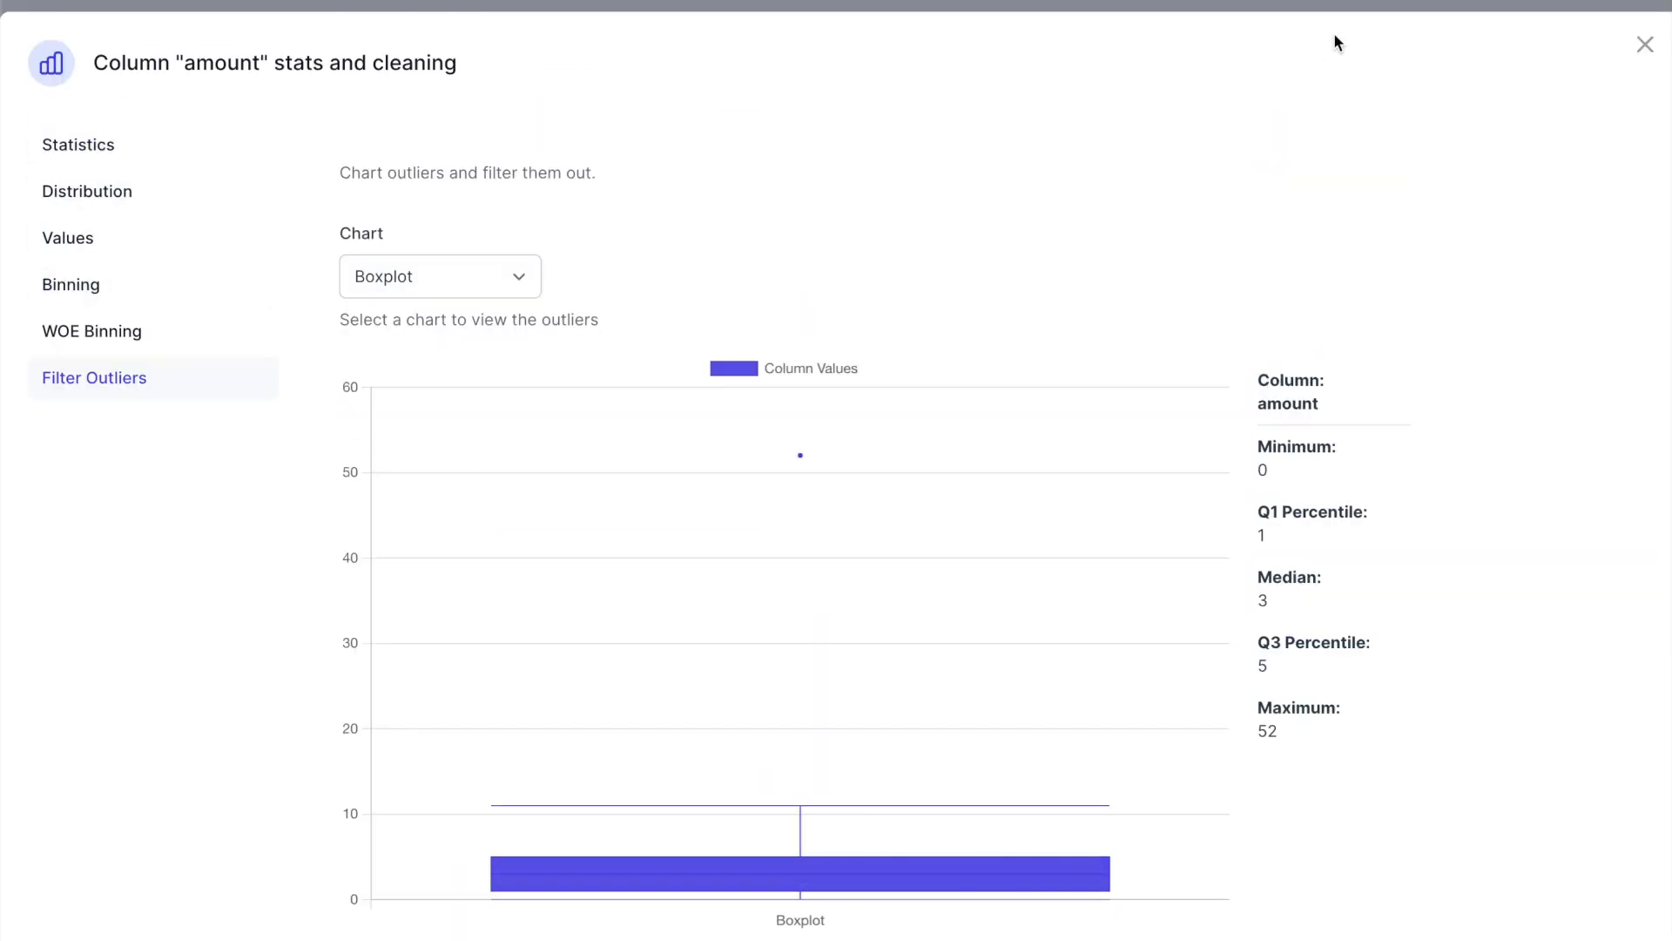
{"action": "left_click", "coordinate": [1644, 45]}
Look over the remaining columns' settings and continue to the Cleanse stage.
{"action": "scroll", "coordinate": [1622, 261], "scroll_direction": "down", "scroll_amount": 3}
{"action": "scroll", "coordinate": [1623, 258], "scroll_direction": "down", "scroll_amount": 1}
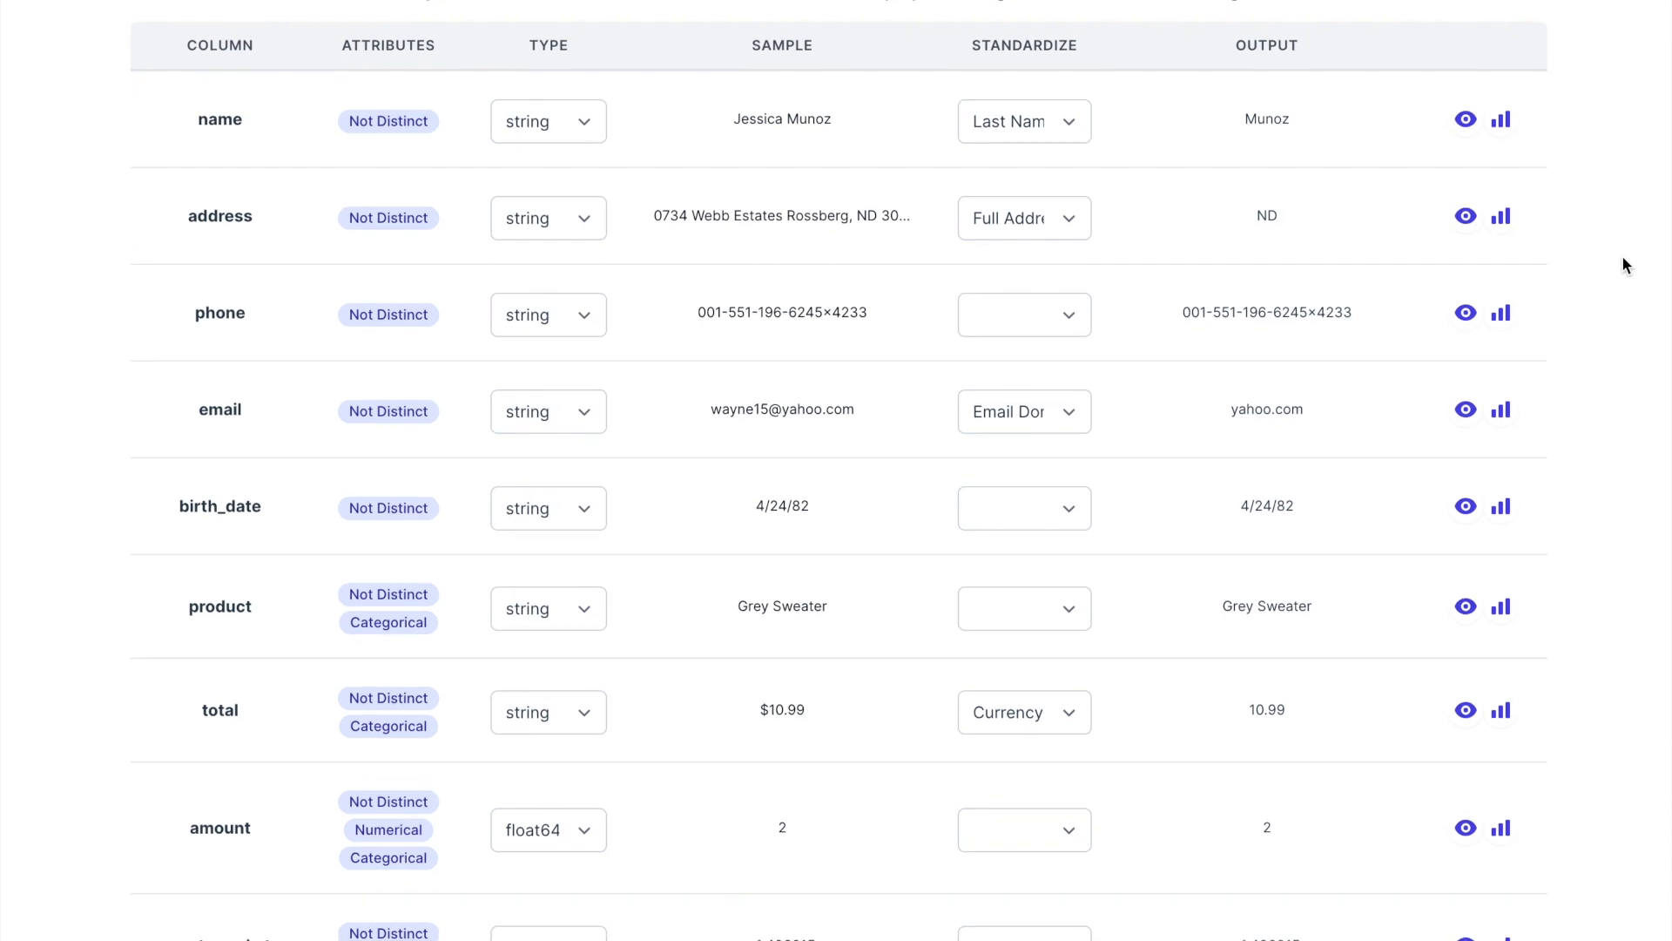
{"action": "scroll", "coordinate": [1622, 257], "scroll_direction": "down", "scroll_amount": 8}
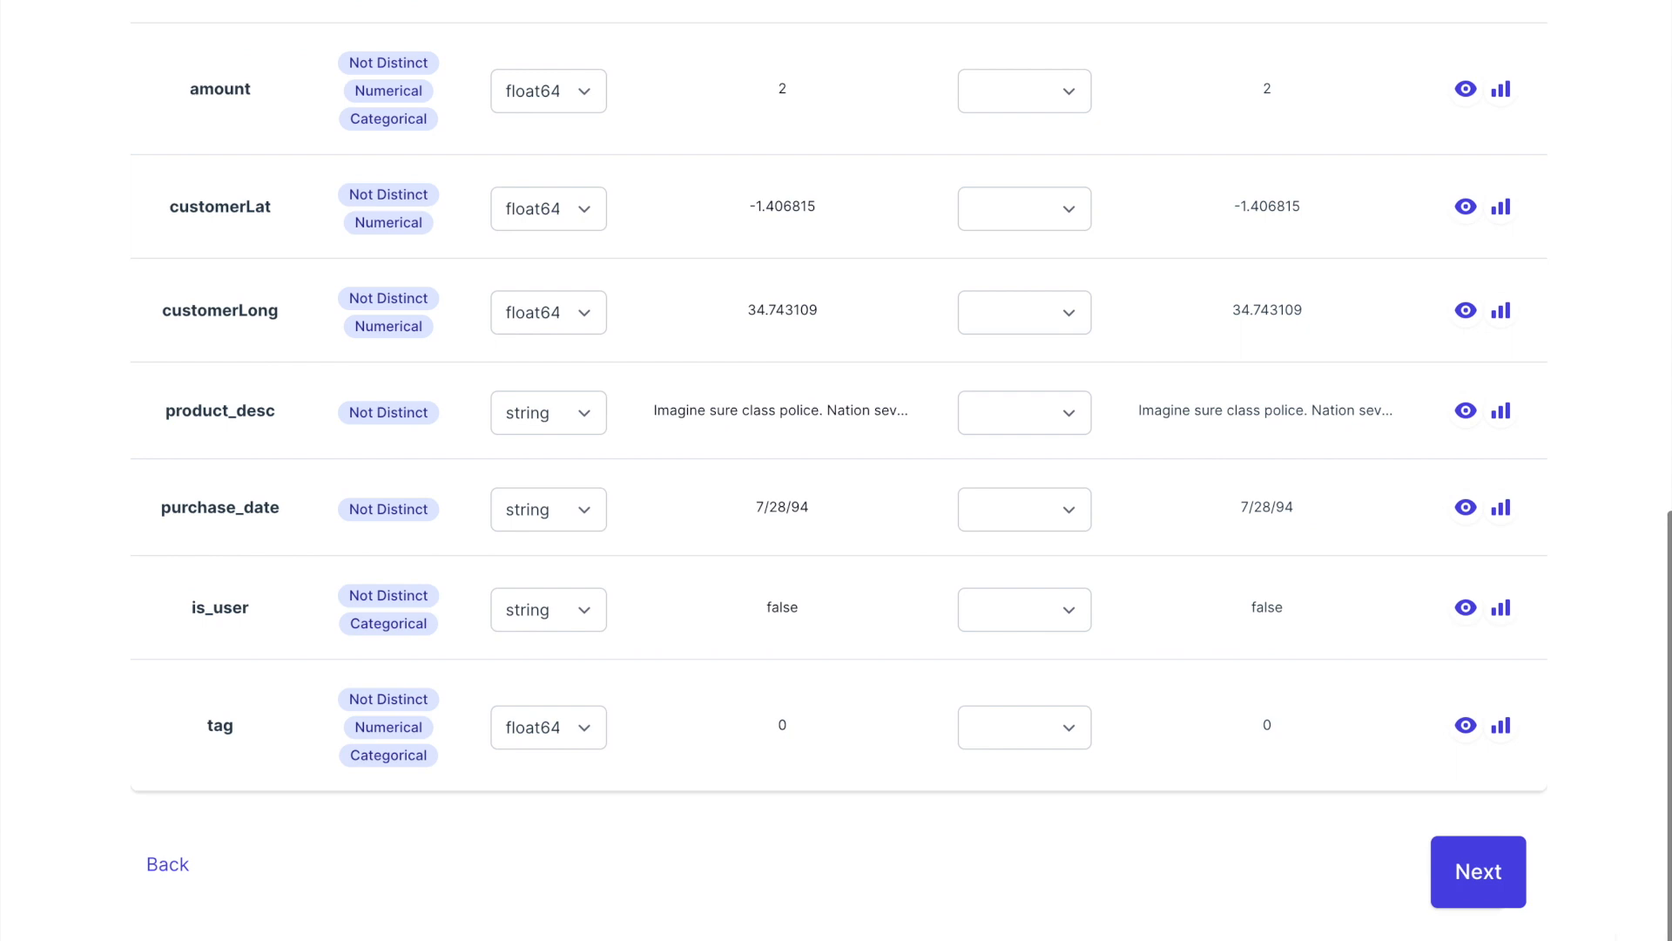
{"action": "left_click", "coordinate": [1499, 846]}
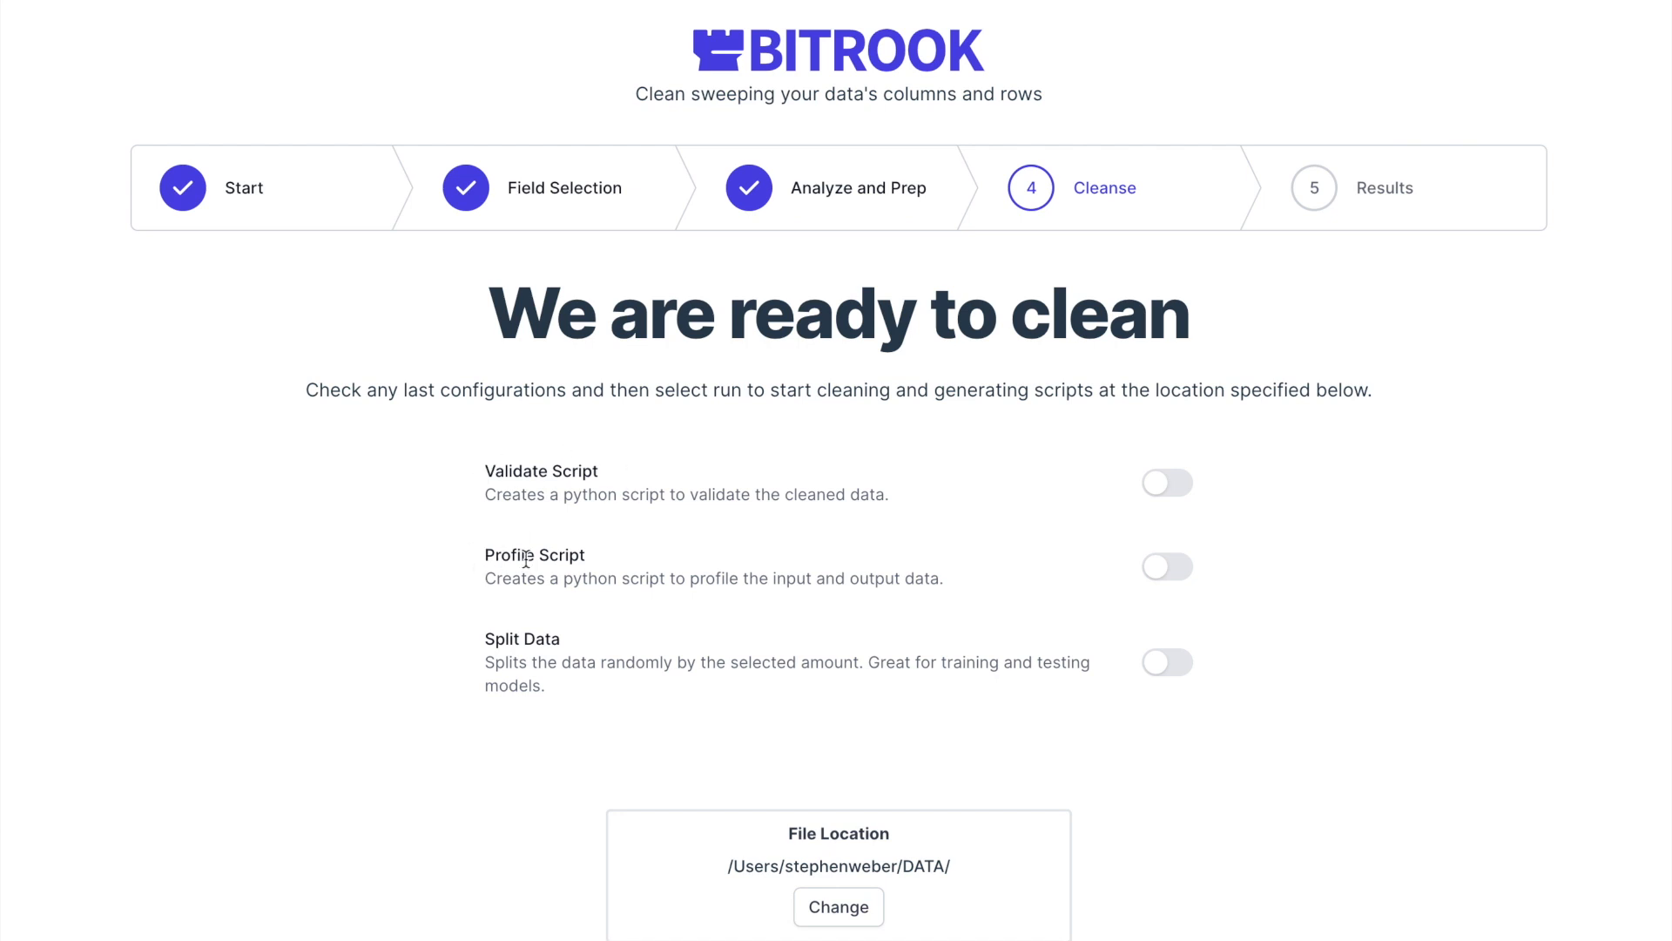
Enable the Split Data, Profile Script and Validate Script options for the cleaning run.
{"action": "left_click", "coordinate": [1173, 665]}
{"action": "scroll", "coordinate": [641, 714], "scroll_direction": "down", "scroll_amount": 3}
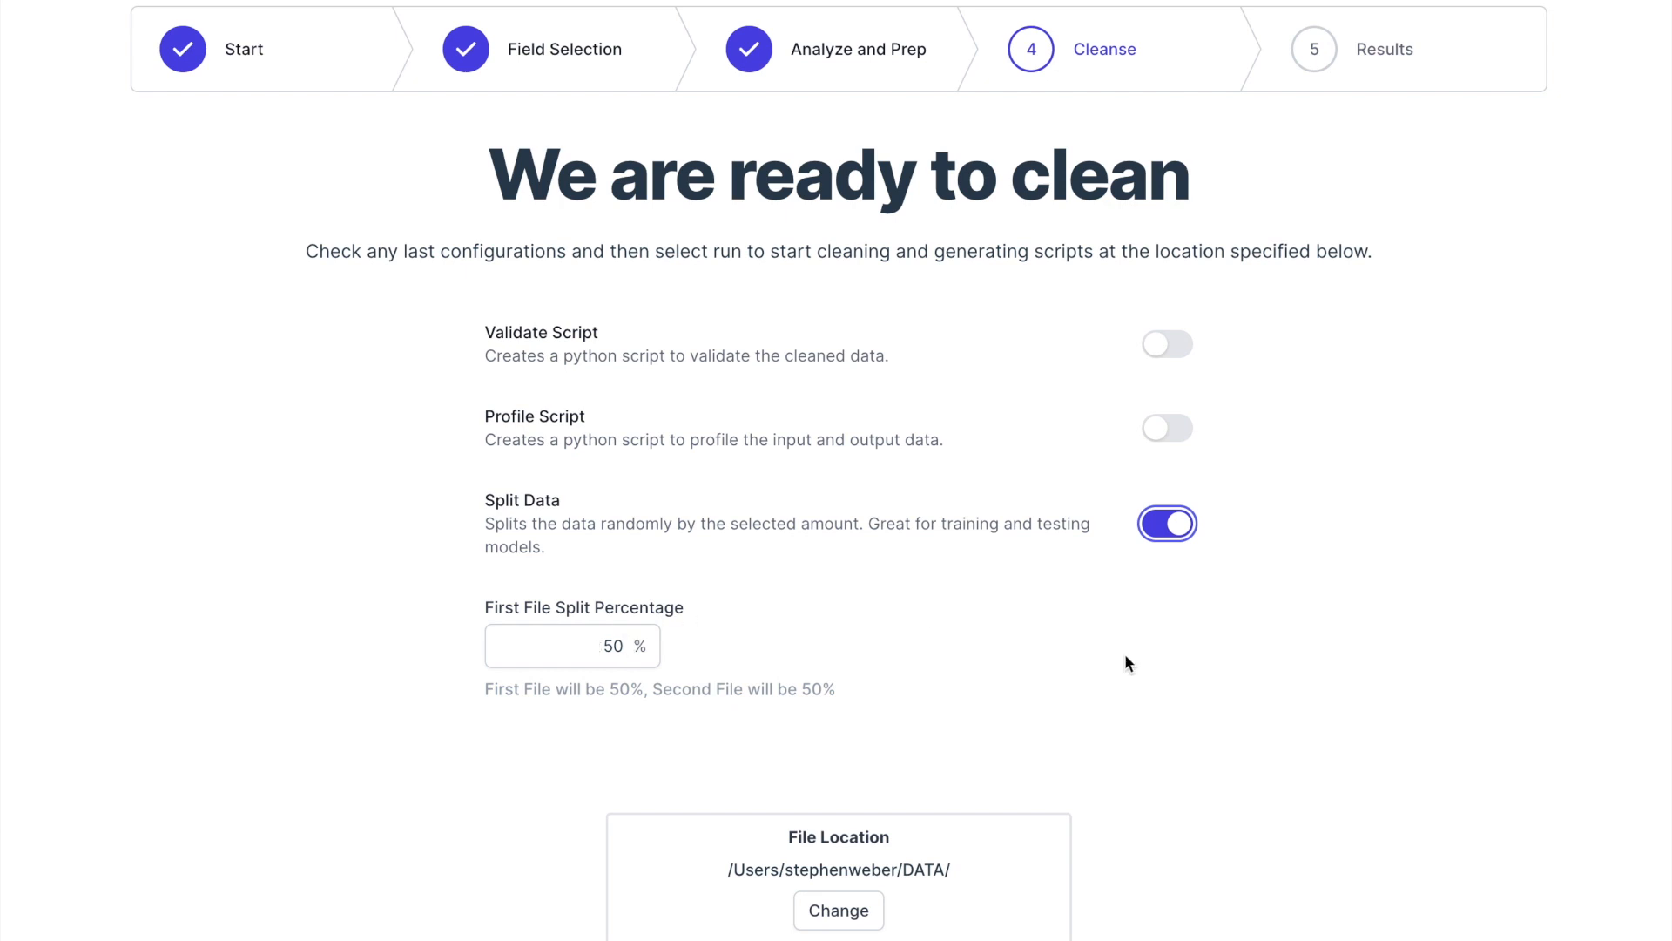
{"action": "left_click", "coordinate": [1167, 428]}
{"action": "left_click", "coordinate": [1167, 346]}
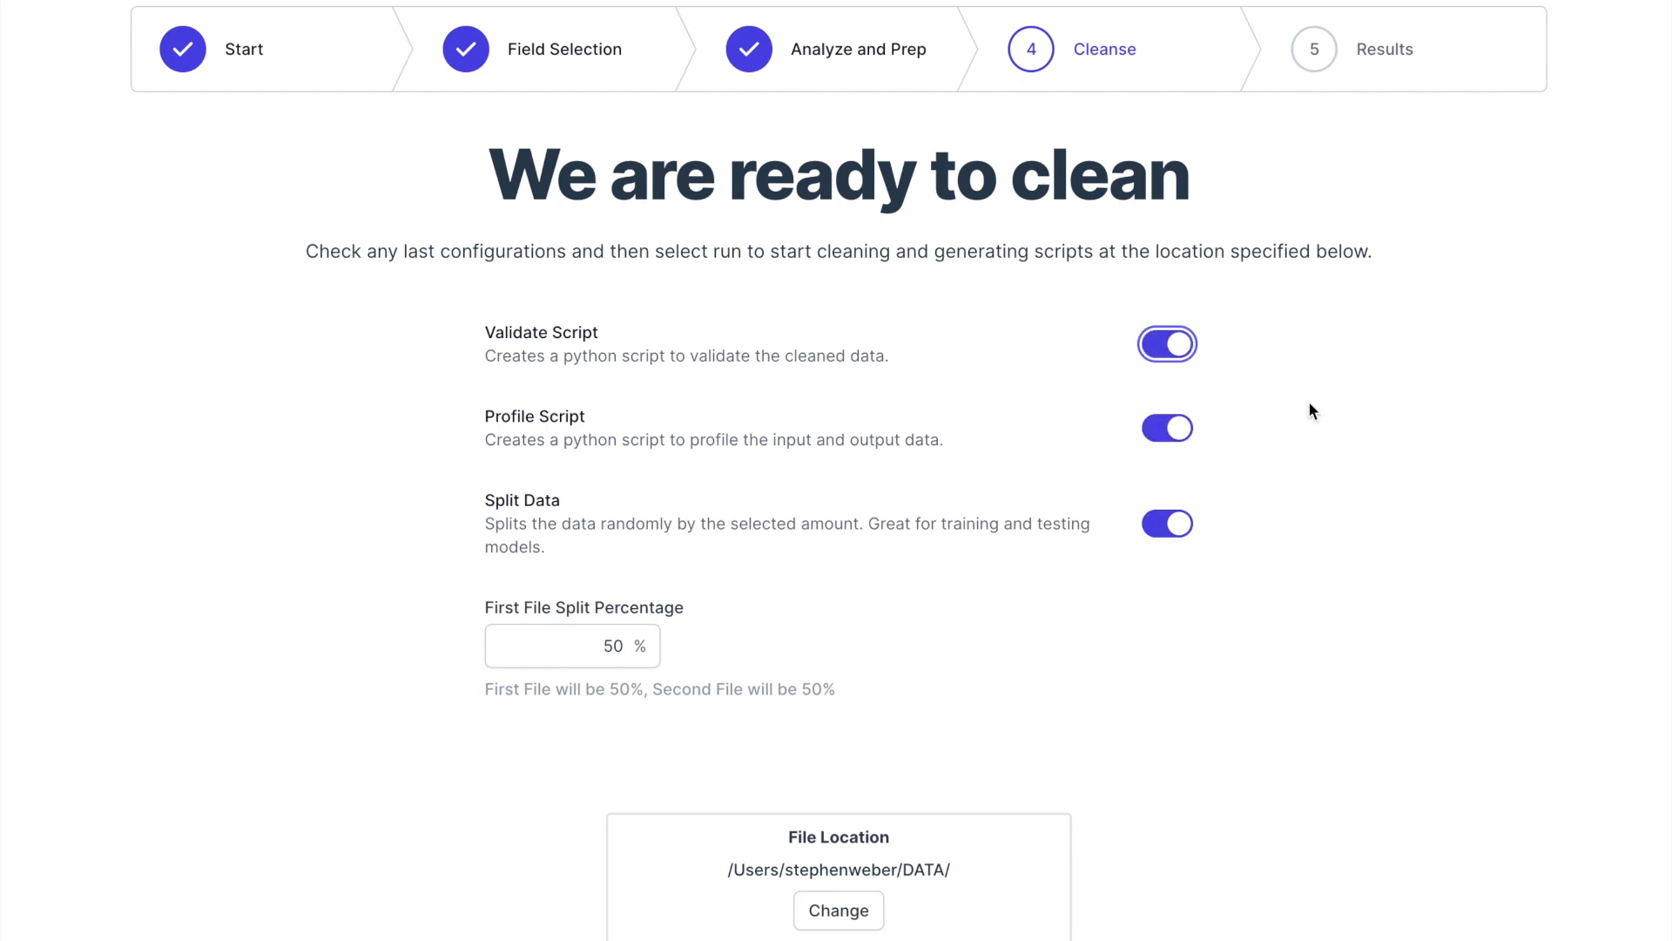
Review the cleaning configuration and output file location, and run the data cleaning.
{"action": "scroll", "coordinate": [833, 309], "scroll_direction": "up", "scroll_amount": 3}
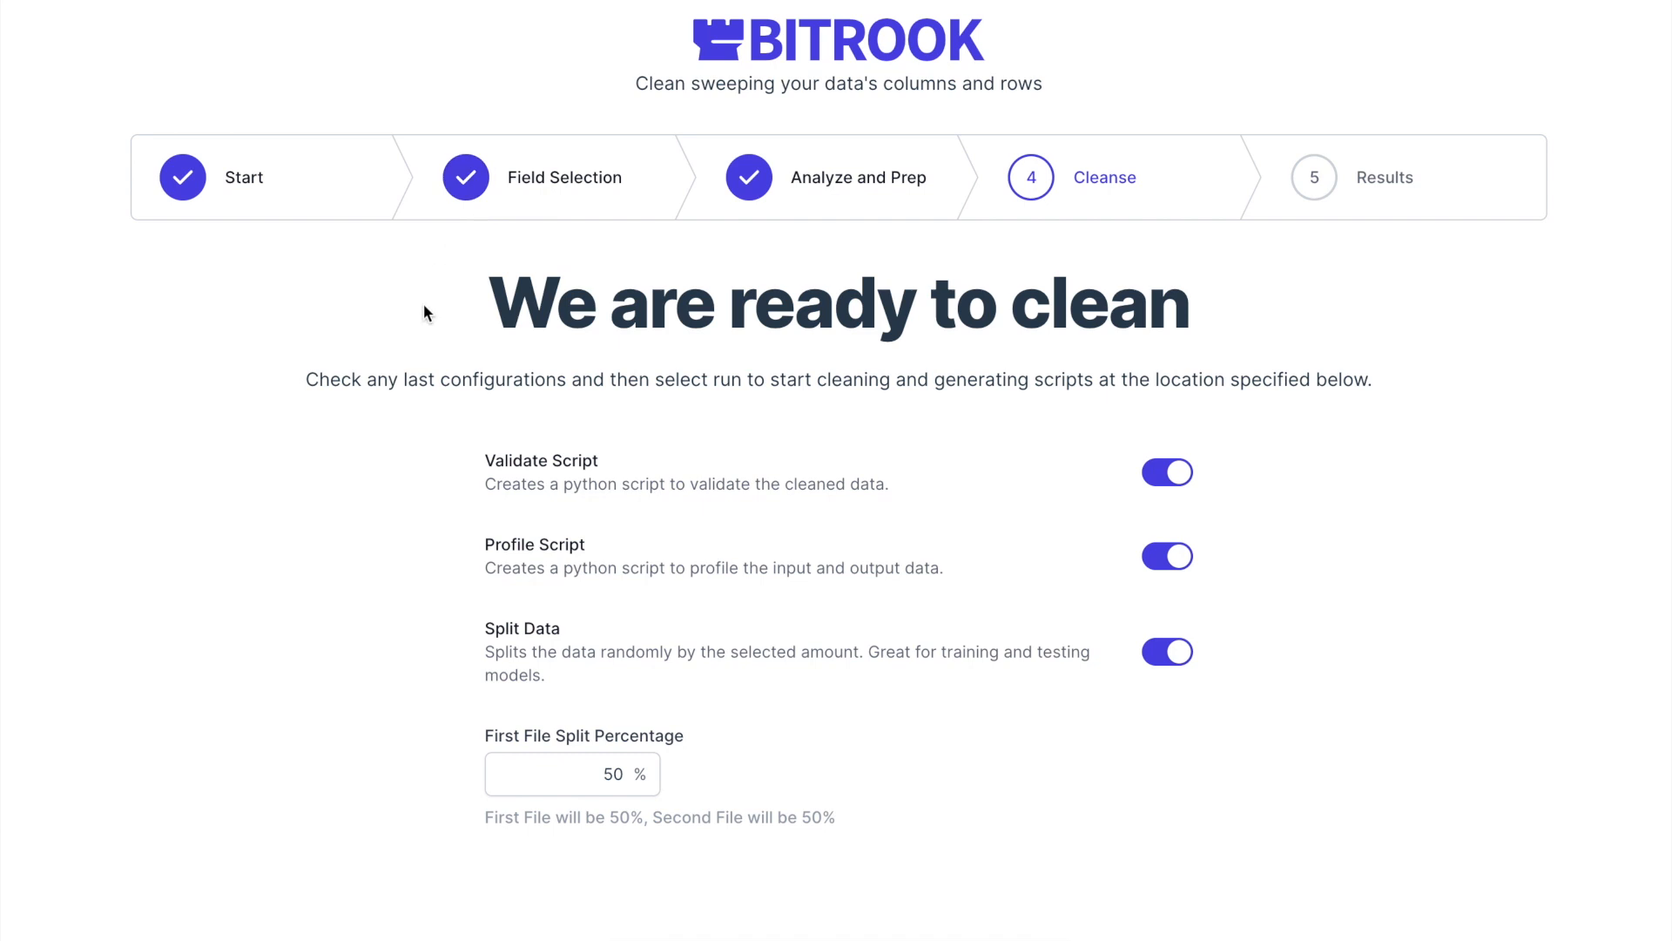
{"action": "scroll", "coordinate": [1498, 486], "scroll_direction": "down", "scroll_amount": 5}
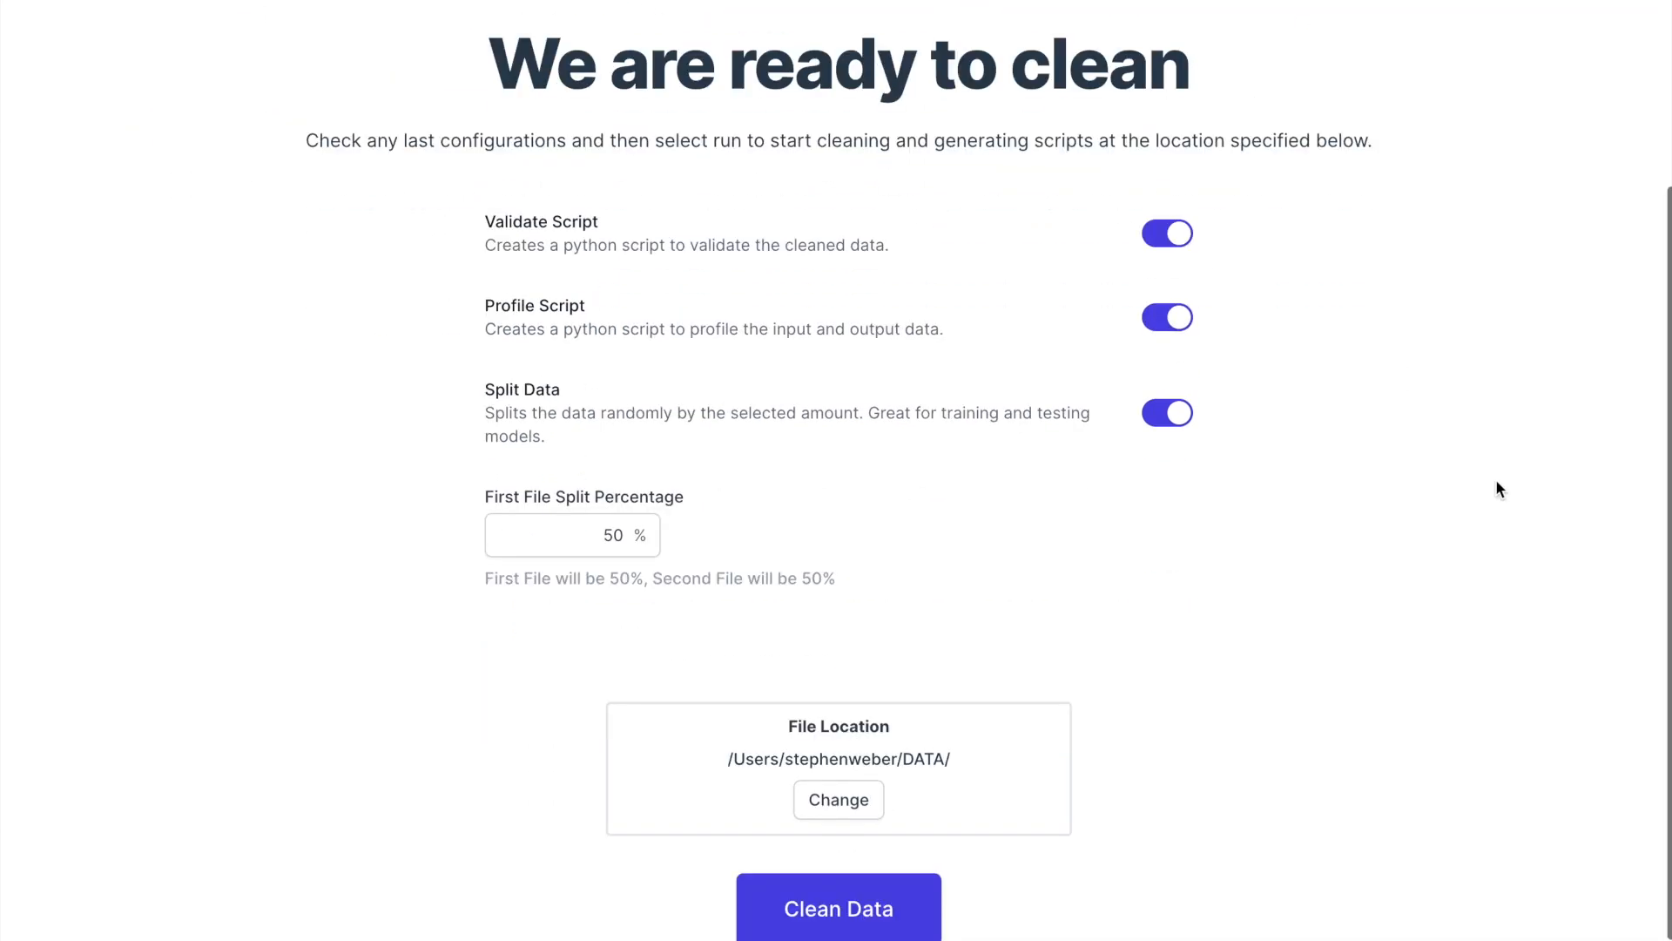
{"action": "scroll", "coordinate": [796, 721], "scroll_direction": "down", "scroll_amount": 1}
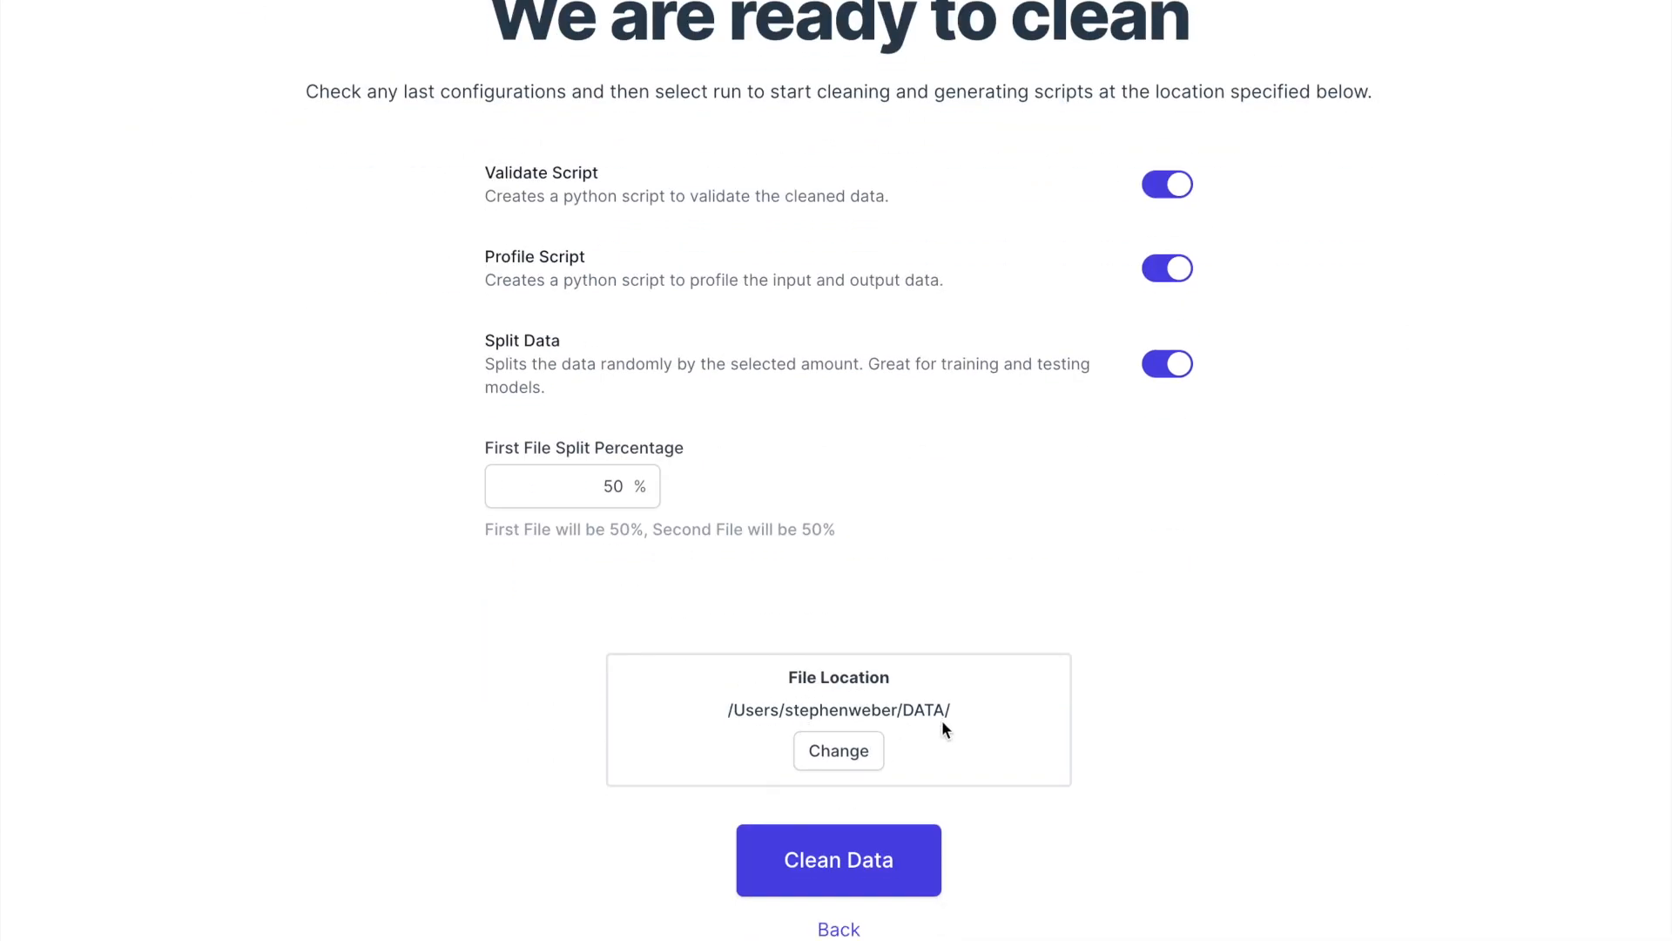
{"action": "left_click", "coordinate": [824, 861]}
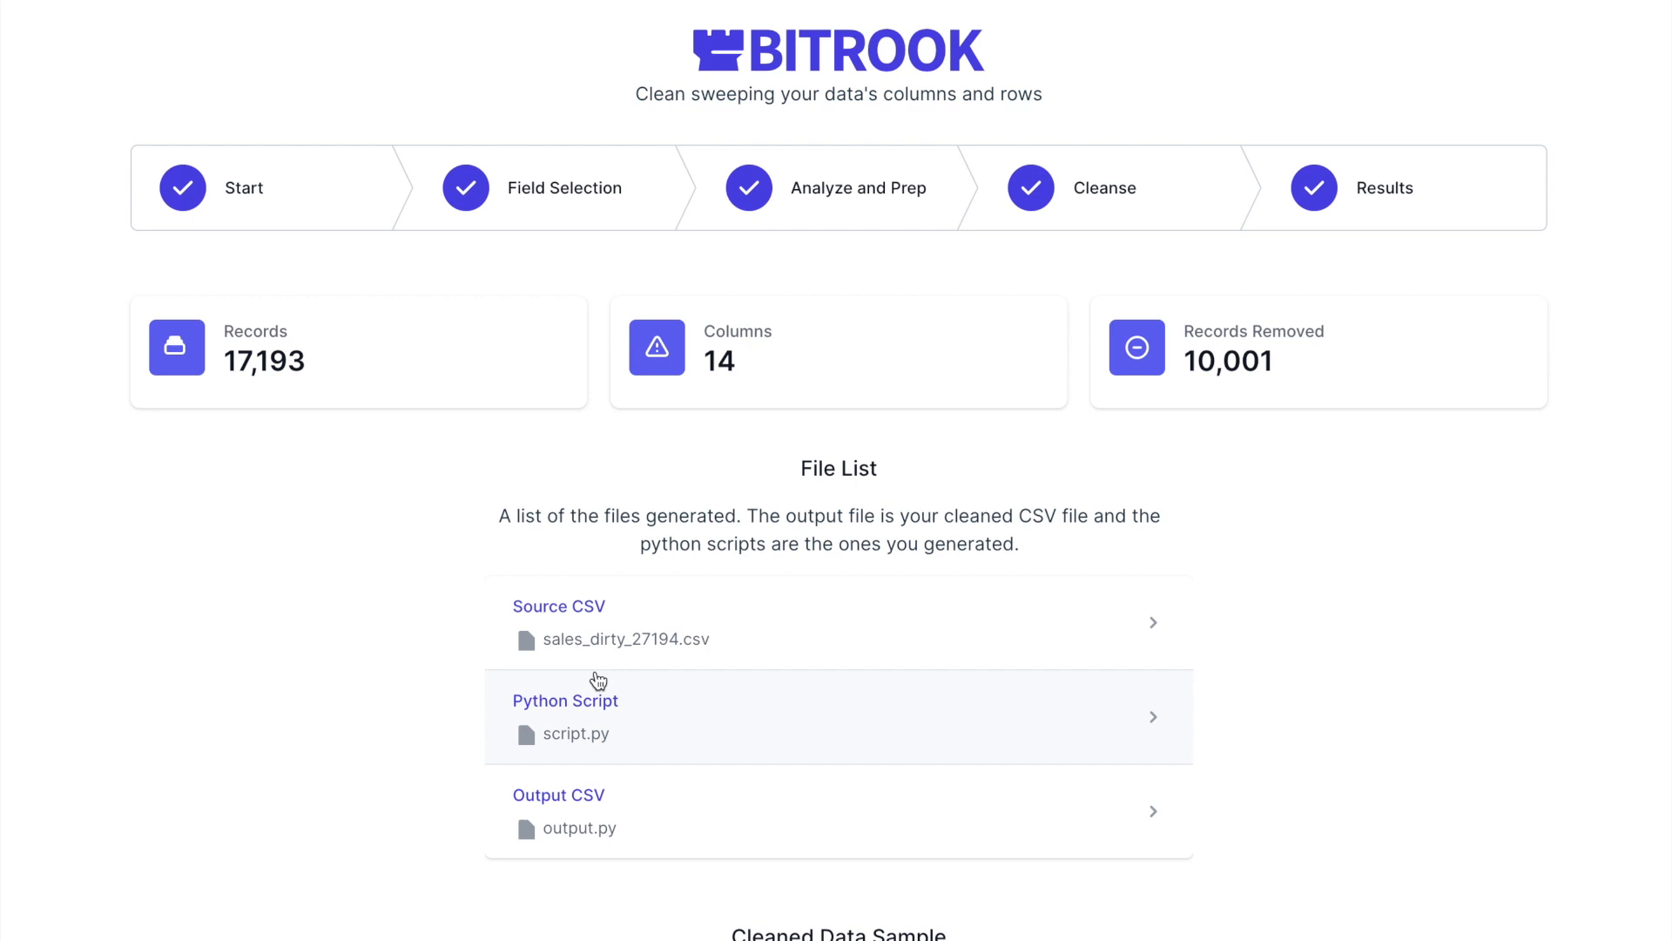
Examine the cleaning results, covering the list of generated files and all rows of the cleaned data sample, and return to the results summary.
{"action": "scroll", "coordinate": [627, 631], "scroll_direction": "down", "scroll_amount": 1}
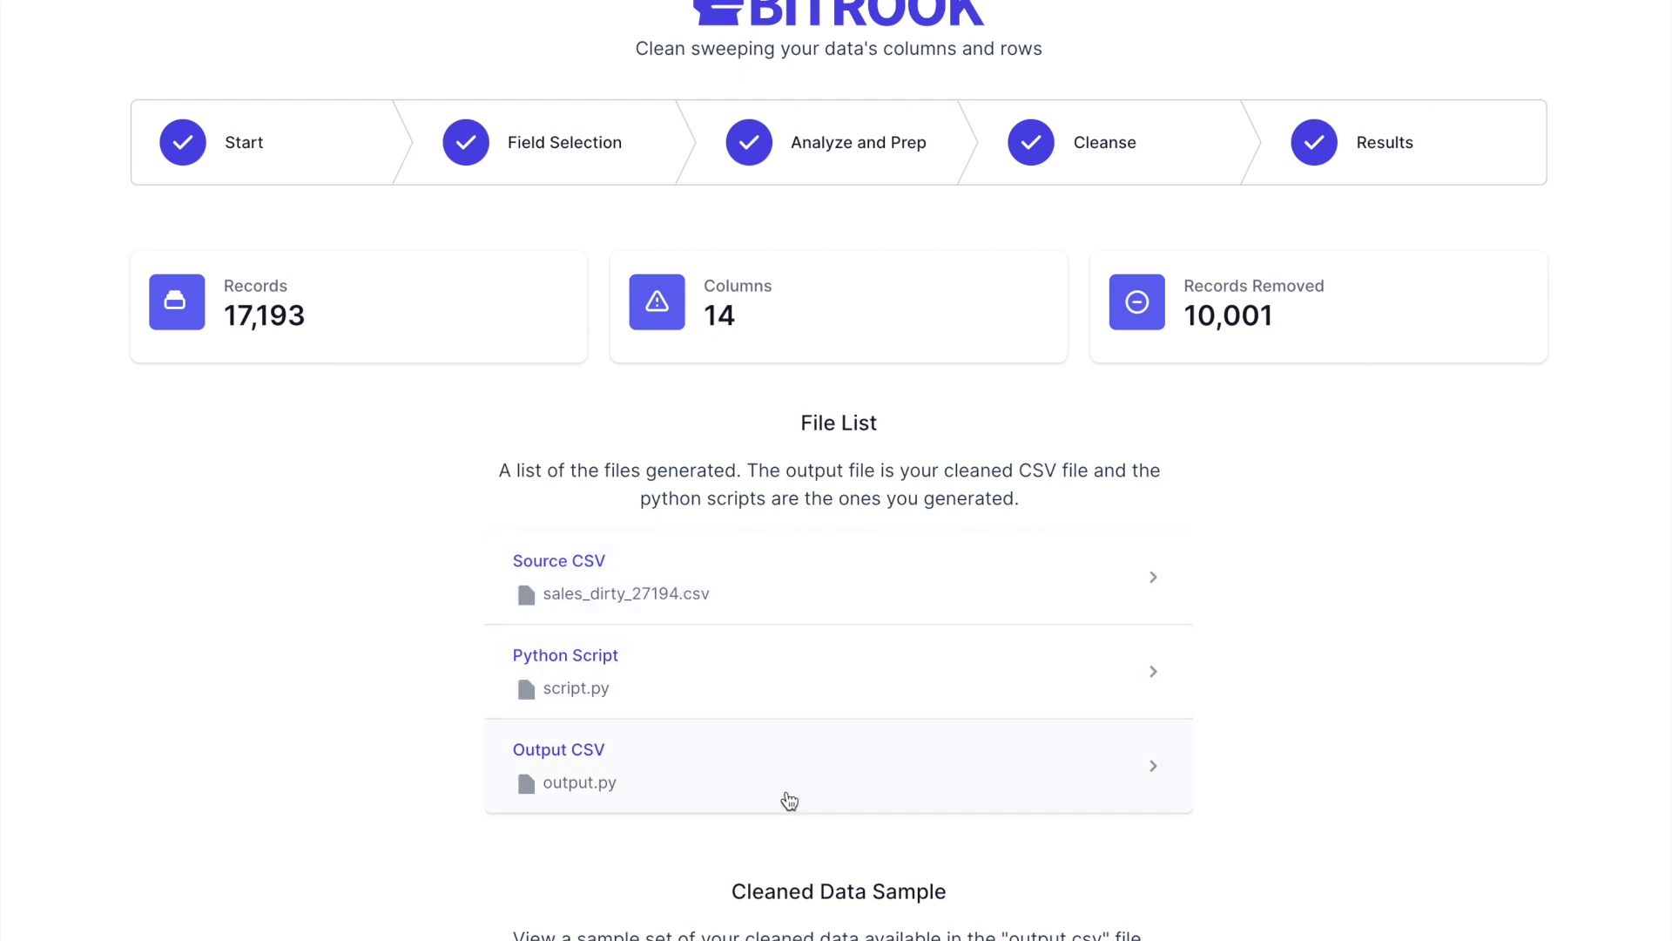
{"action": "scroll", "coordinate": [648, 757], "scroll_direction": "down", "scroll_amount": 5}
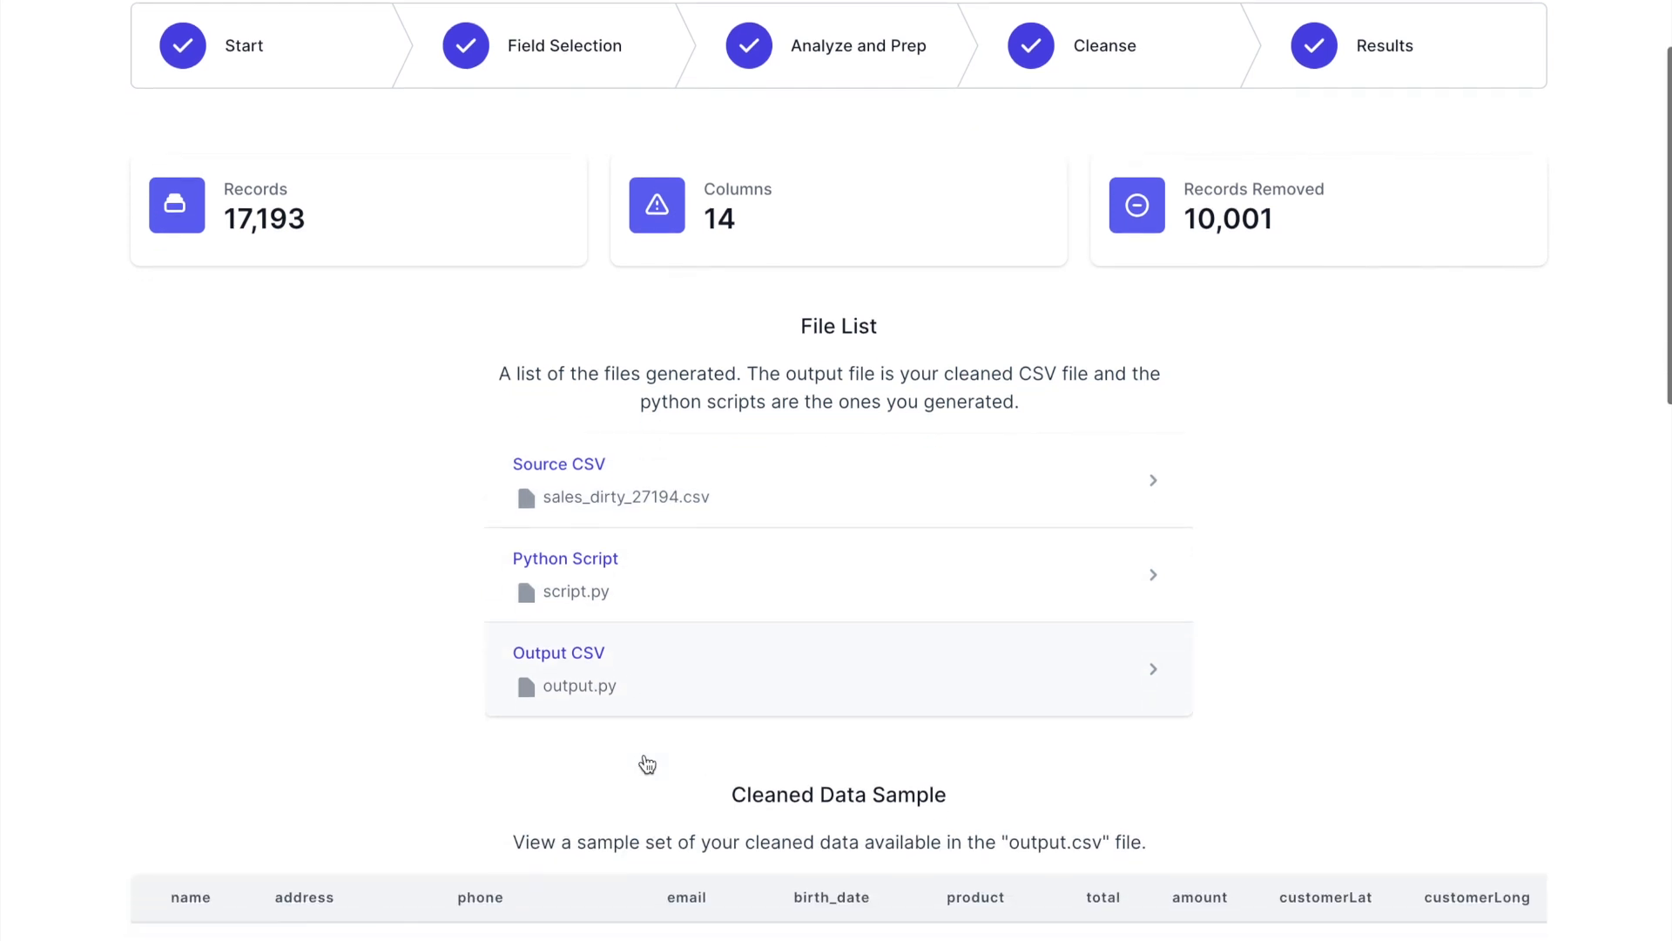
{"action": "scroll", "coordinate": [626, 486], "scroll_direction": "up", "scroll_amount": 2}
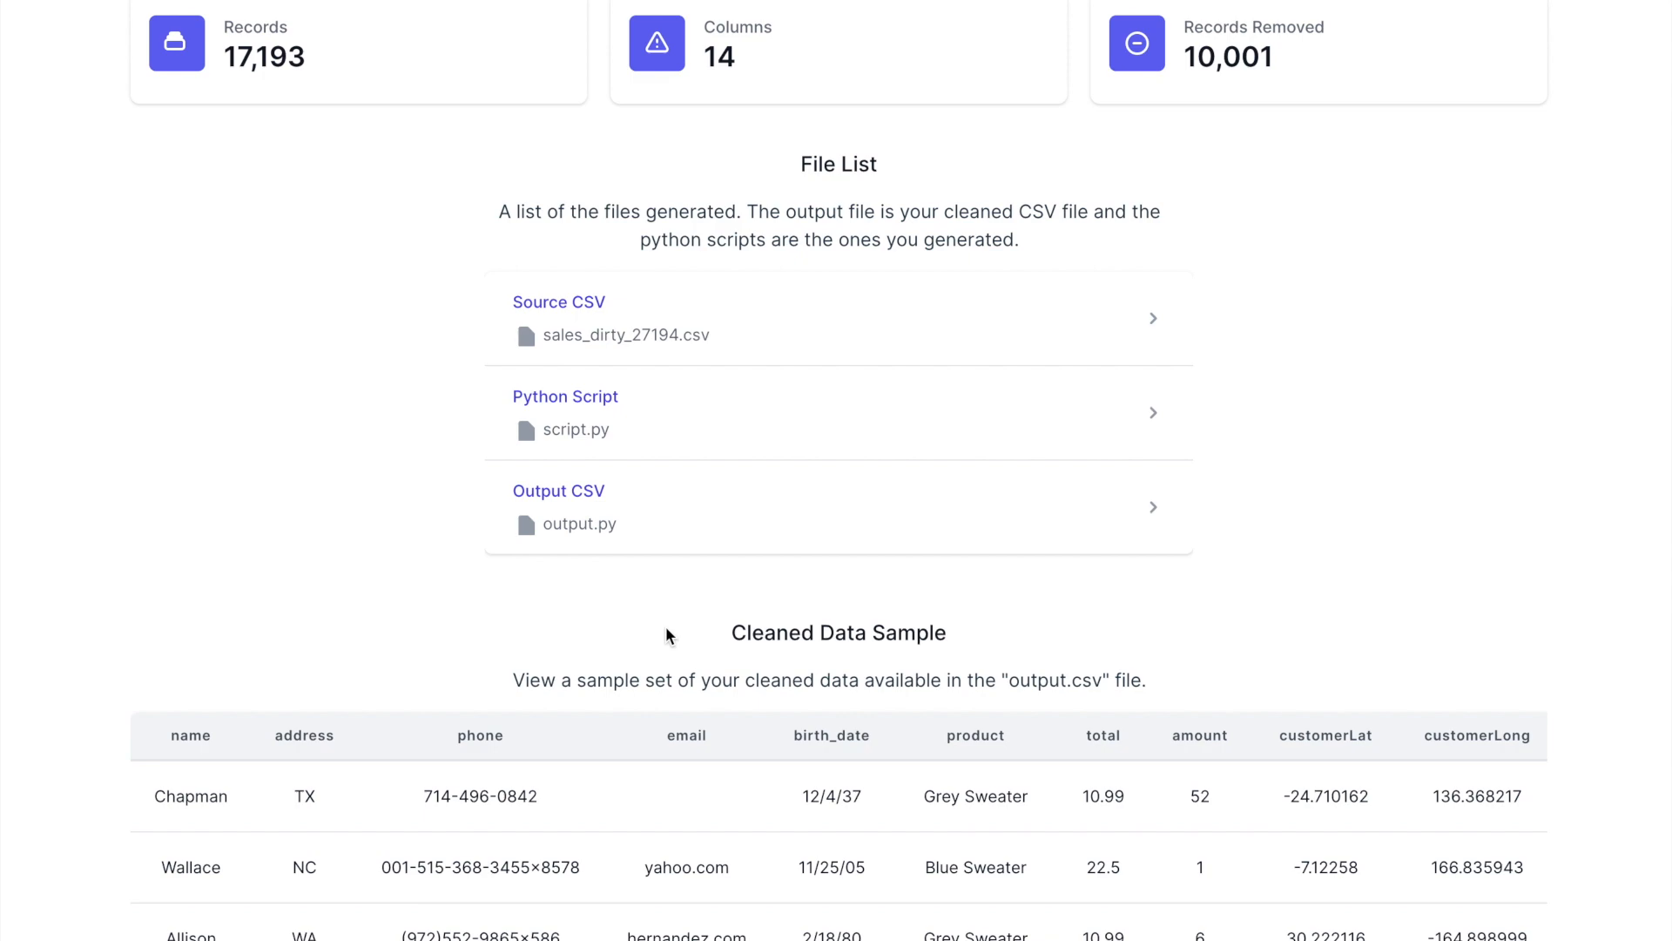
{"action": "scroll", "coordinate": [490, 556], "scroll_direction": "down", "scroll_amount": 5}
{"action": "scroll", "coordinate": [134, 348], "scroll_direction": "down", "scroll_amount": 1}
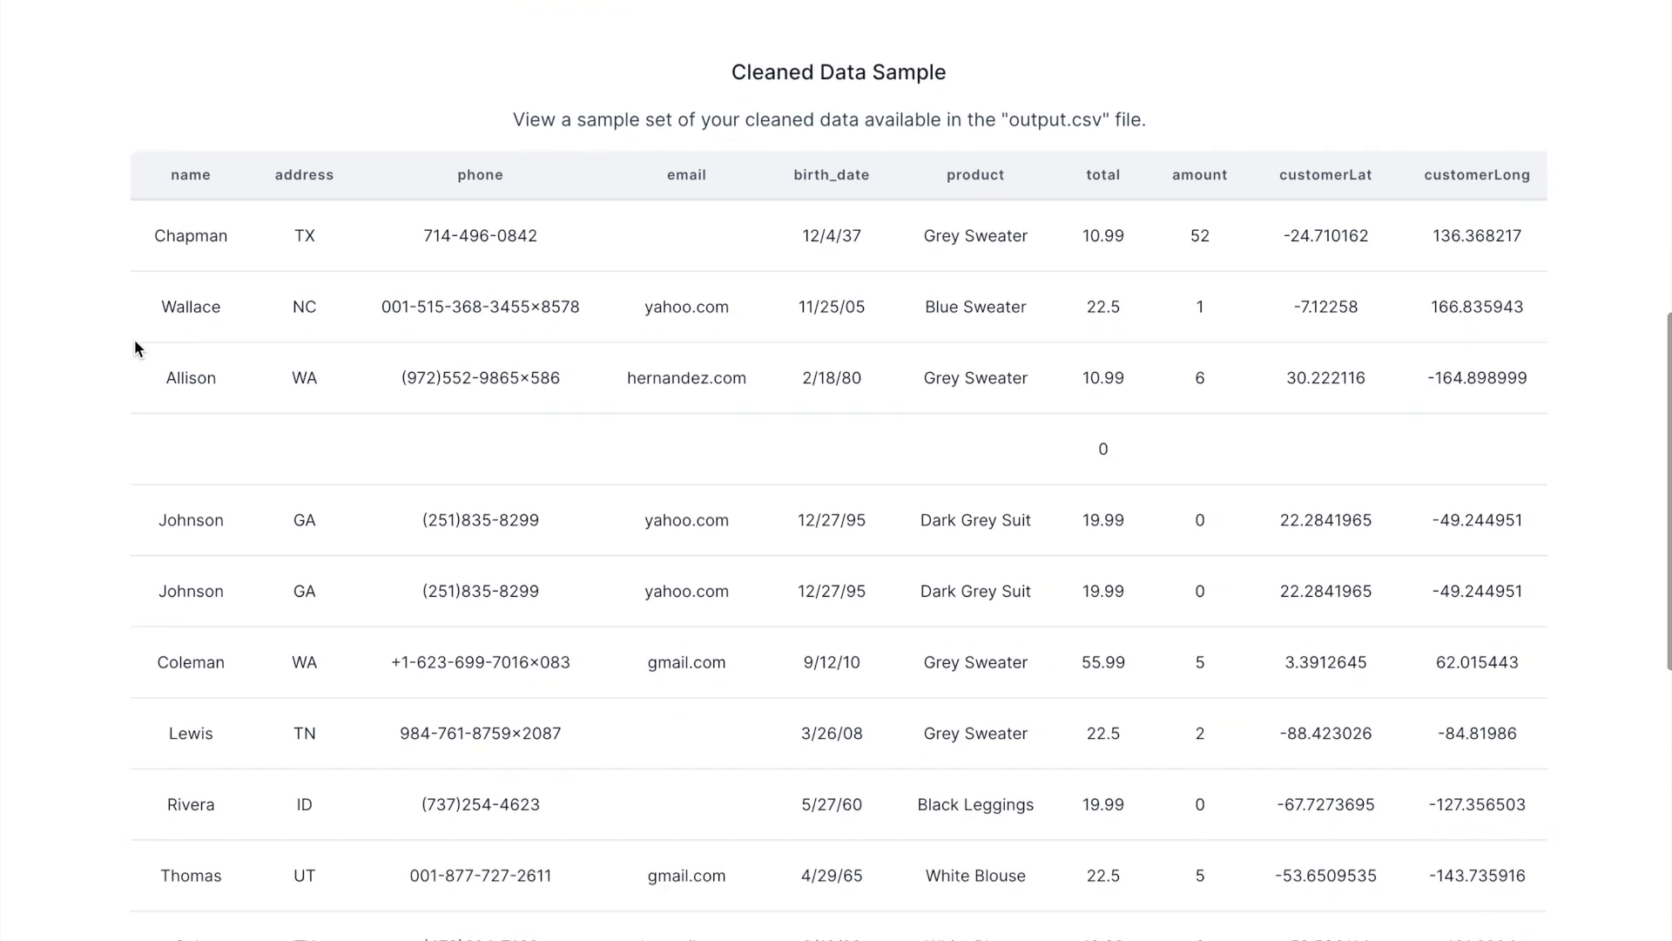
{"action": "scroll", "coordinate": [134, 347], "scroll_direction": "down", "scroll_amount": 3}
{"action": "scroll", "coordinate": [135, 342], "scroll_direction": "up", "scroll_amount": 4}
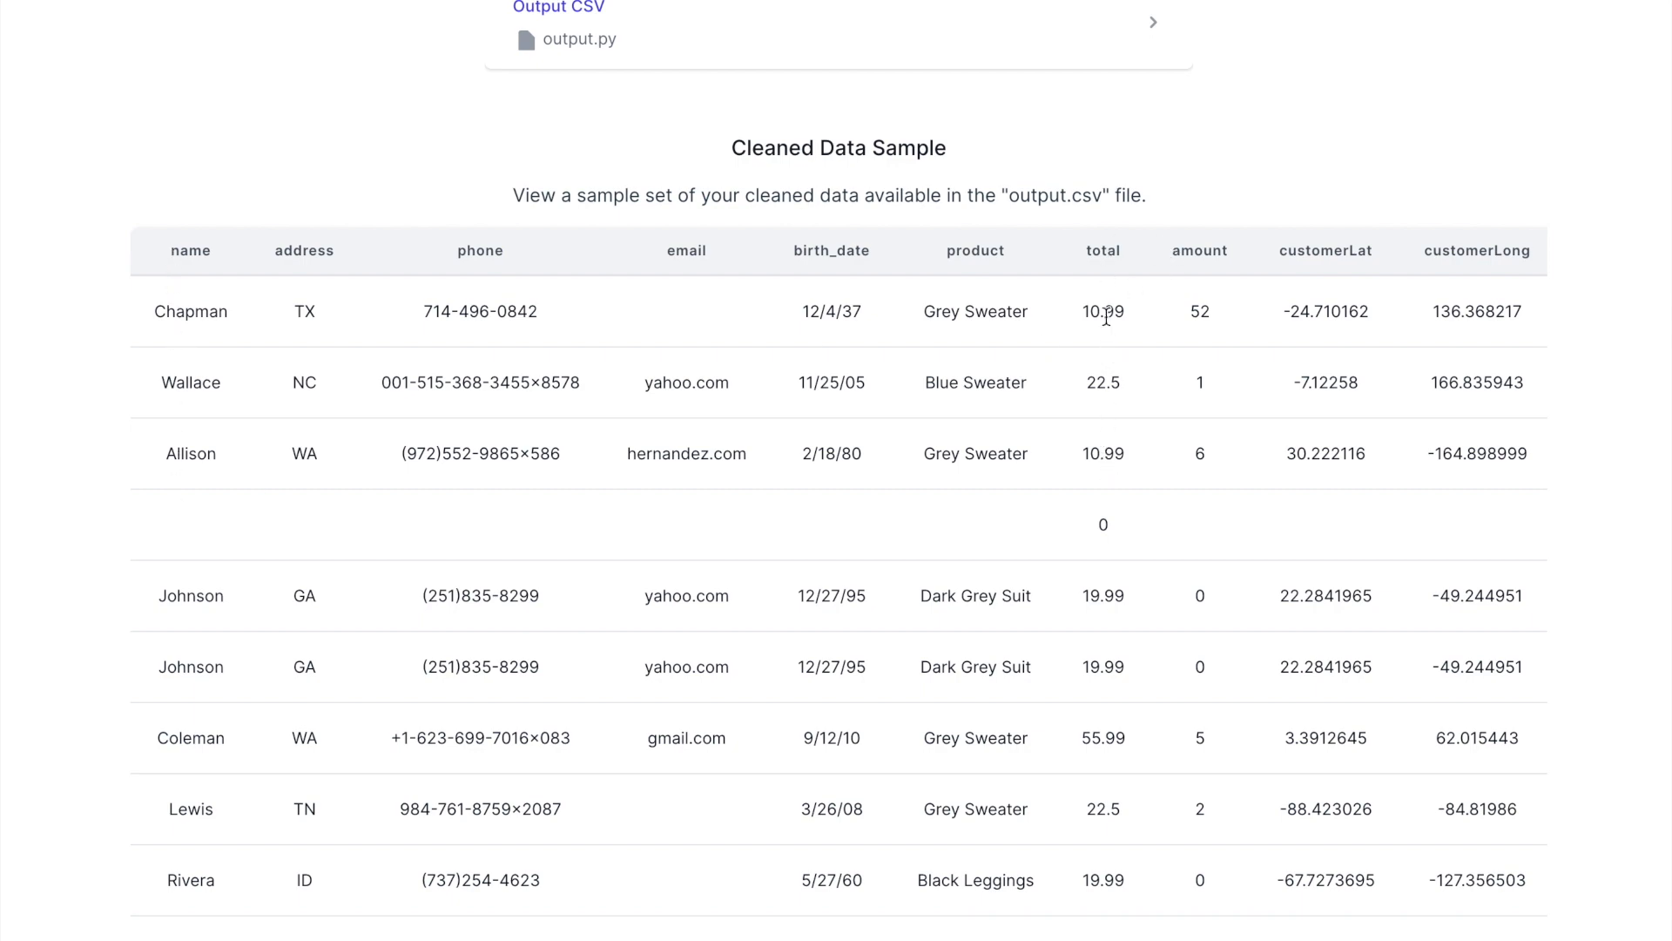
{"action": "scroll", "coordinate": [1193, 633], "scroll_direction": "down", "scroll_amount": 12}
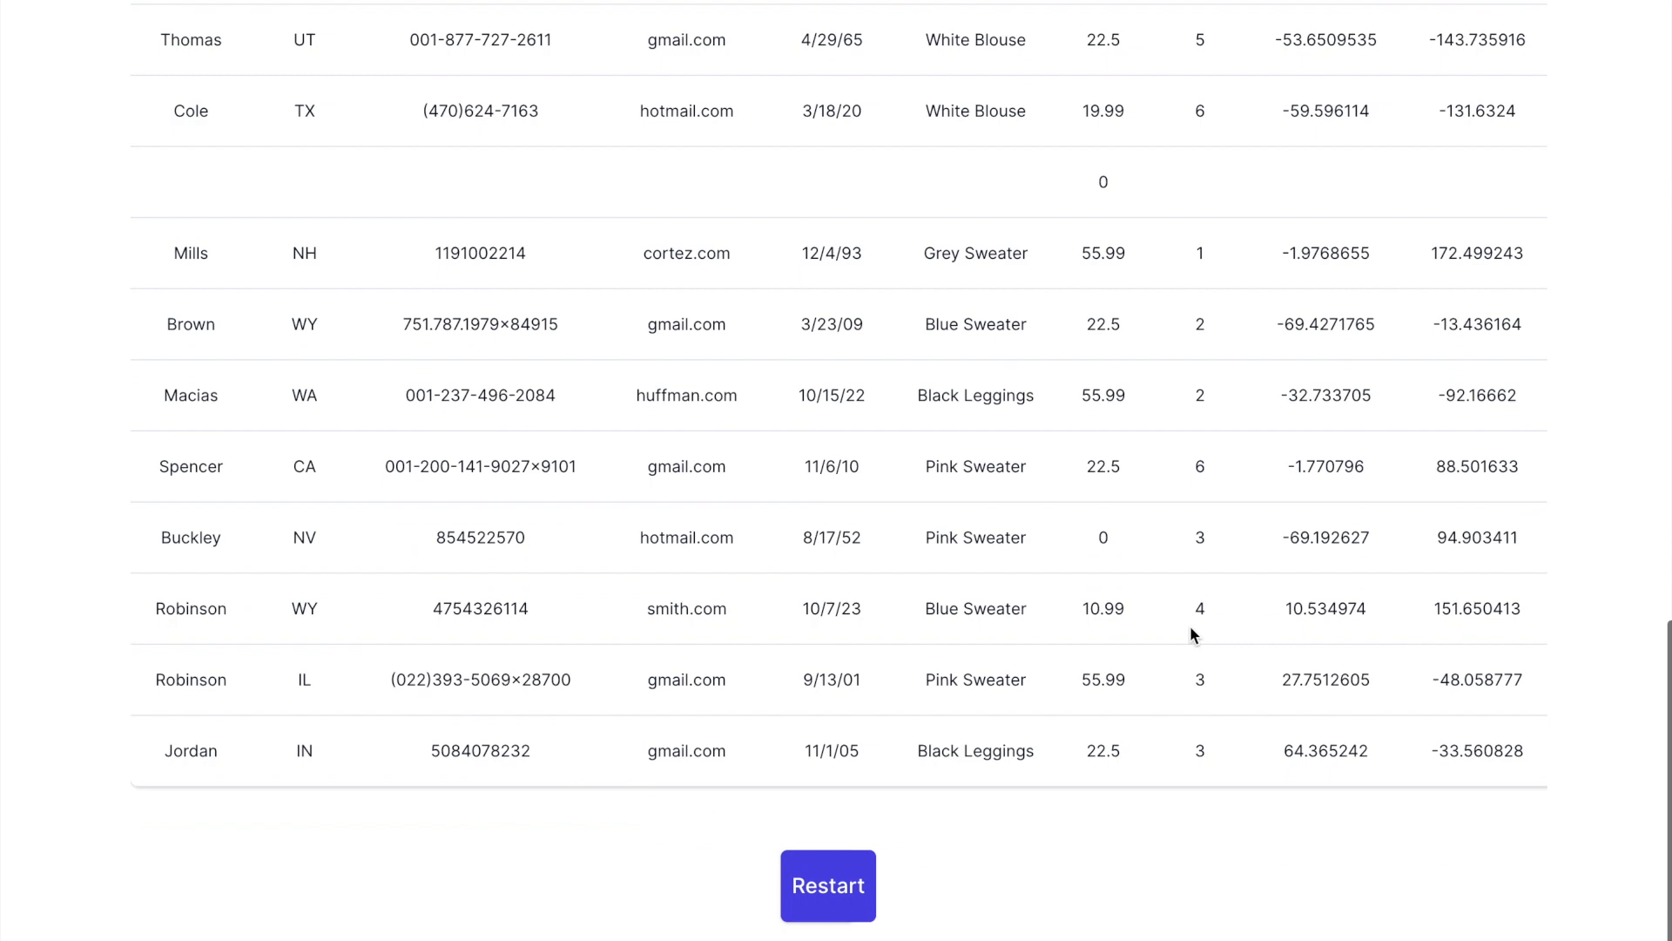
{"action": "scroll", "coordinate": [1194, 633], "scroll_direction": "up", "scroll_amount": 5}
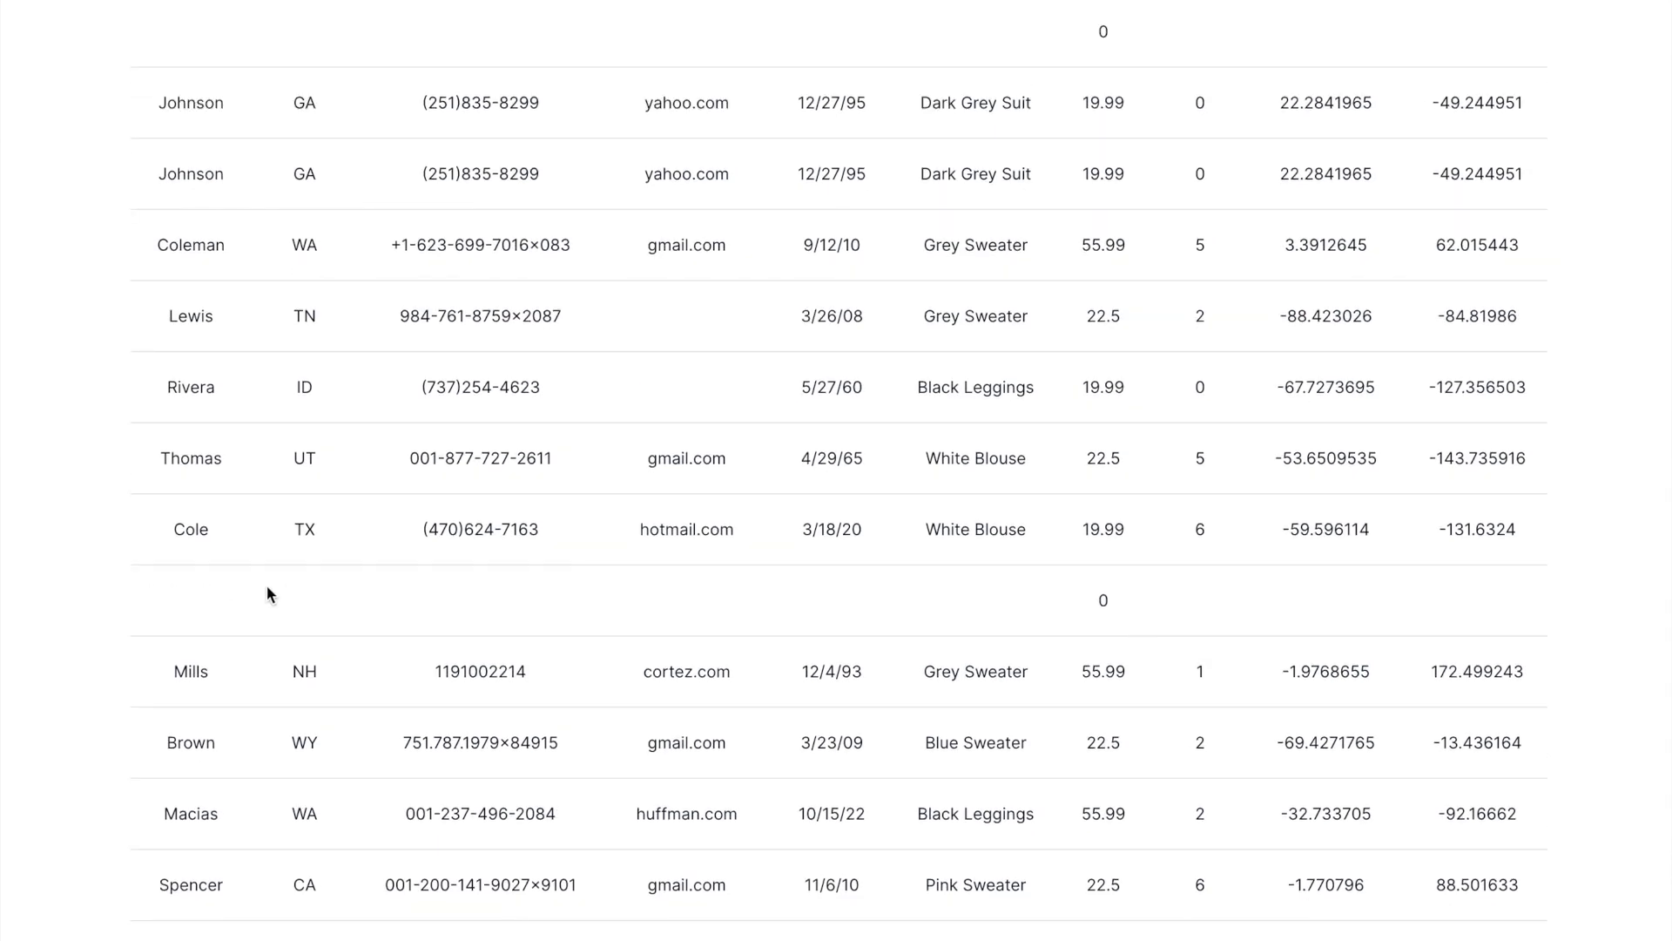
{"action": "scroll", "coordinate": [267, 586], "scroll_direction": "up", "scroll_amount": 2}
{"action": "scroll", "coordinate": [260, 570], "scroll_direction": "up", "scroll_amount": 1}
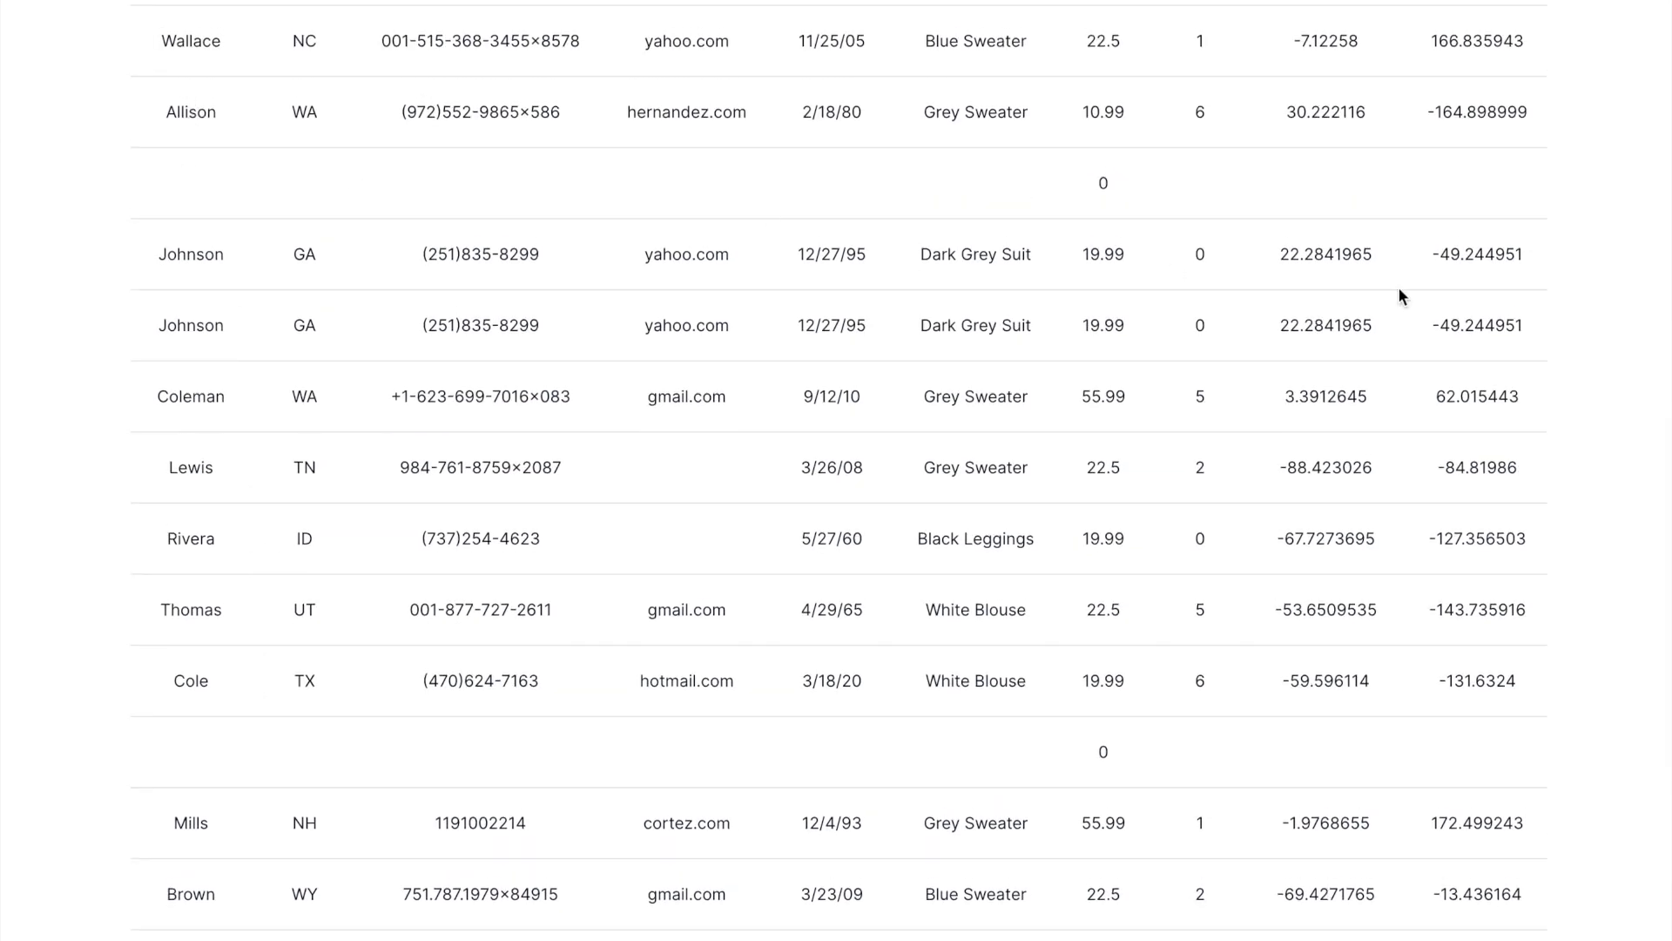
{"action": "scroll", "coordinate": [1414, 314], "scroll_direction": "up", "scroll_amount": 12}
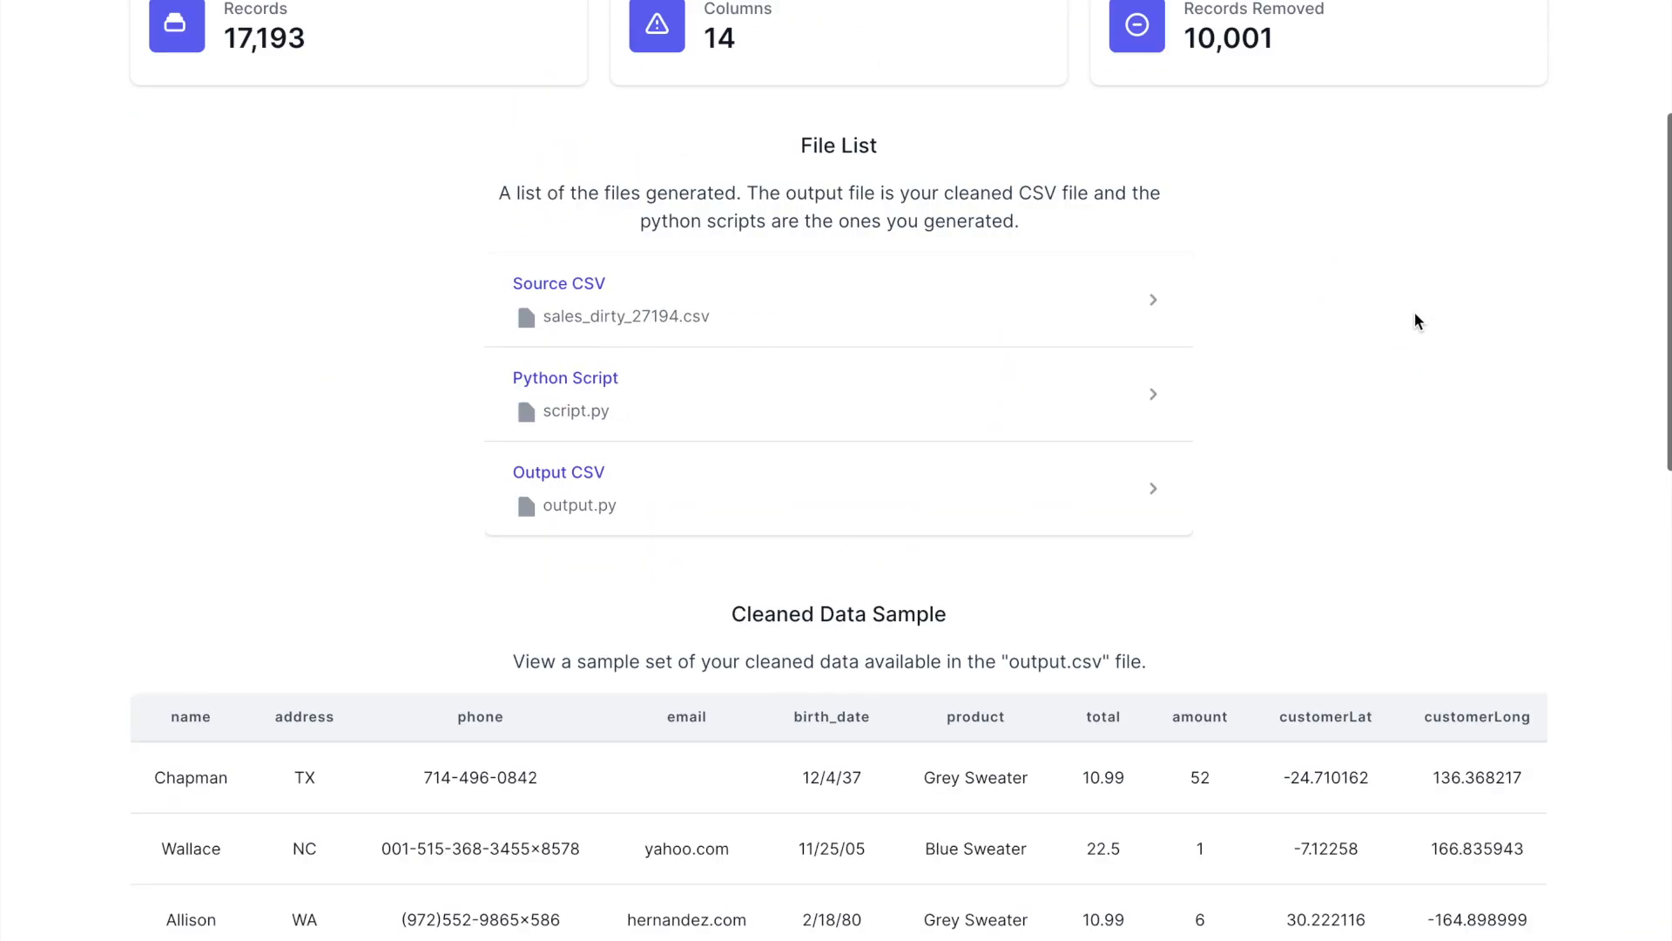
{"action": "scroll", "coordinate": [1415, 312], "scroll_direction": "up", "scroll_amount": 1}
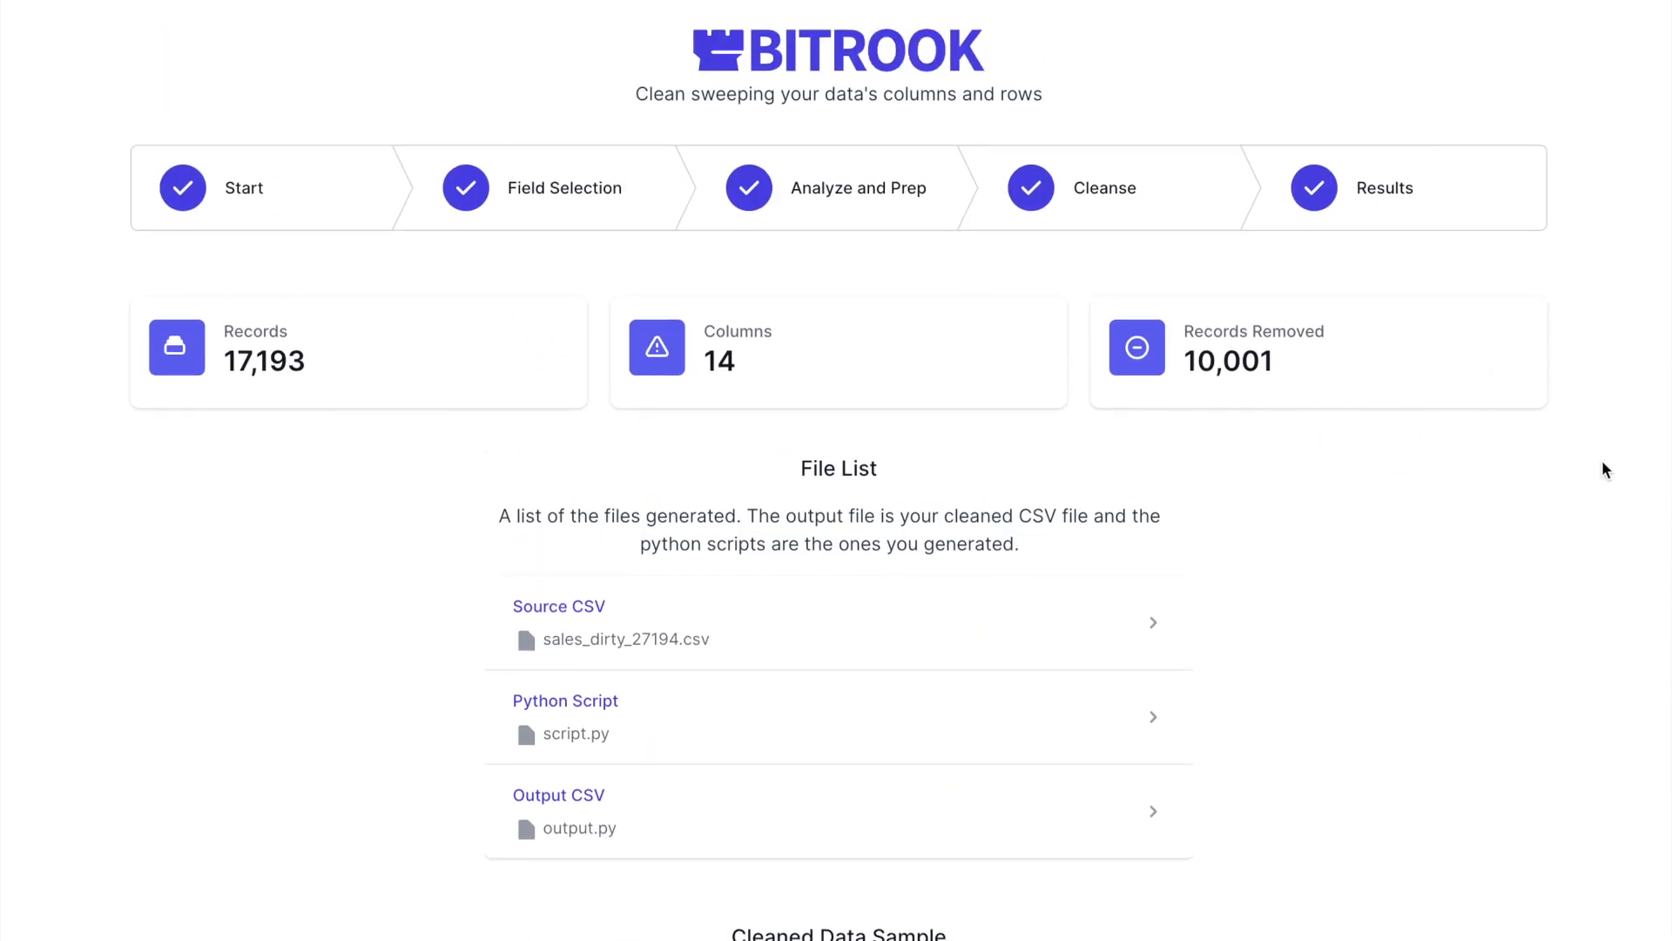